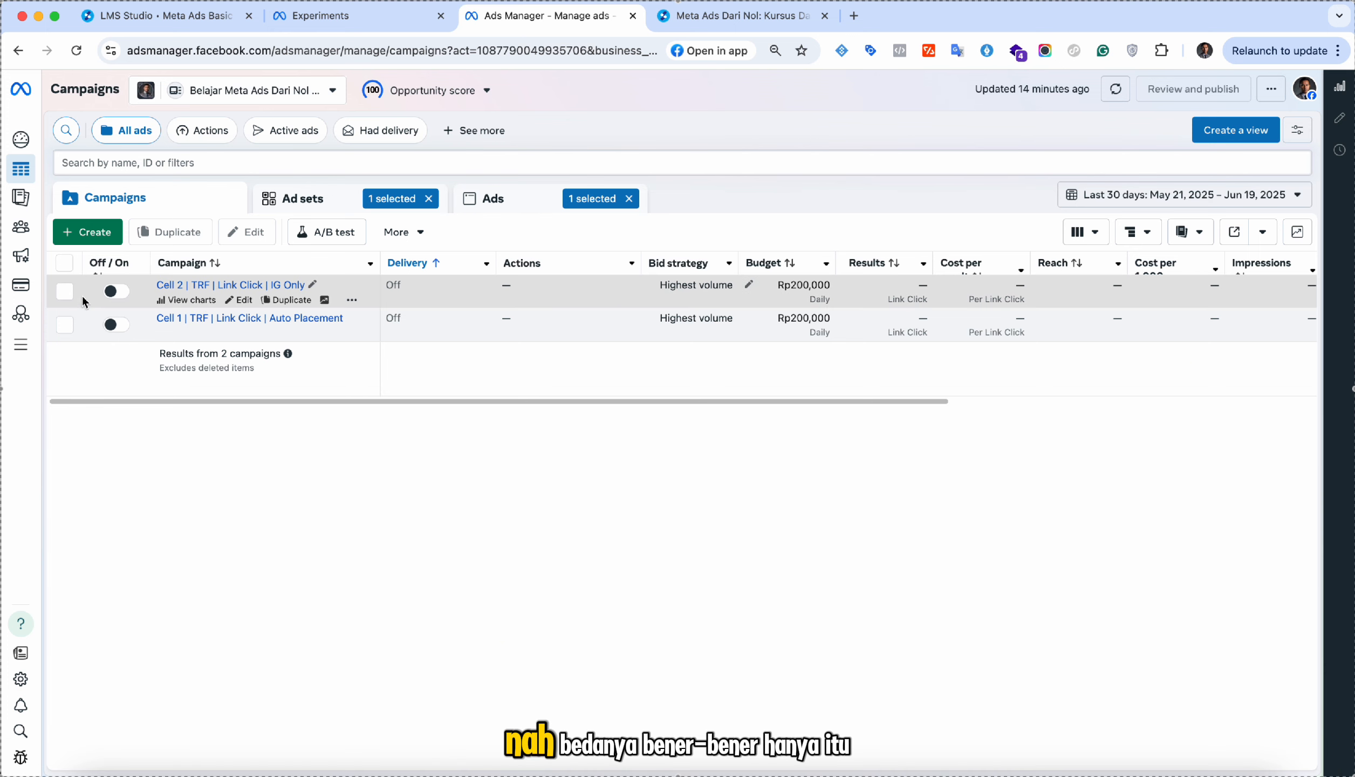
Step: Select both Cell campaigns, clear the existing ad set and ad selections, and compare the campaigns' ad sets and ads
left_click(66, 292)
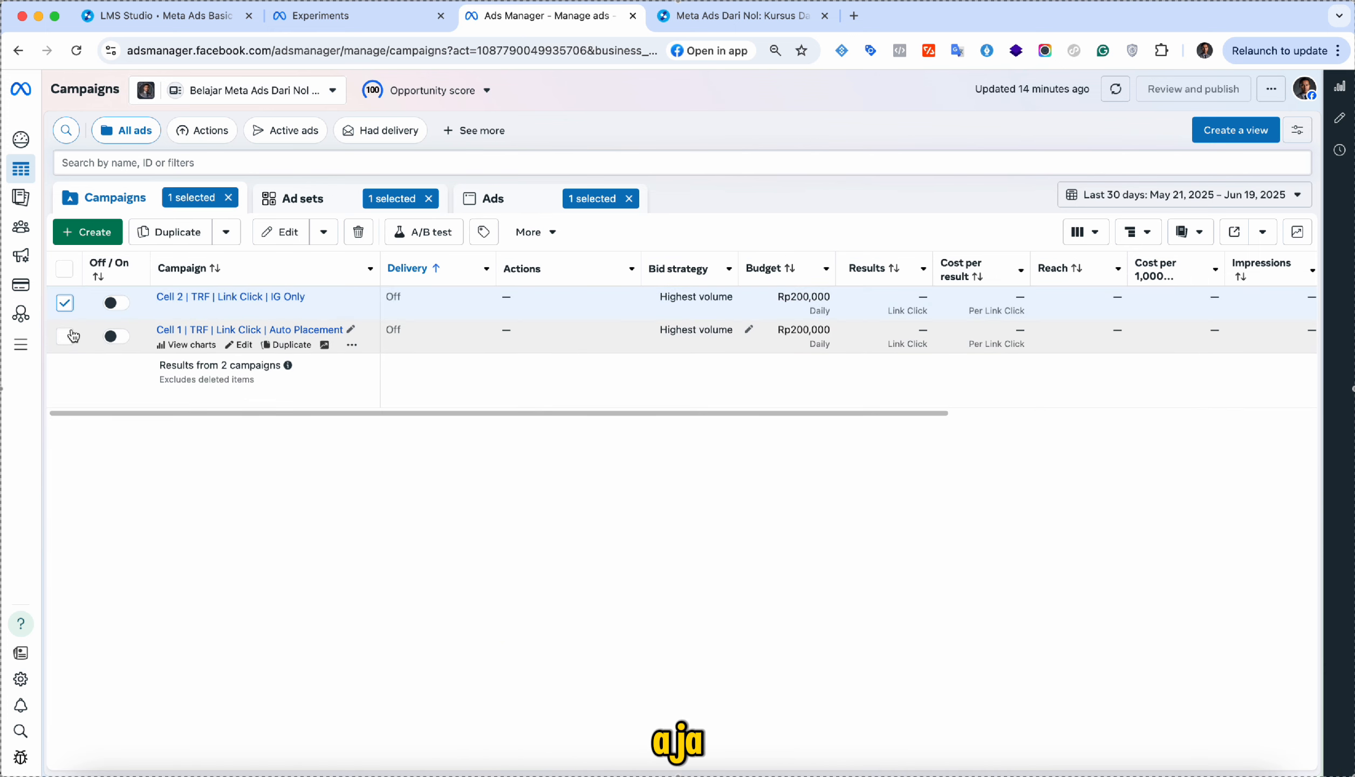
left_click(65, 335)
left_click(350, 201)
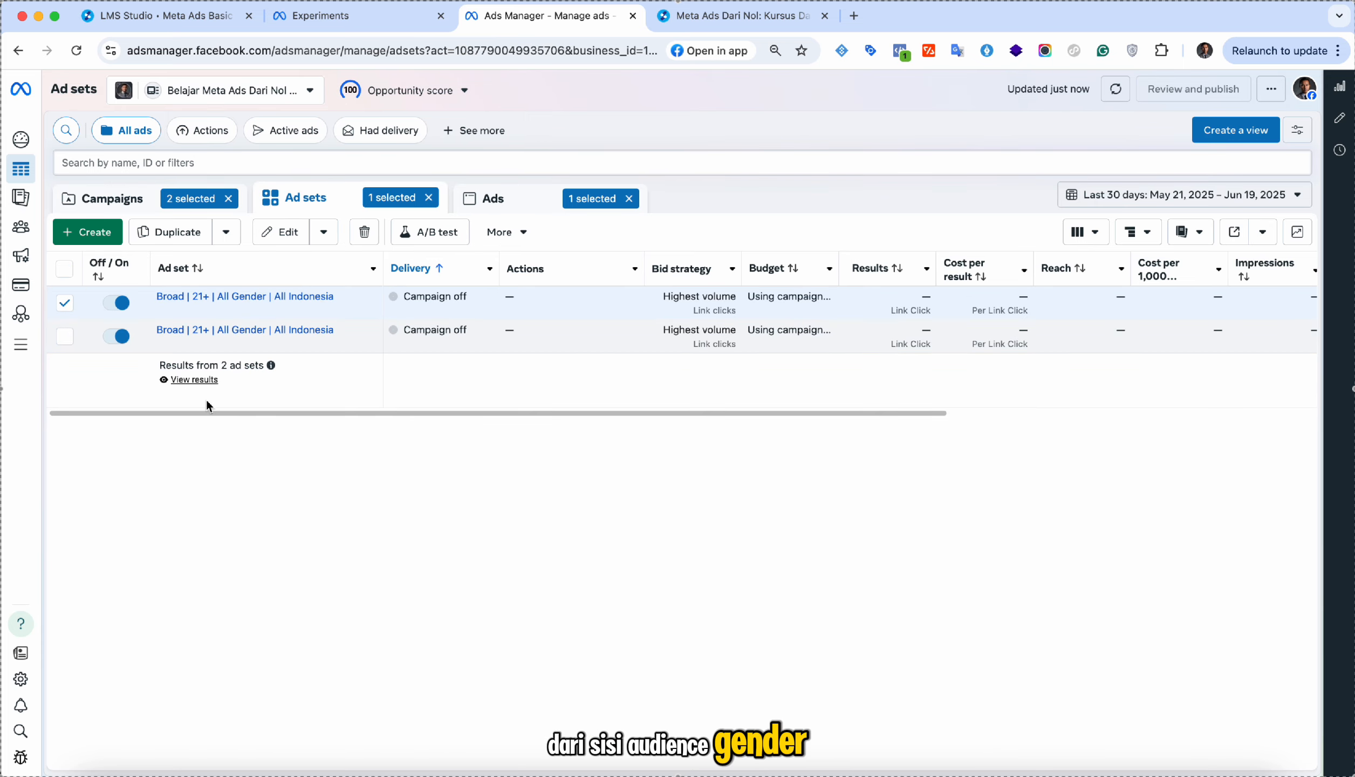
left_click(522, 201)
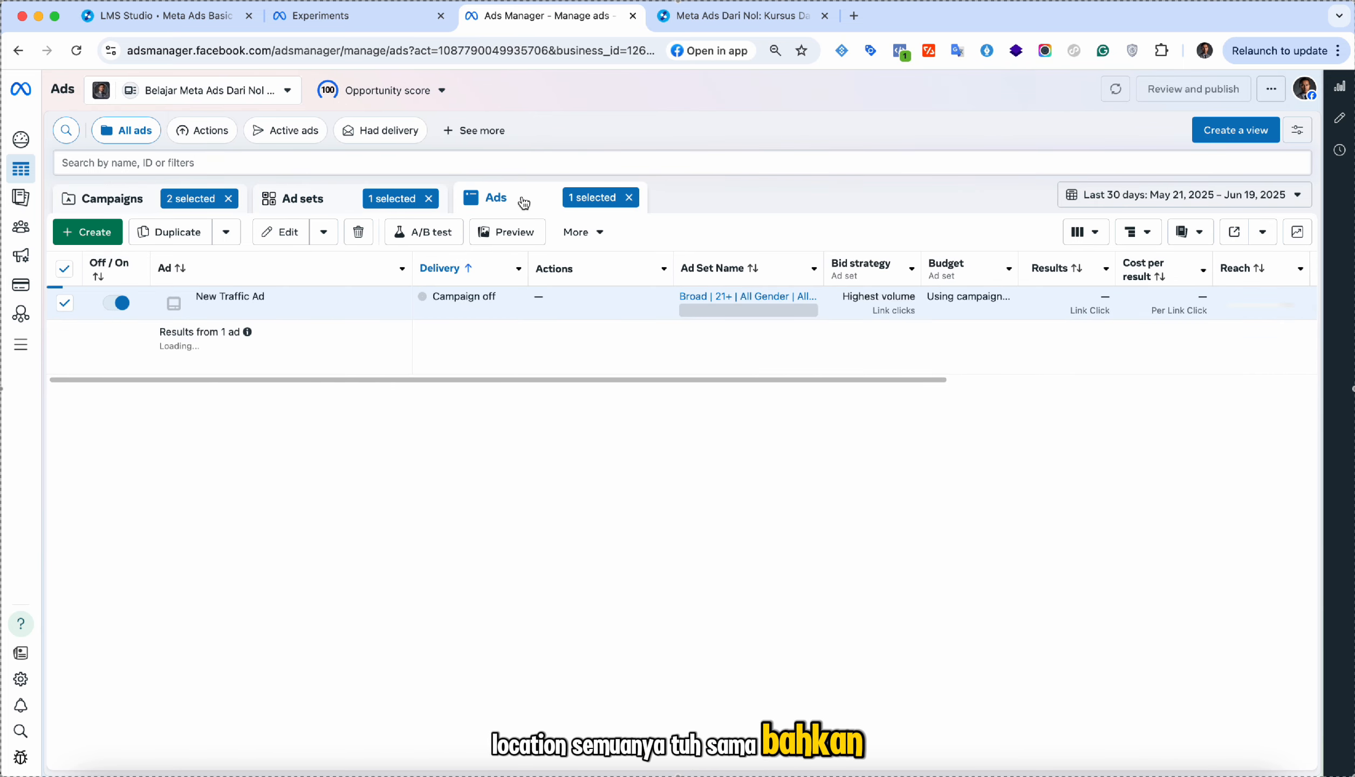
left_click(428, 198)
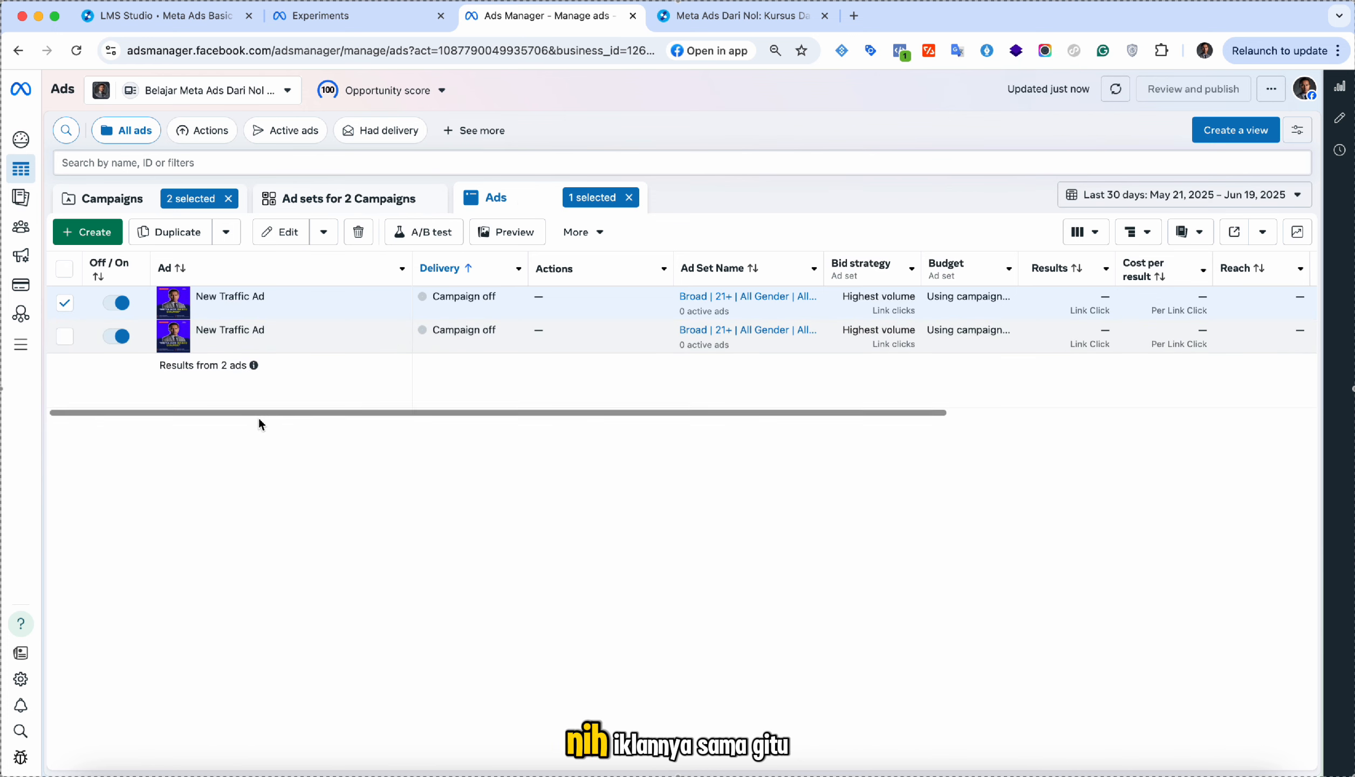
left_click(65, 302)
left_click(139, 200)
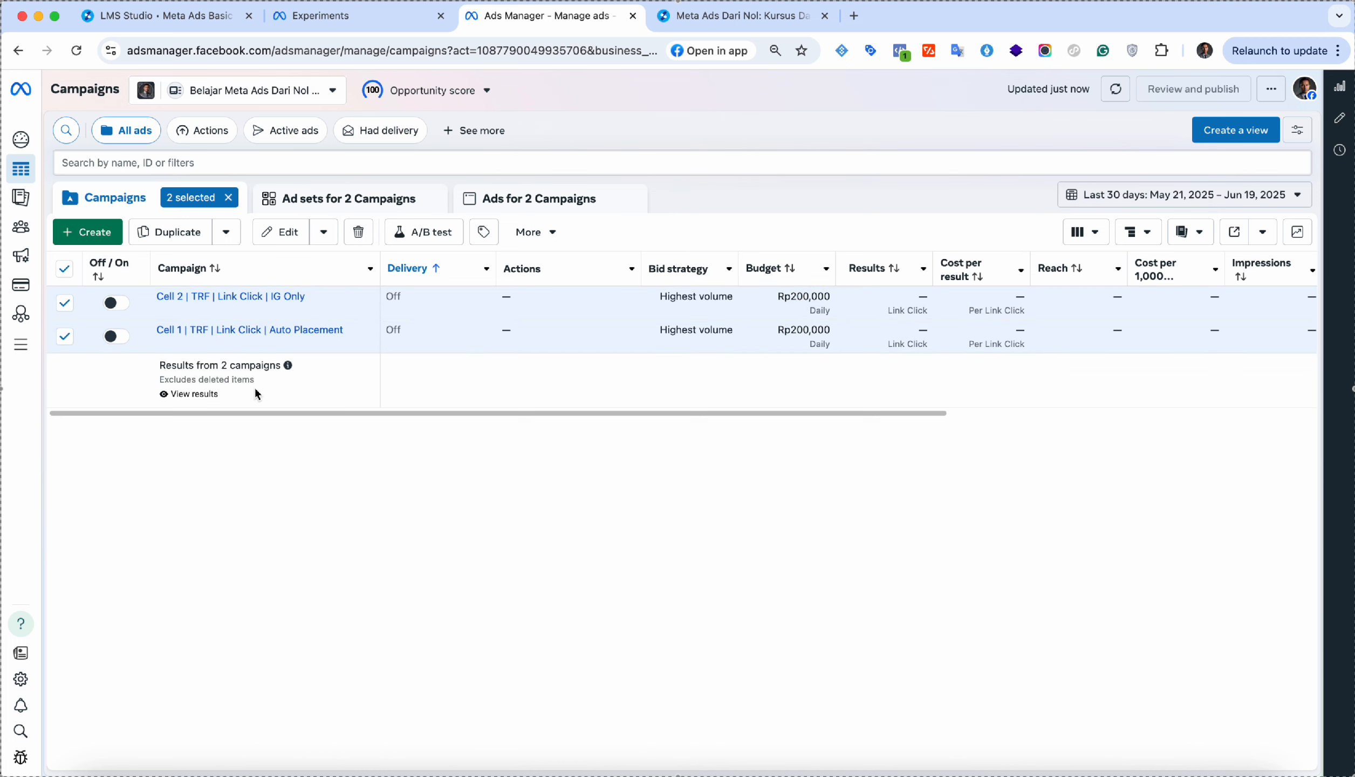
left_click(413, 90)
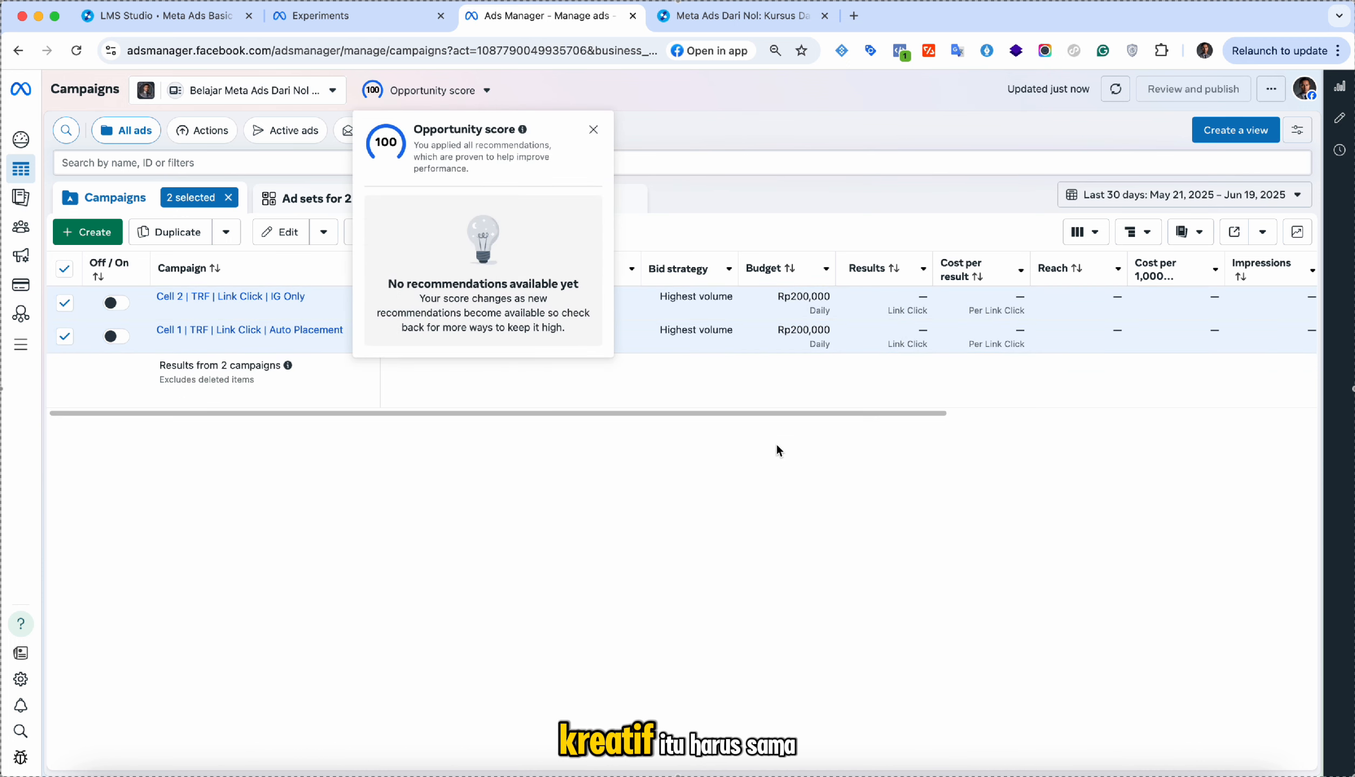
left_click(646, 510)
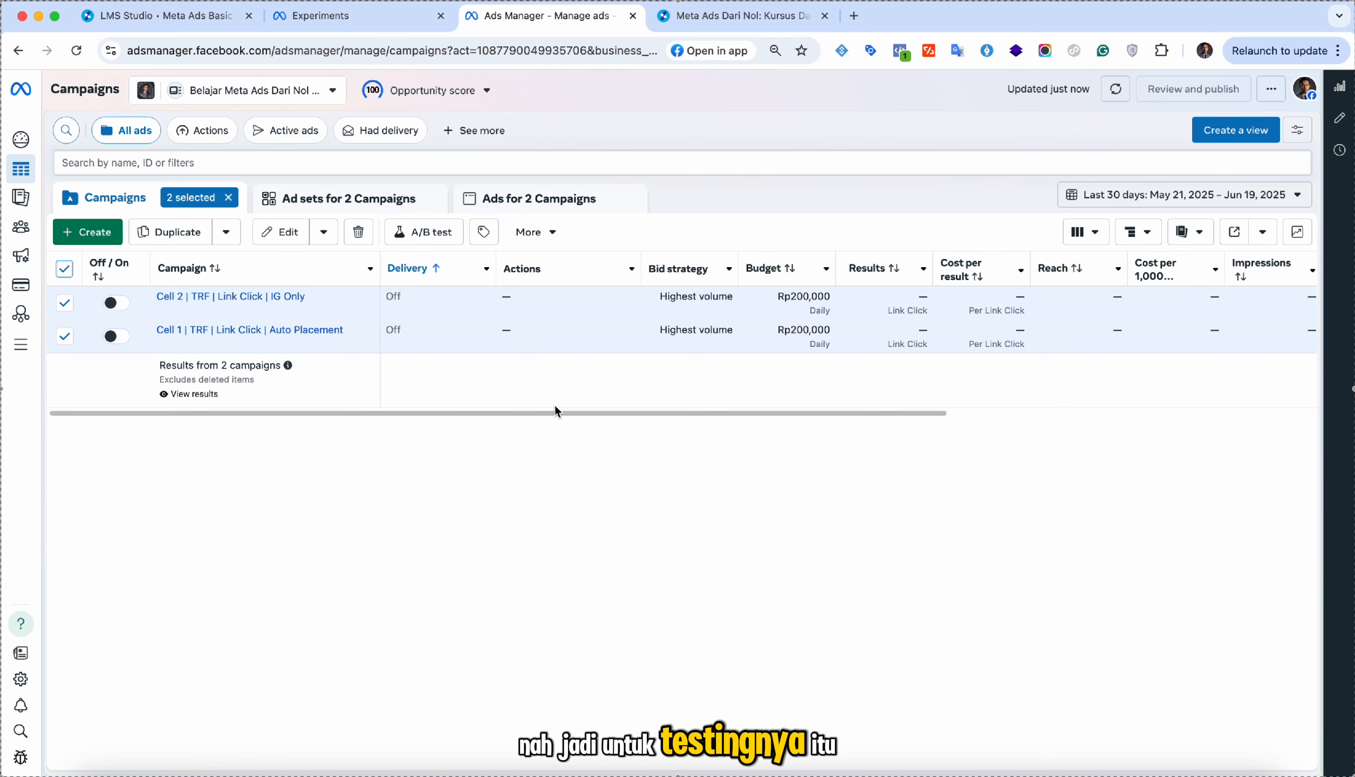
Step: Look over the test types in Experiments and its list of all tools, and return to the campaigns in Ads Manager
left_click(329, 27)
left_click(382, 131)
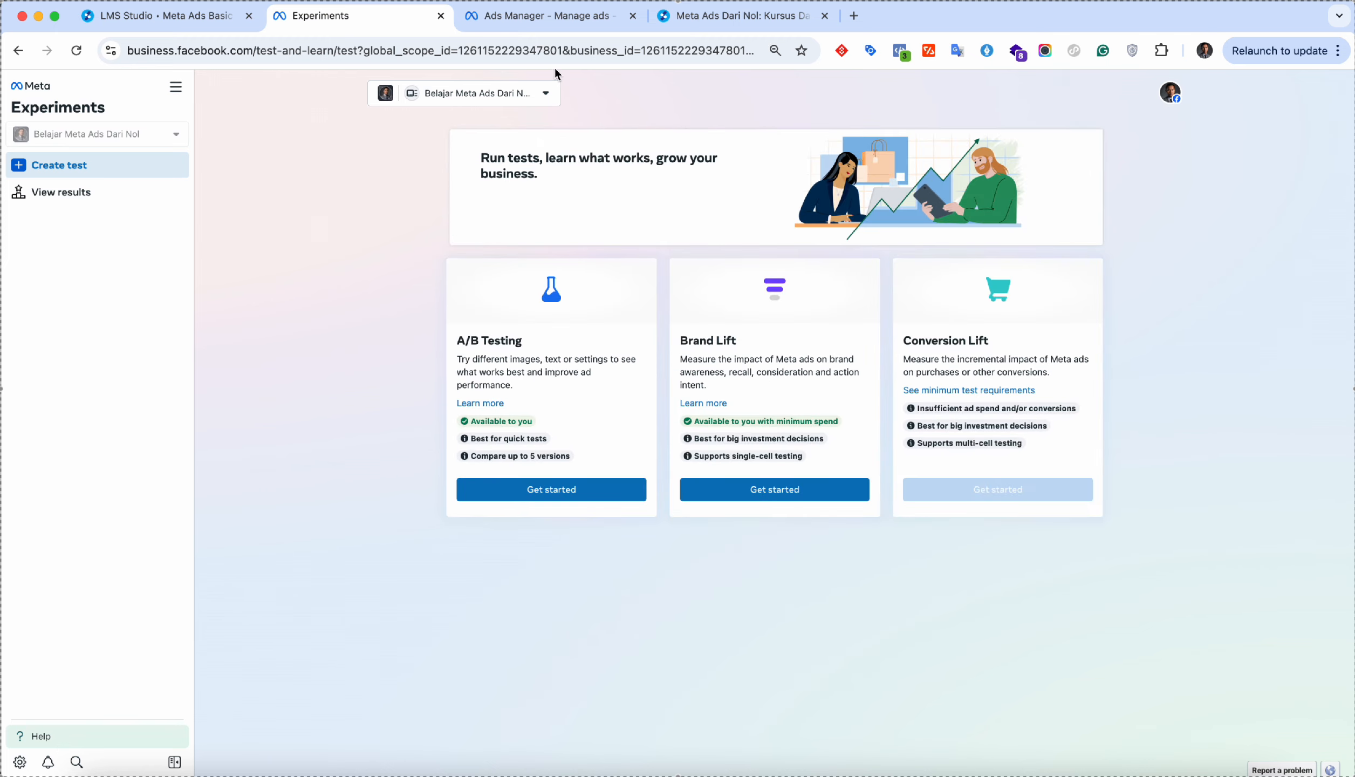
left_click(580, 21)
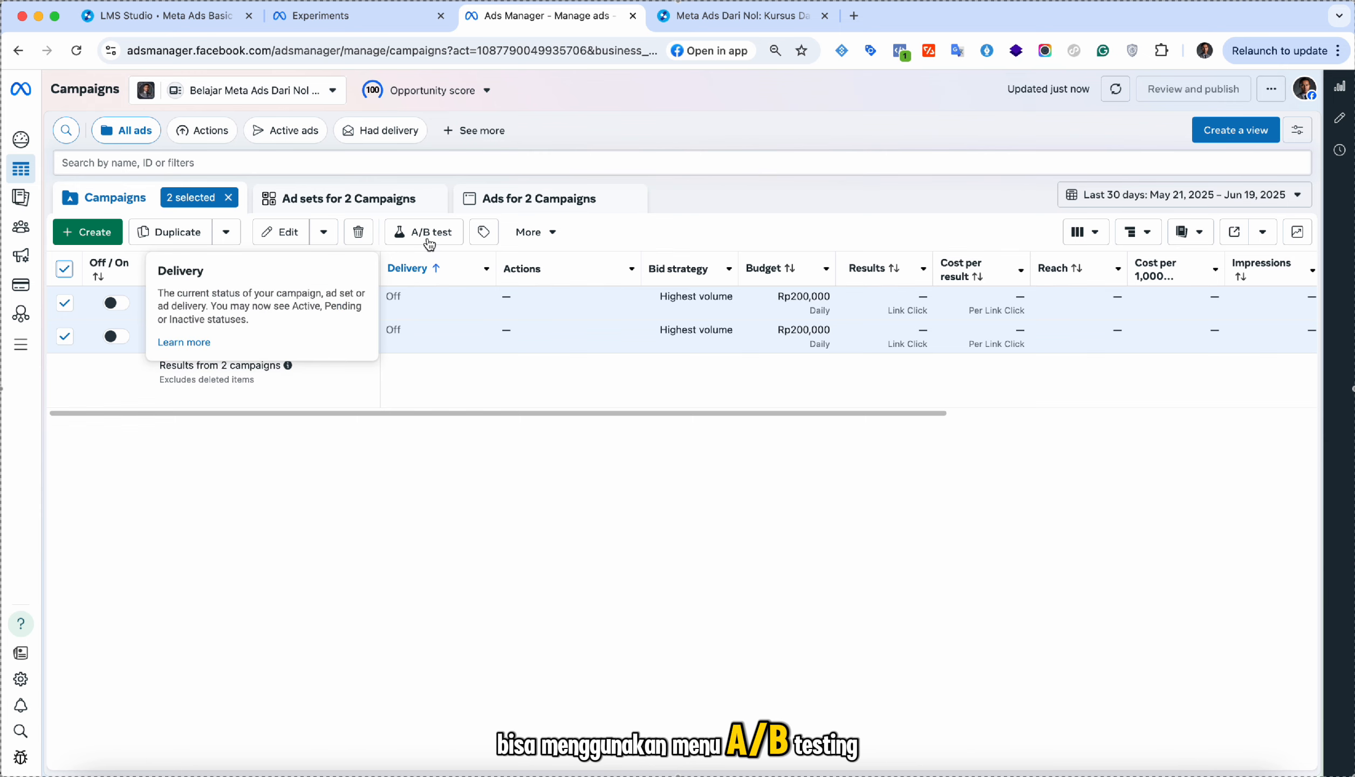
left_click(328, 22)
left_click(175, 87)
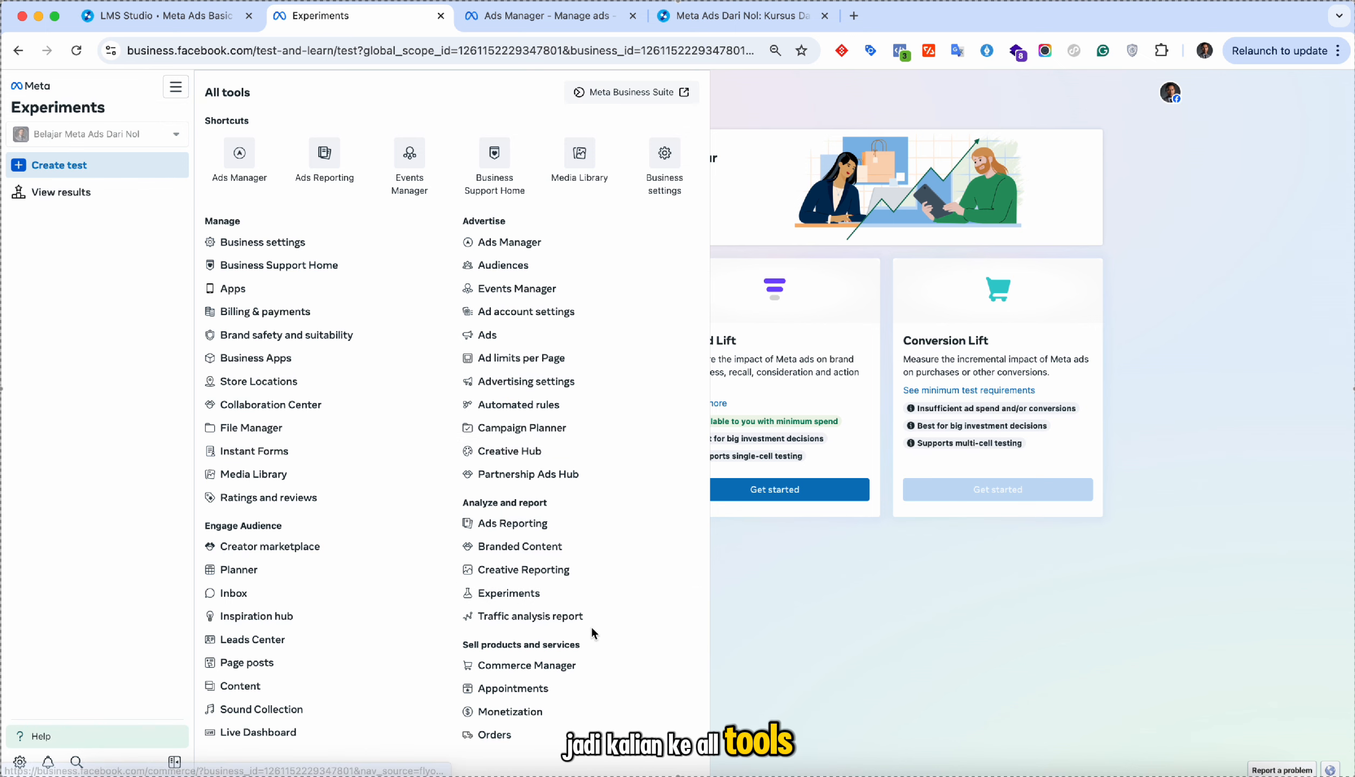
left_click(842, 588)
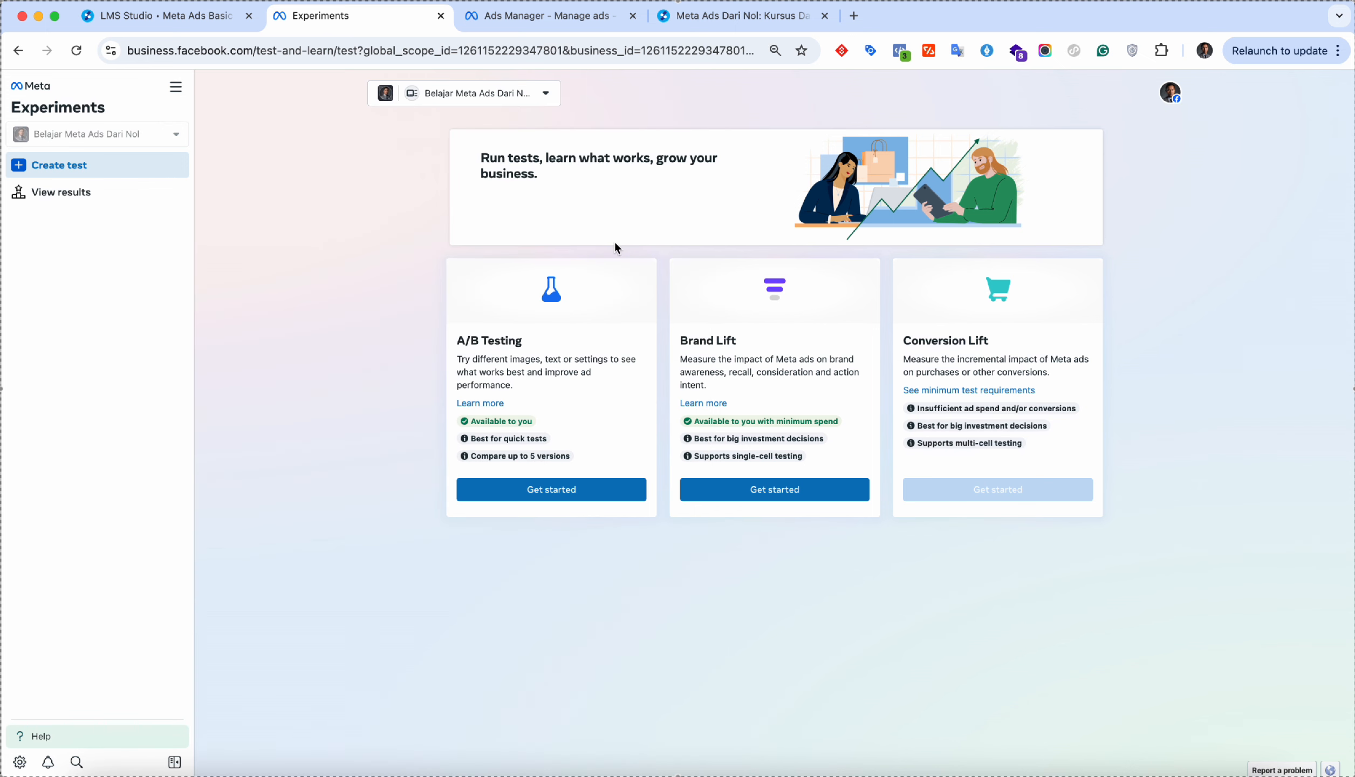
left_click(497, 27)
left_click(594, 128)
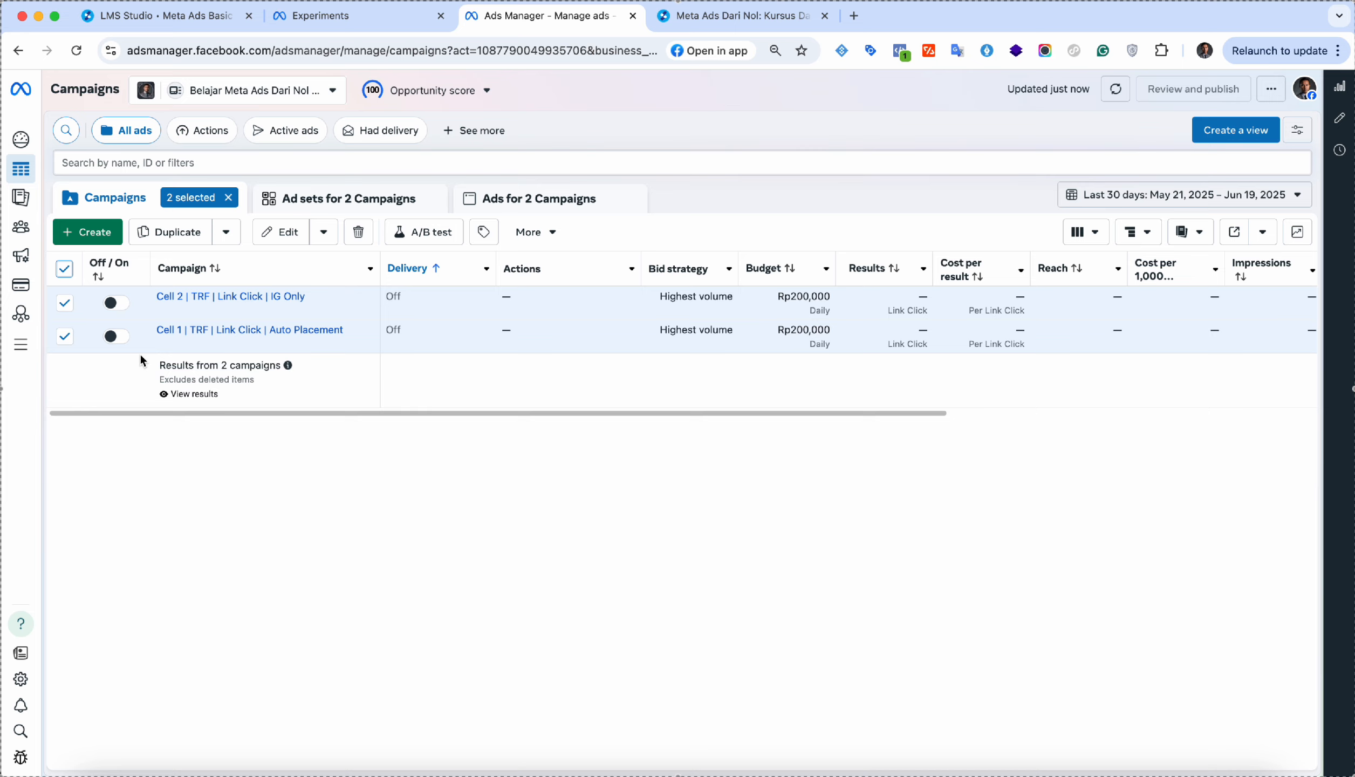
Step: Open the Cell 2 | TRF | Link Click | IG Only campaign for editing, turn on its A/B test and check the test variable options
left_click(245, 312)
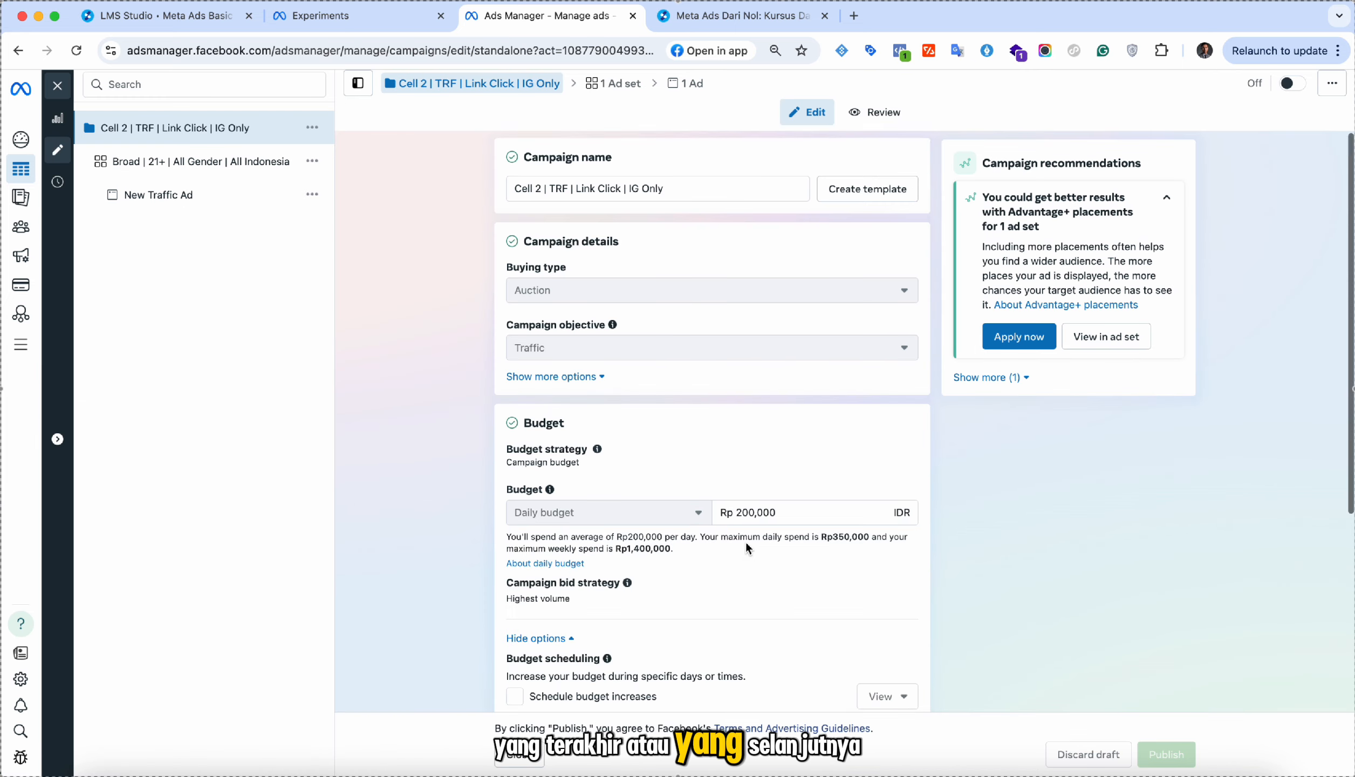
scroll(745, 545, "down", 5)
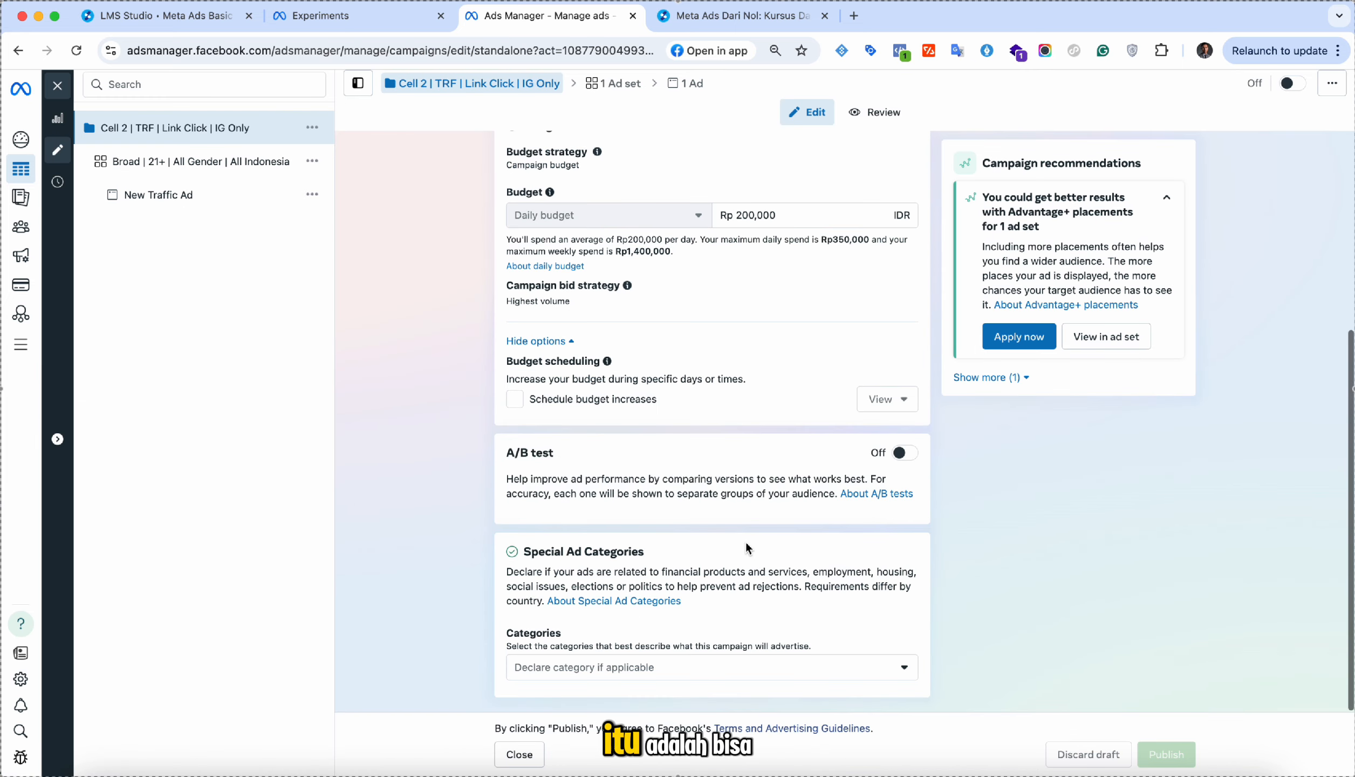
left_click(914, 460)
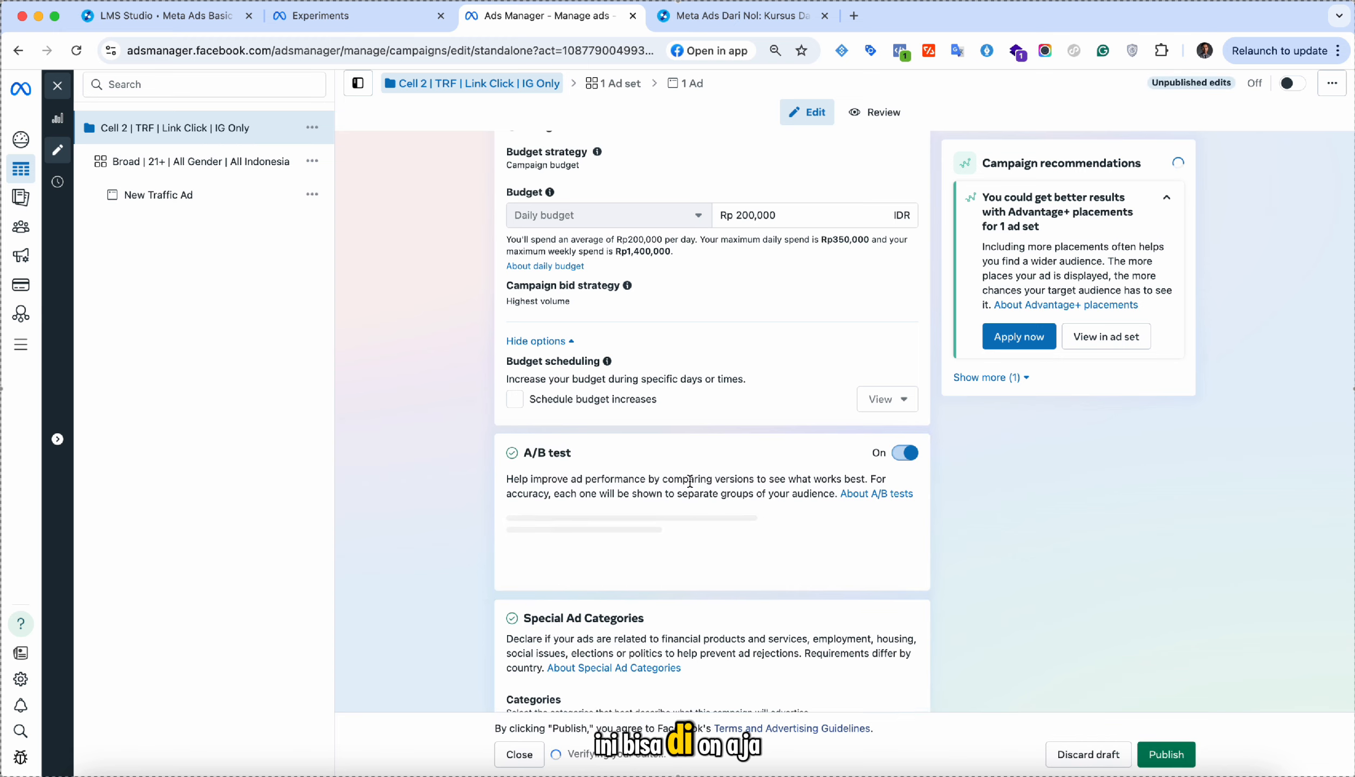
scroll(691, 486, "down", 3)
scroll(691, 481, "down", 2)
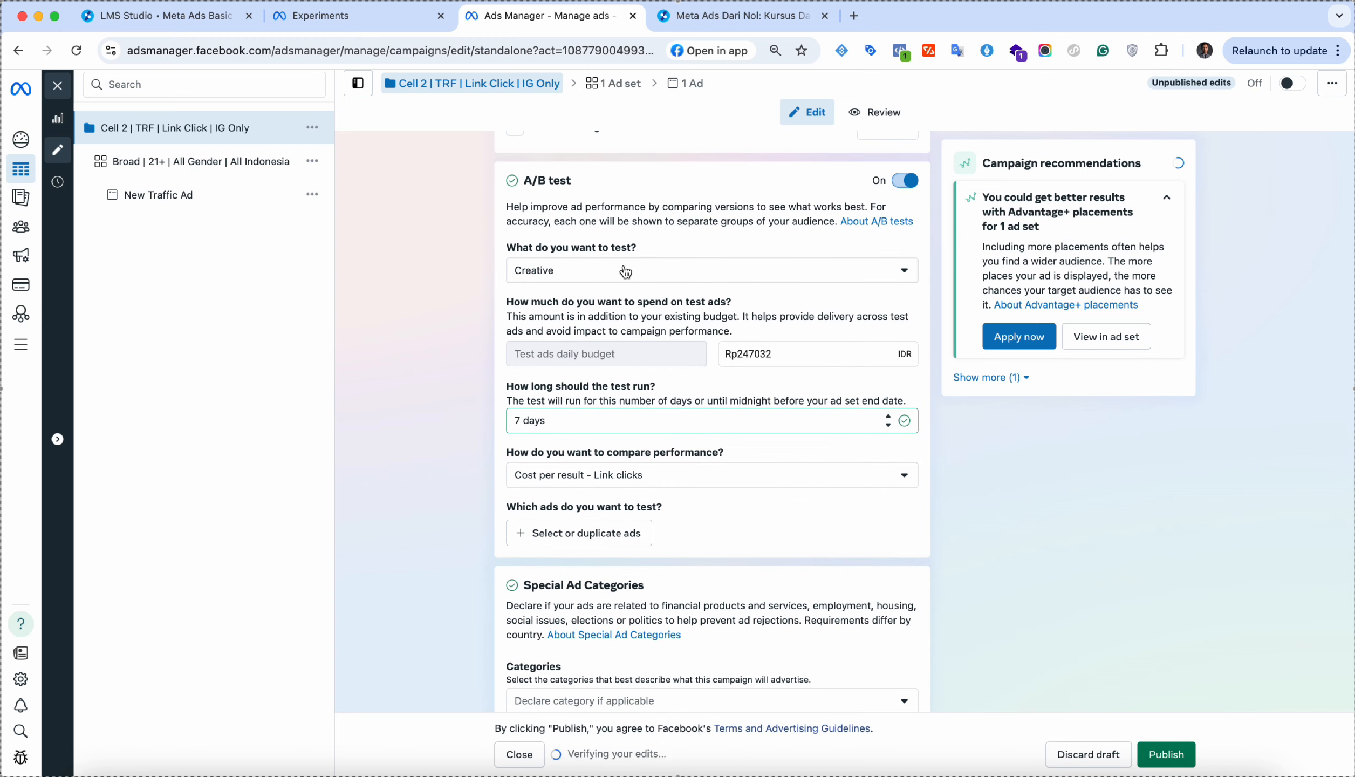
left_click(586, 270)
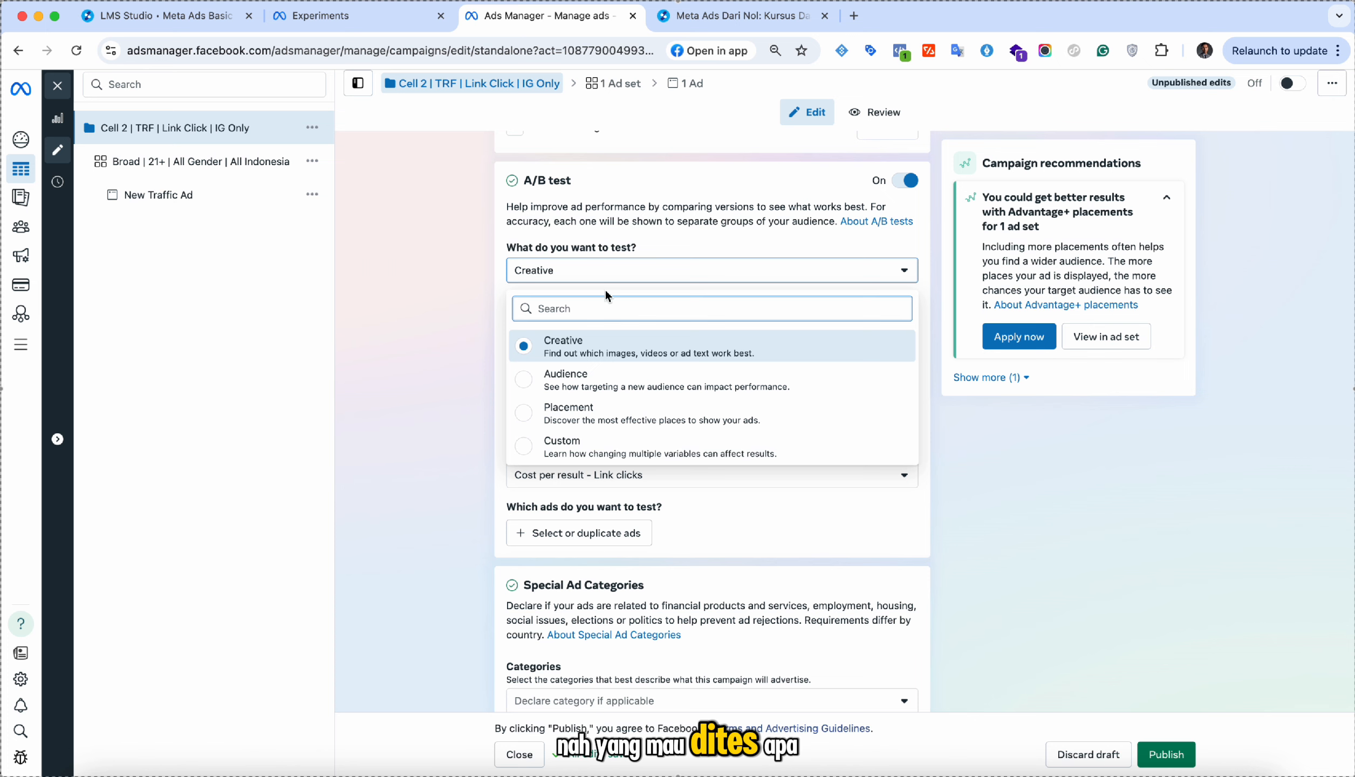
left_click(959, 466)
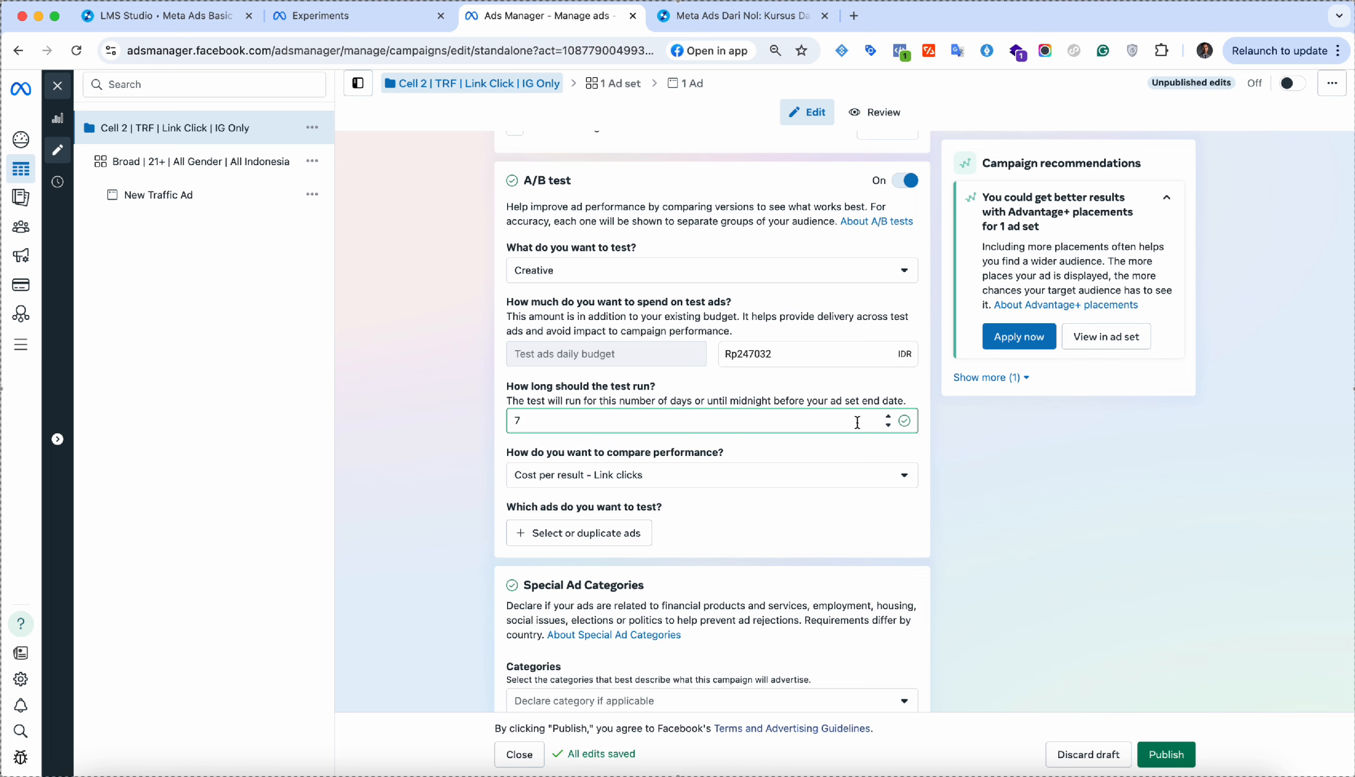
Step: Set the A/B test duration to 14 days
left_click(889, 417)
left_click(888, 416)
left_click(888, 417)
left_click(888, 417)
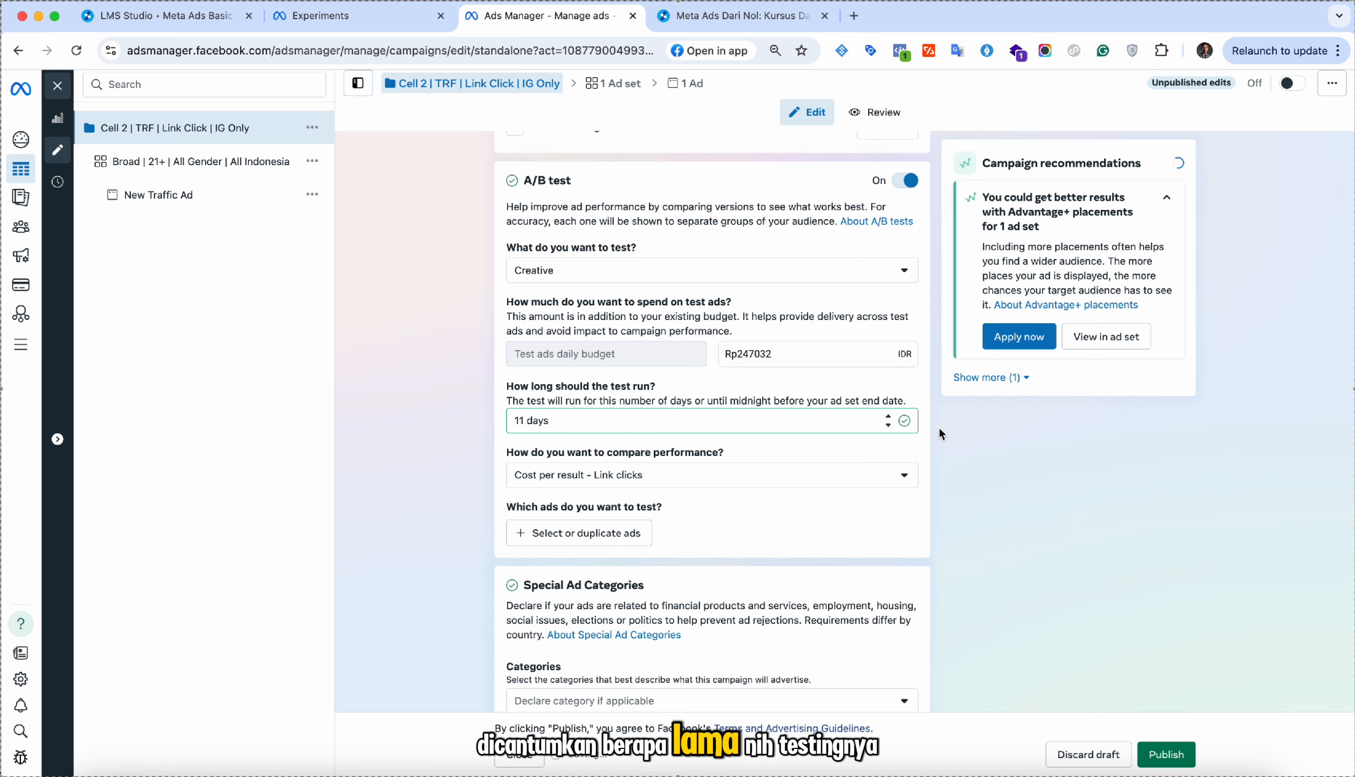
left_click(888, 417)
left_click(889, 416)
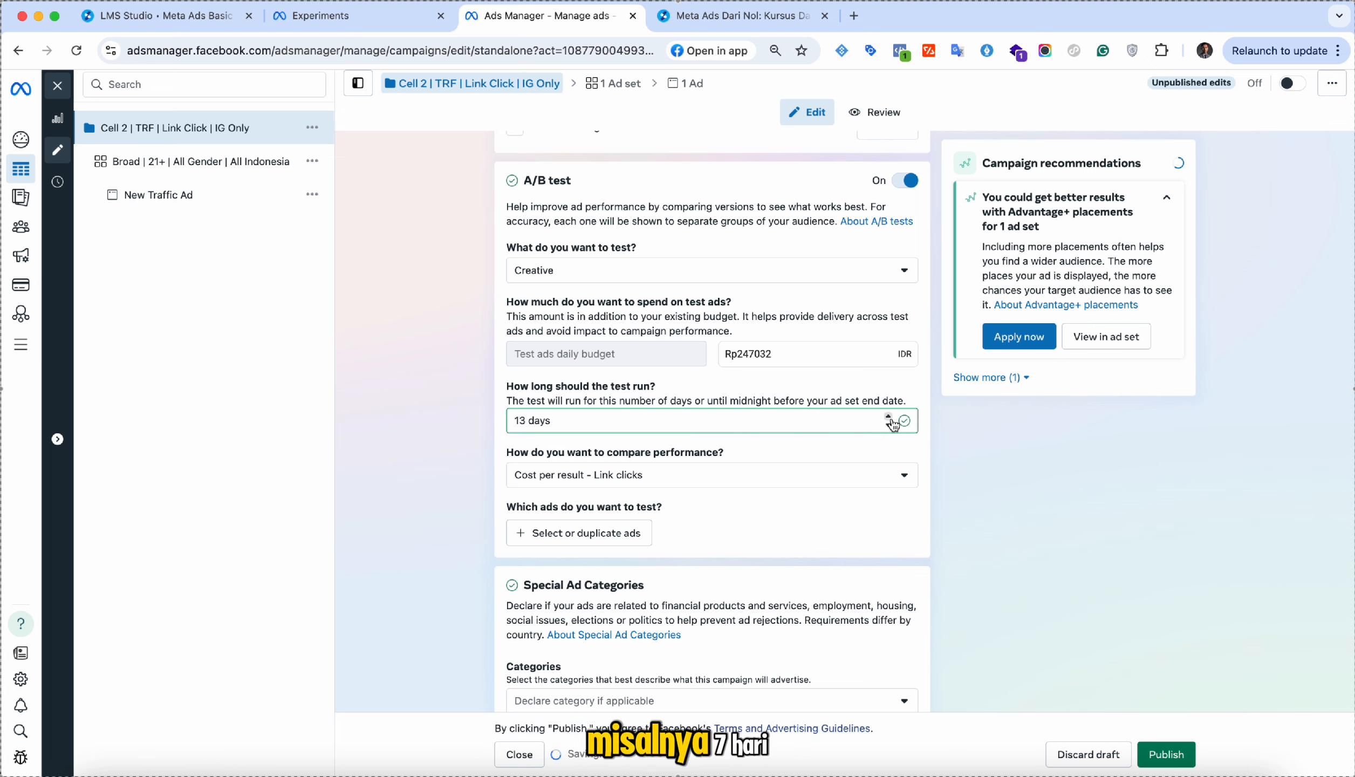
left_click(889, 417)
left_click(888, 416)
left_click(888, 425)
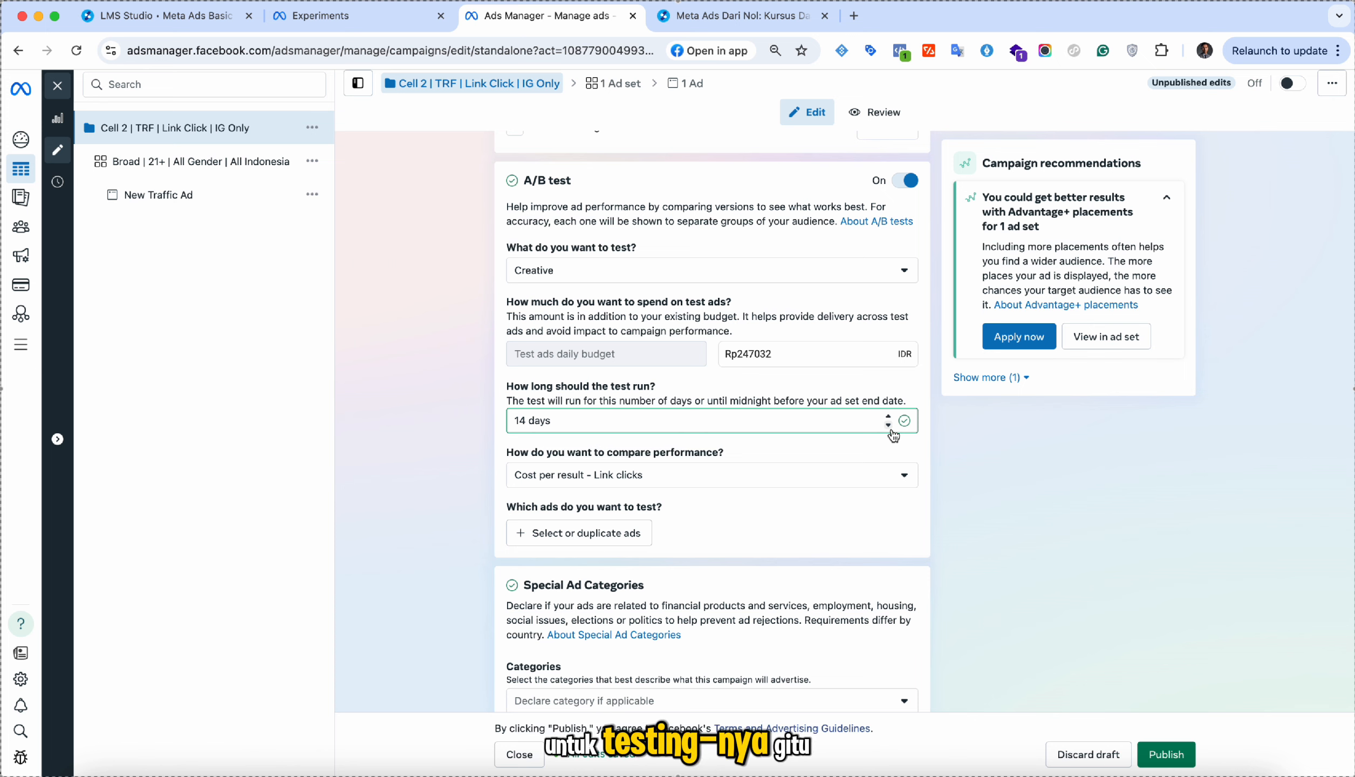
Step: Set the A/B test duration to 7 days
left_click(888, 424)
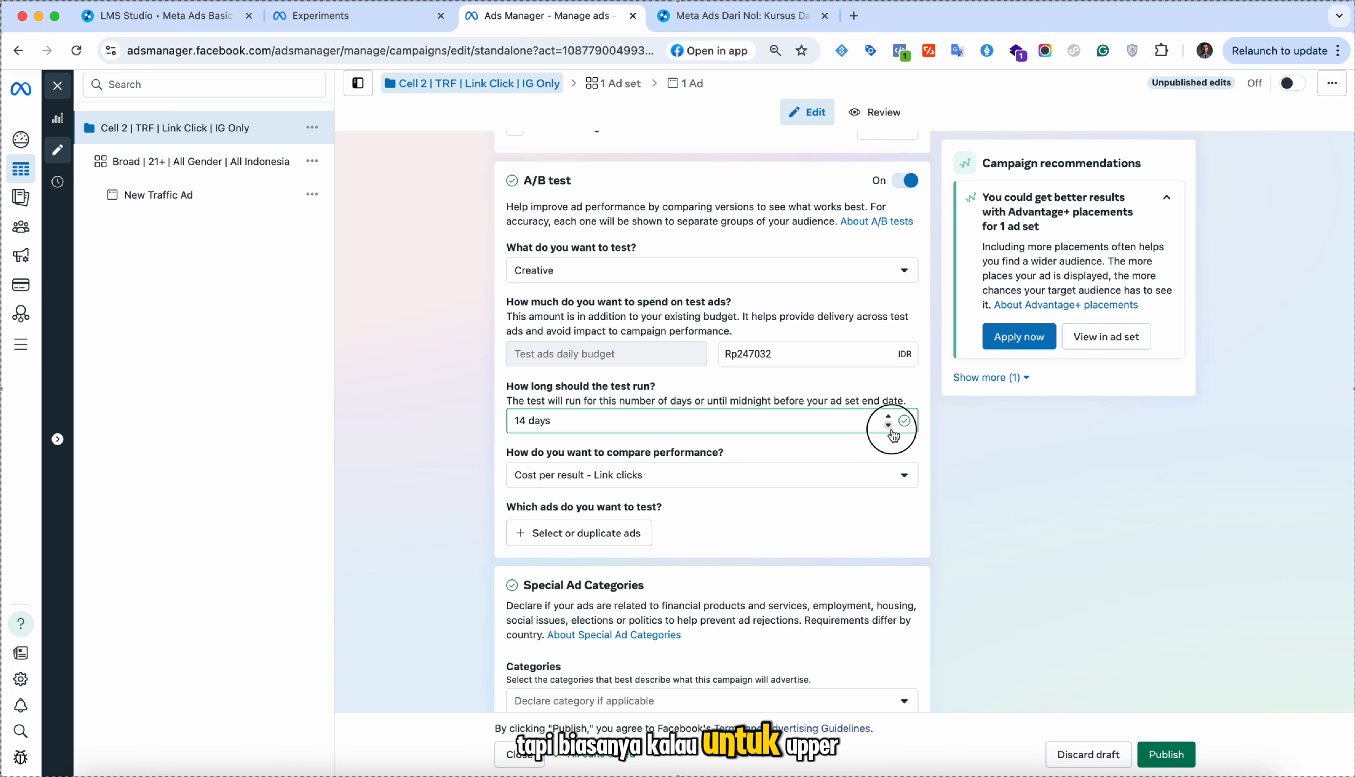
left_click(888, 425)
left_click(888, 424)
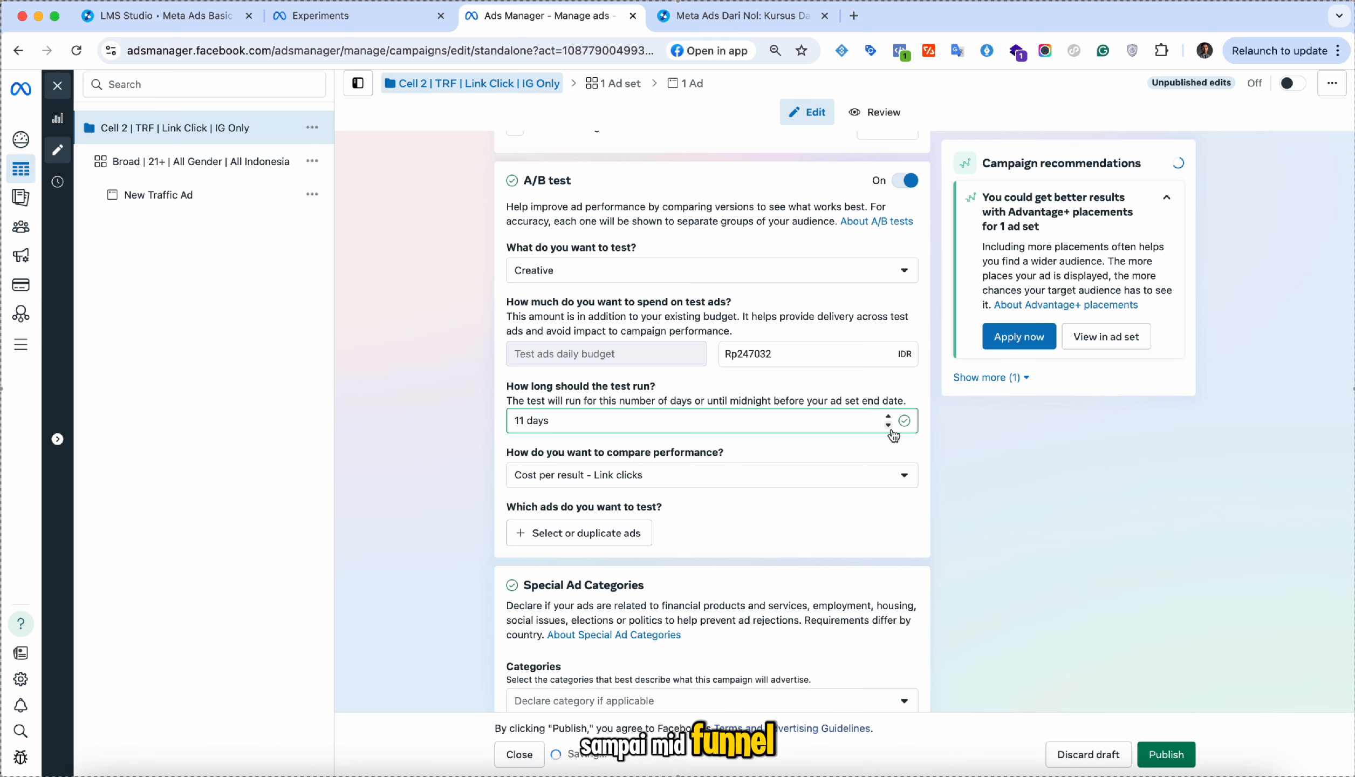
left_click(888, 425)
left_click(888, 425)
left_click(888, 425)
left_click(888, 424)
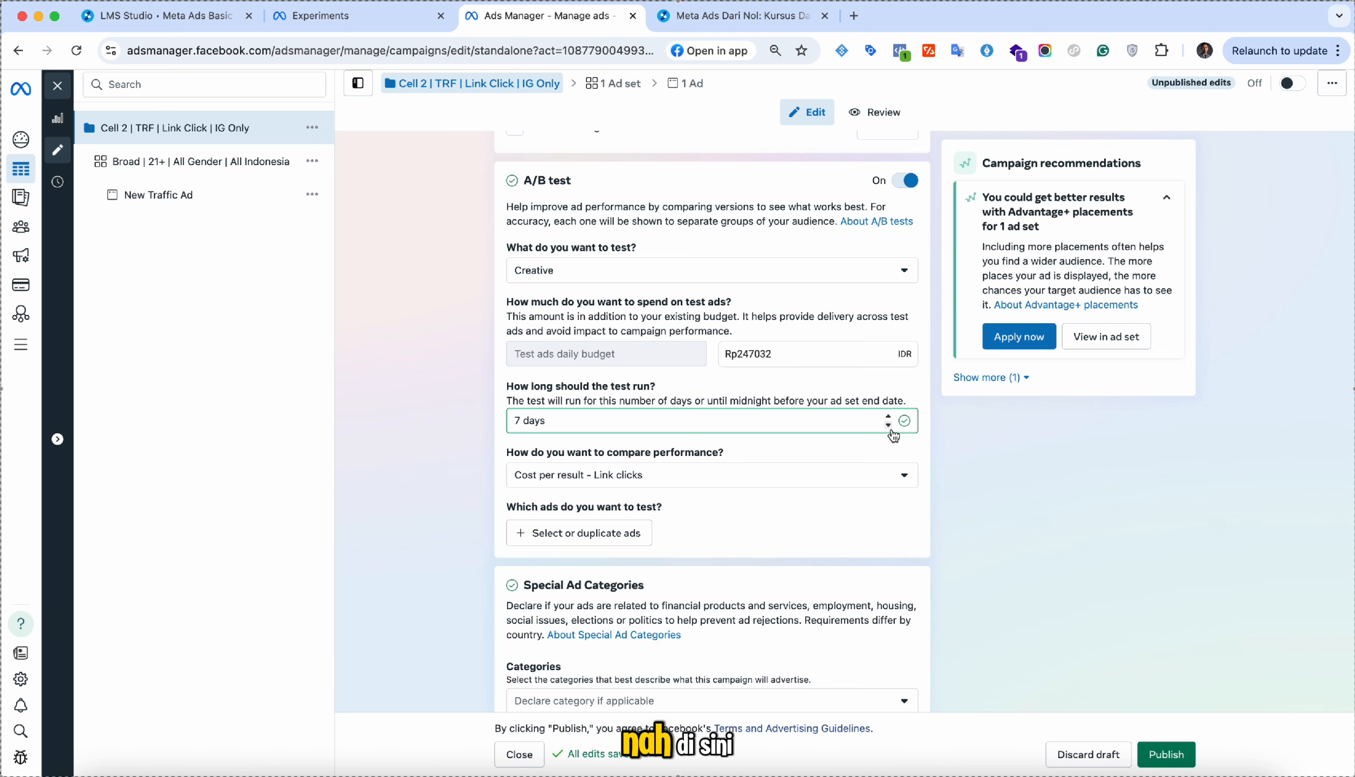
Step: Set what the campaign's A/B test compares to Placement
scroll(894, 434, "up", 1)
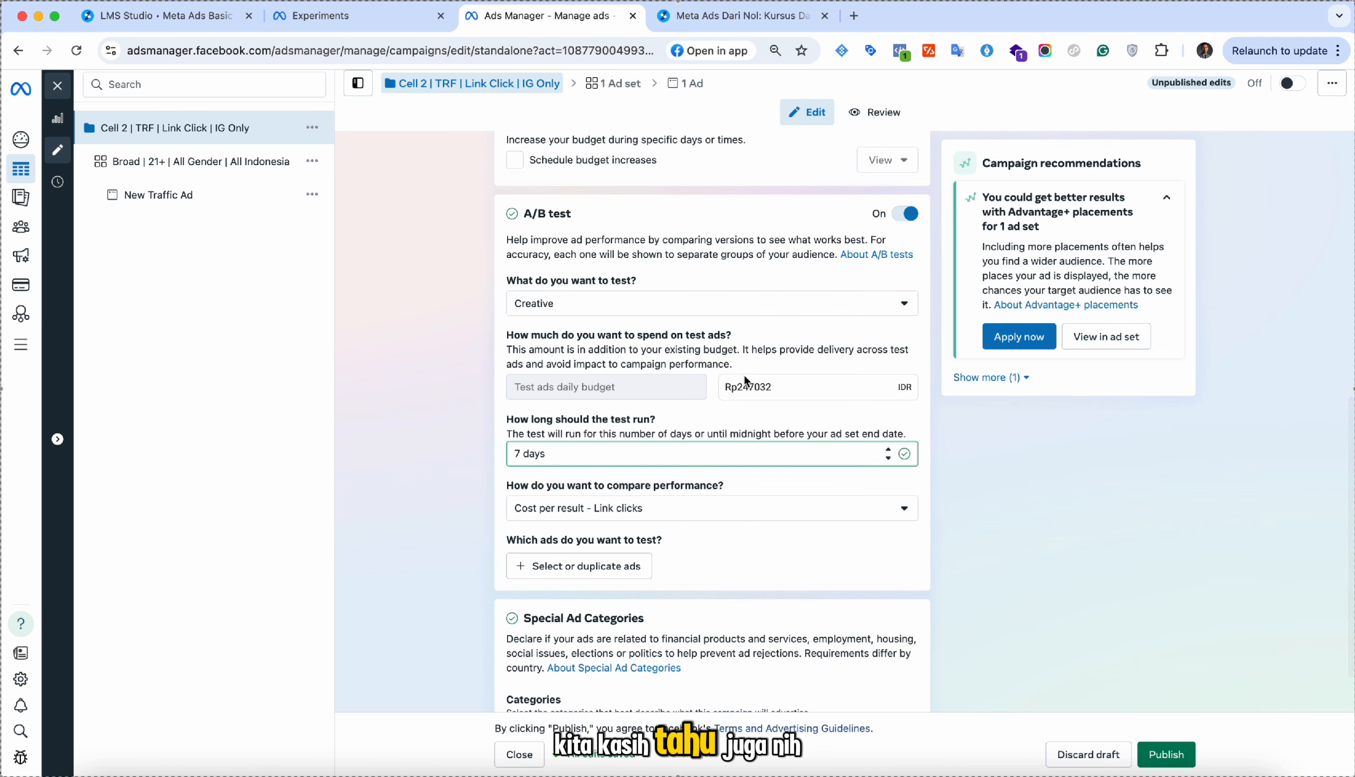
left_click_drag(777, 387, 706, 389)
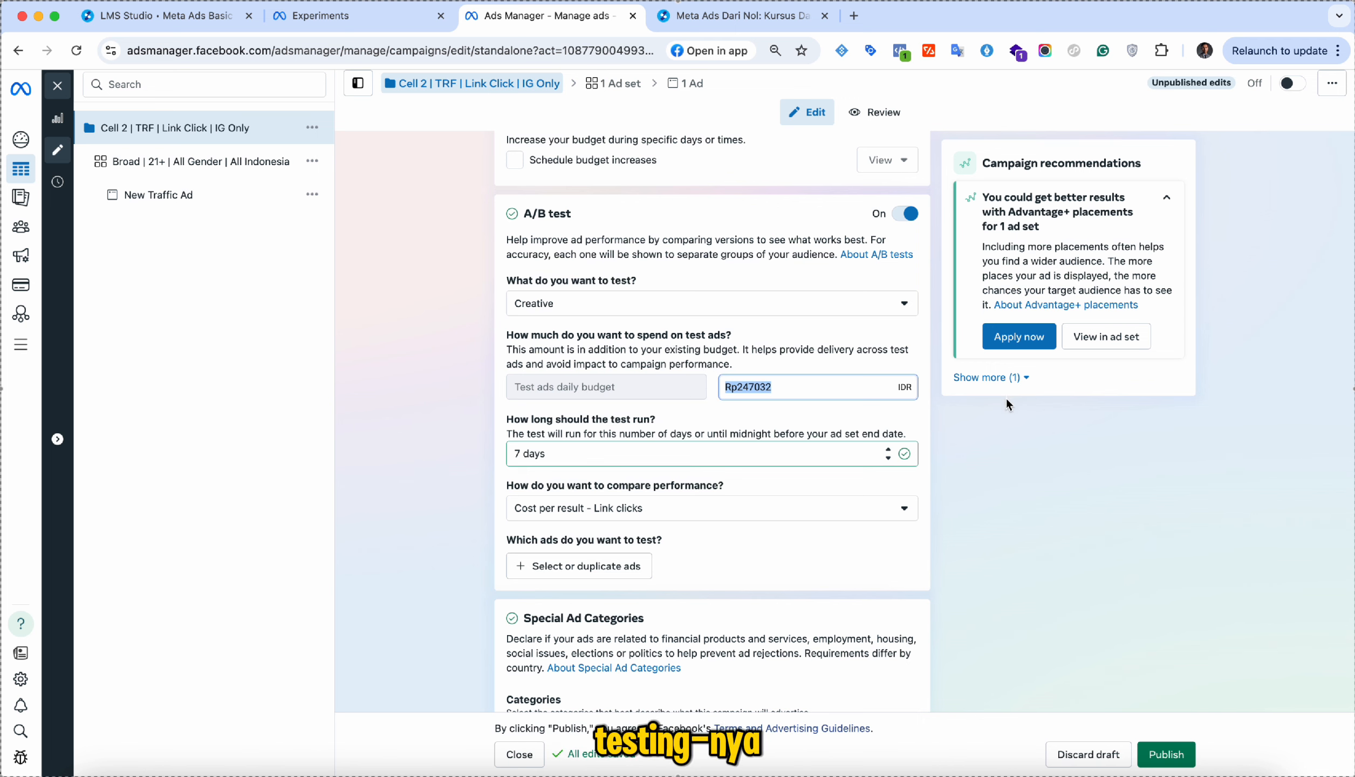
left_click(899, 303)
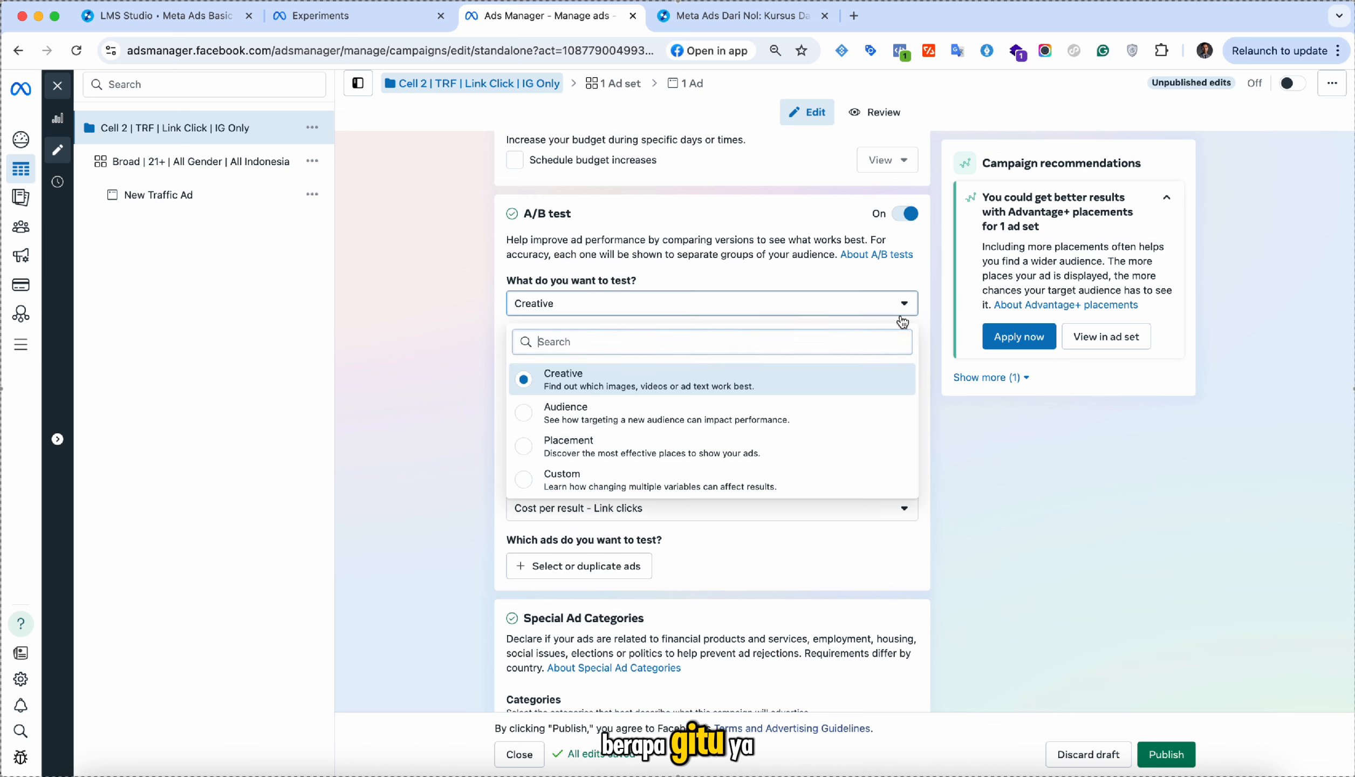
left_click(810, 451)
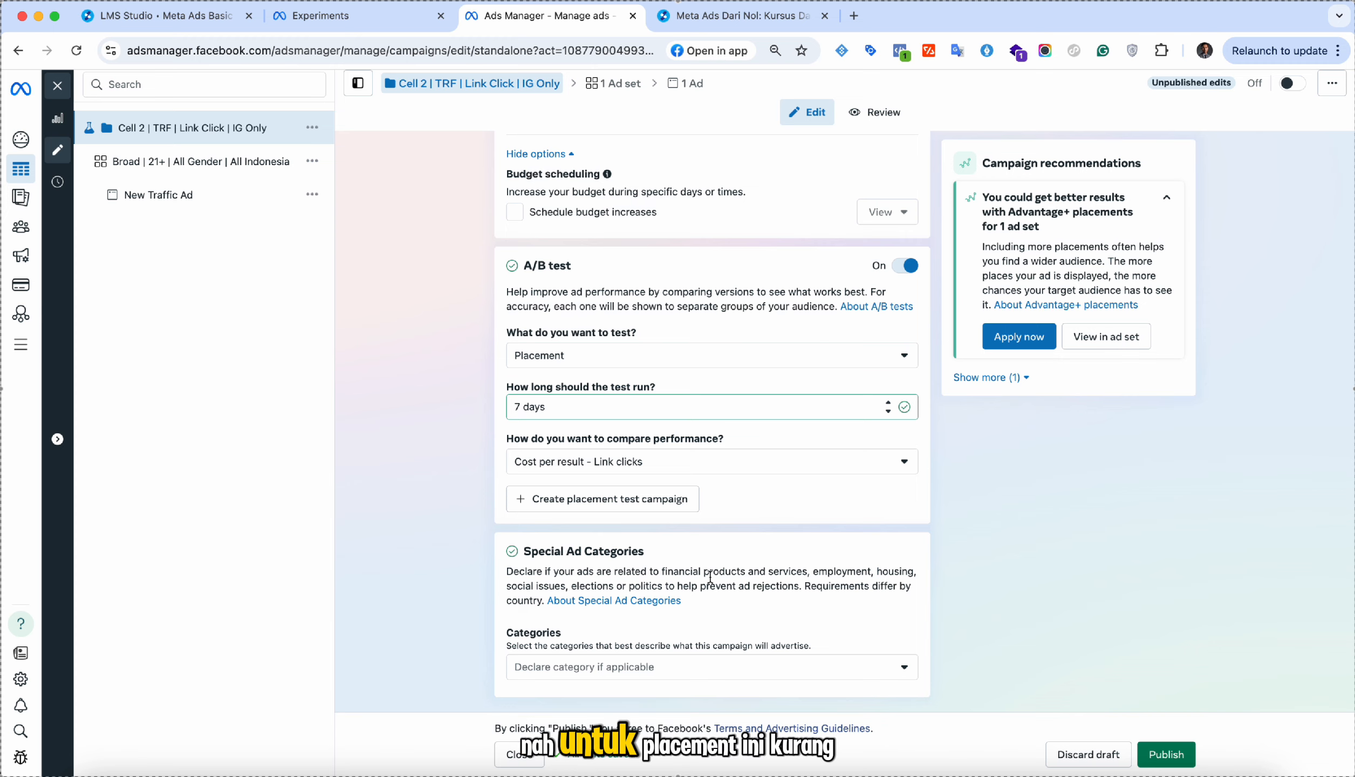
Step: Discard the draft edits to the Cell 2 campaign and return to the campaign list
scroll(712, 459, "up", 3)
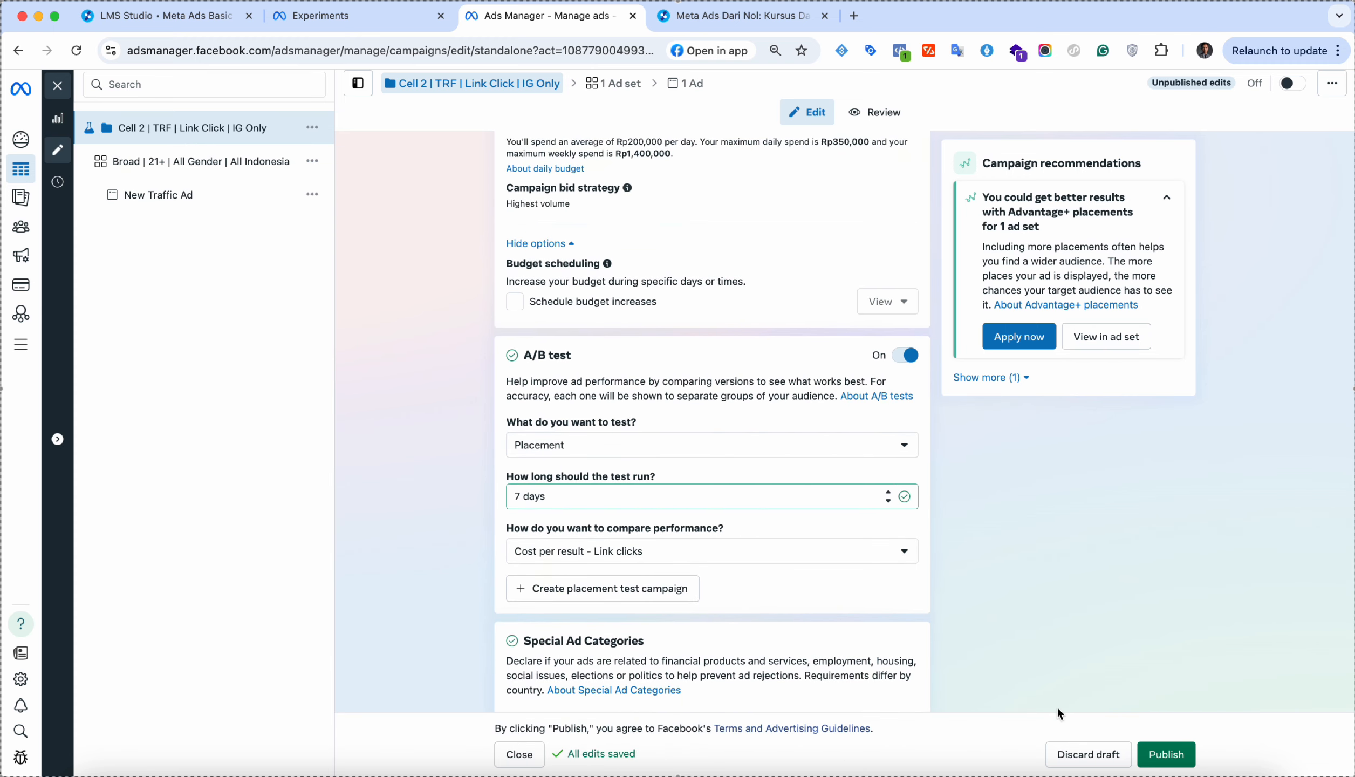
left_click(1089, 754)
left_click(797, 331)
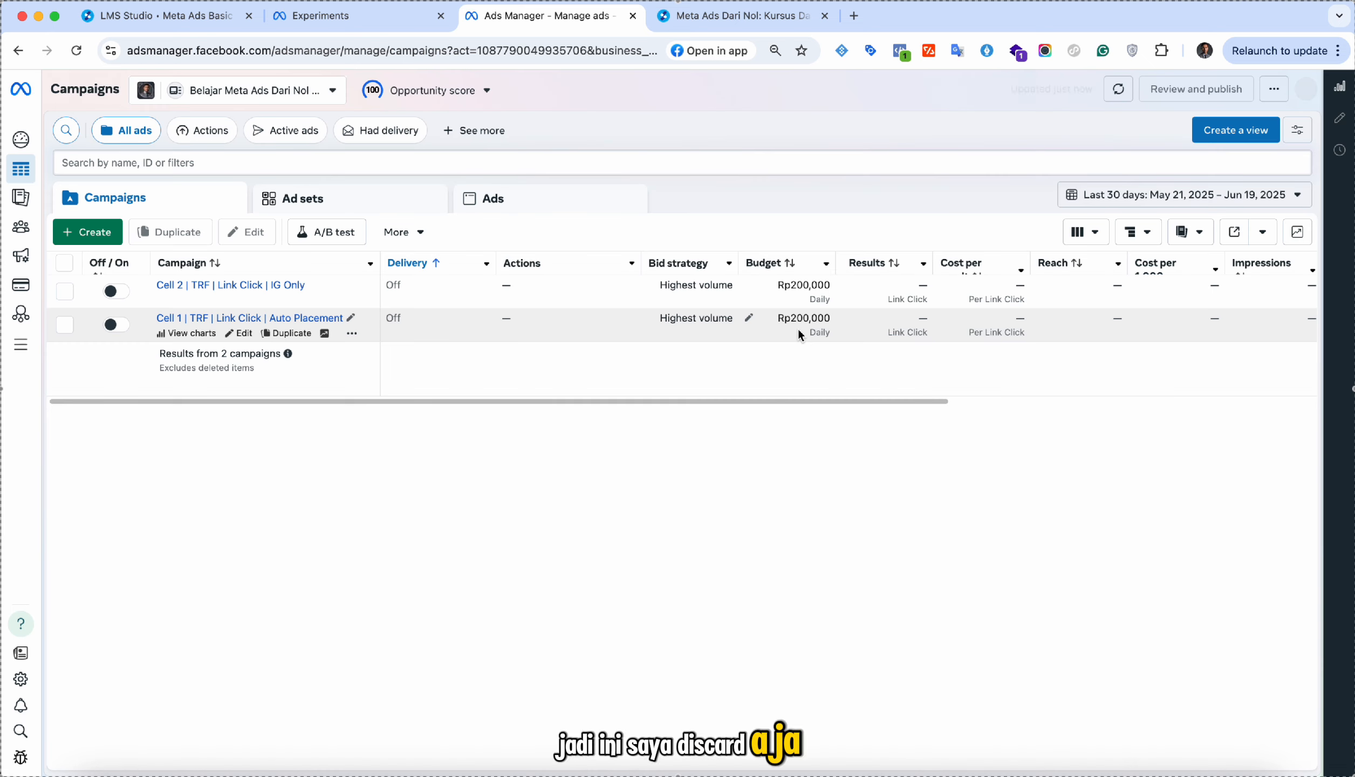
Step: Select both Cell campaigns, review their ad sets and ads, and return to the campaign list
left_click(68, 264)
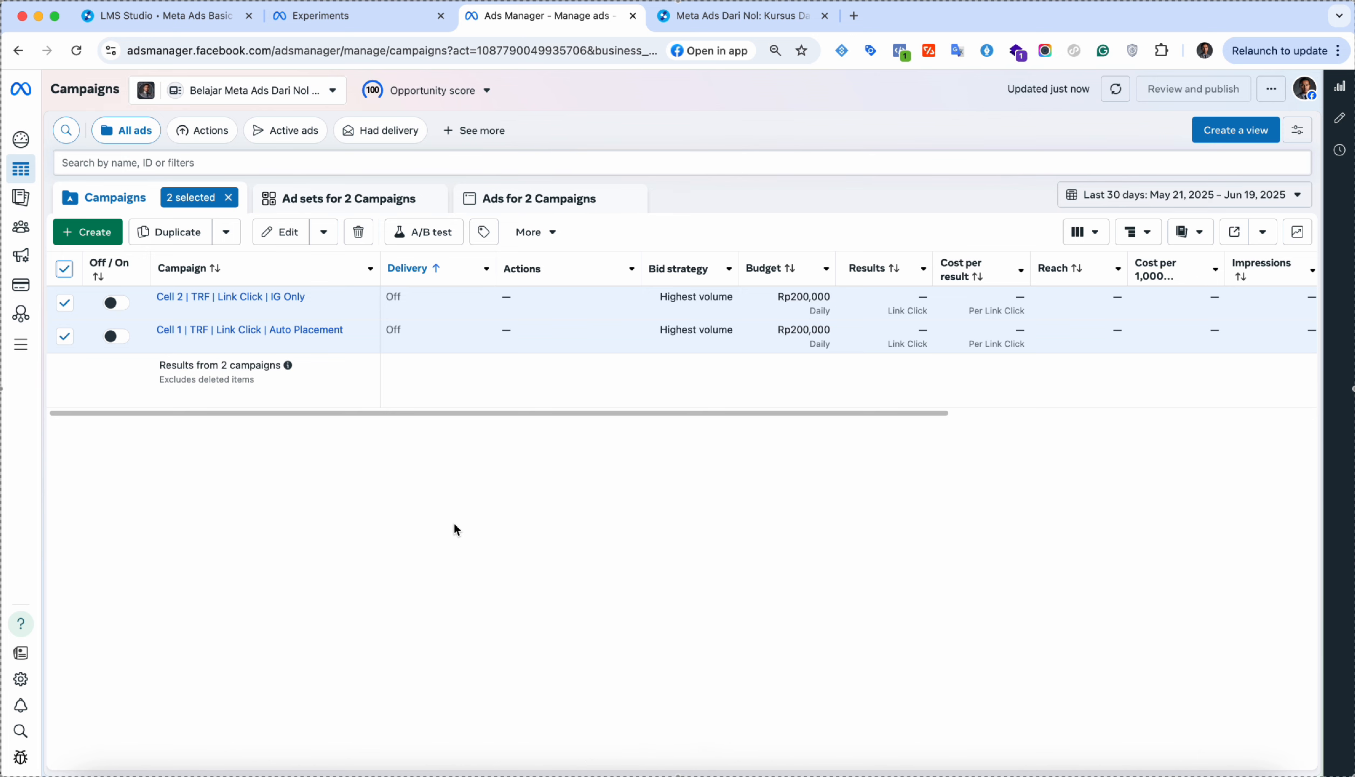
left_click(281, 201)
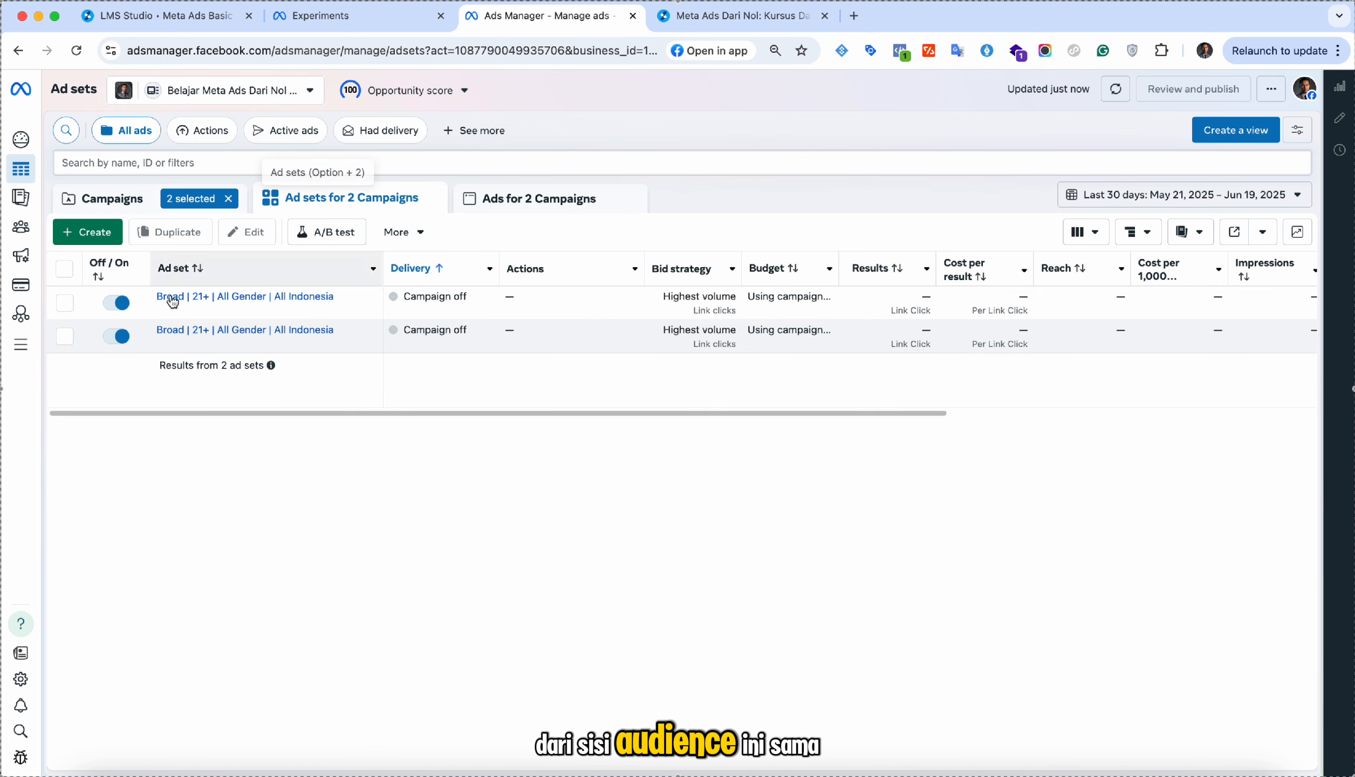
left_click(518, 198)
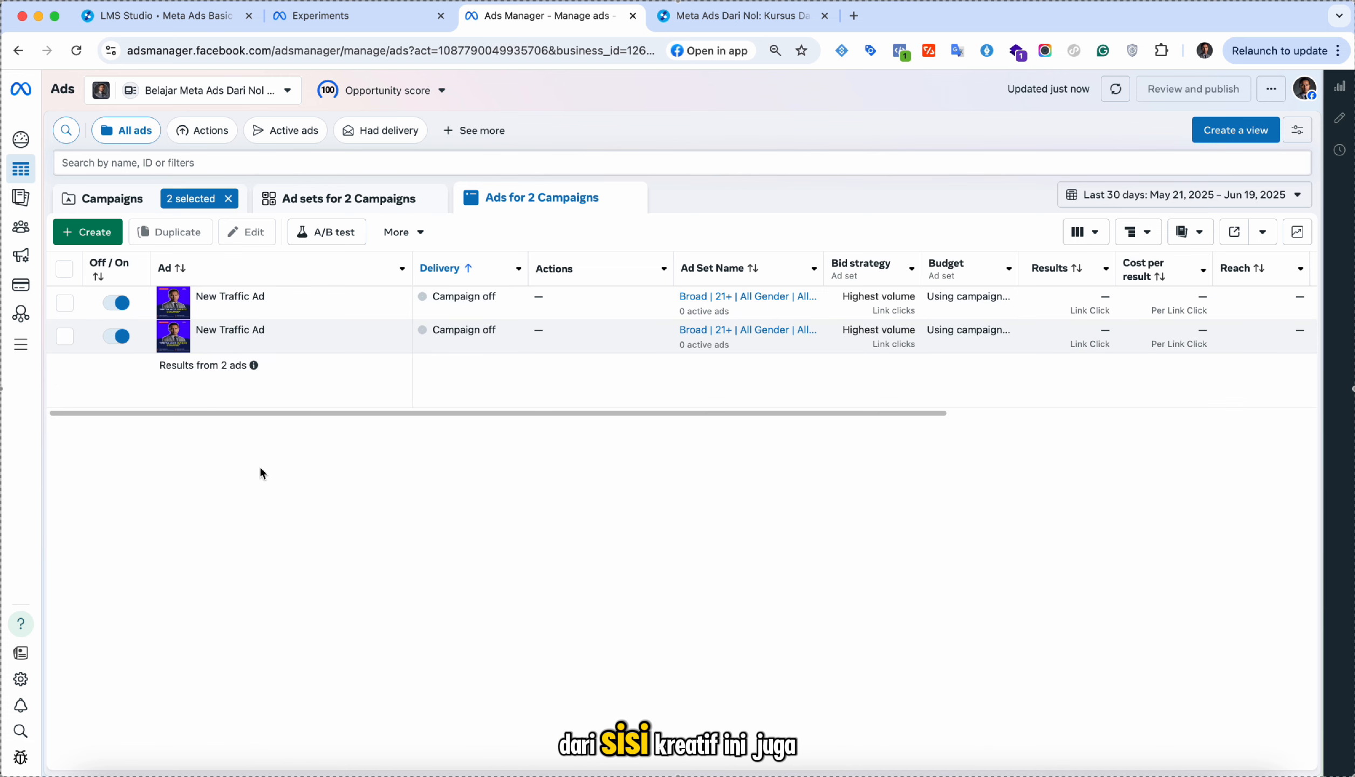
left_click(144, 203)
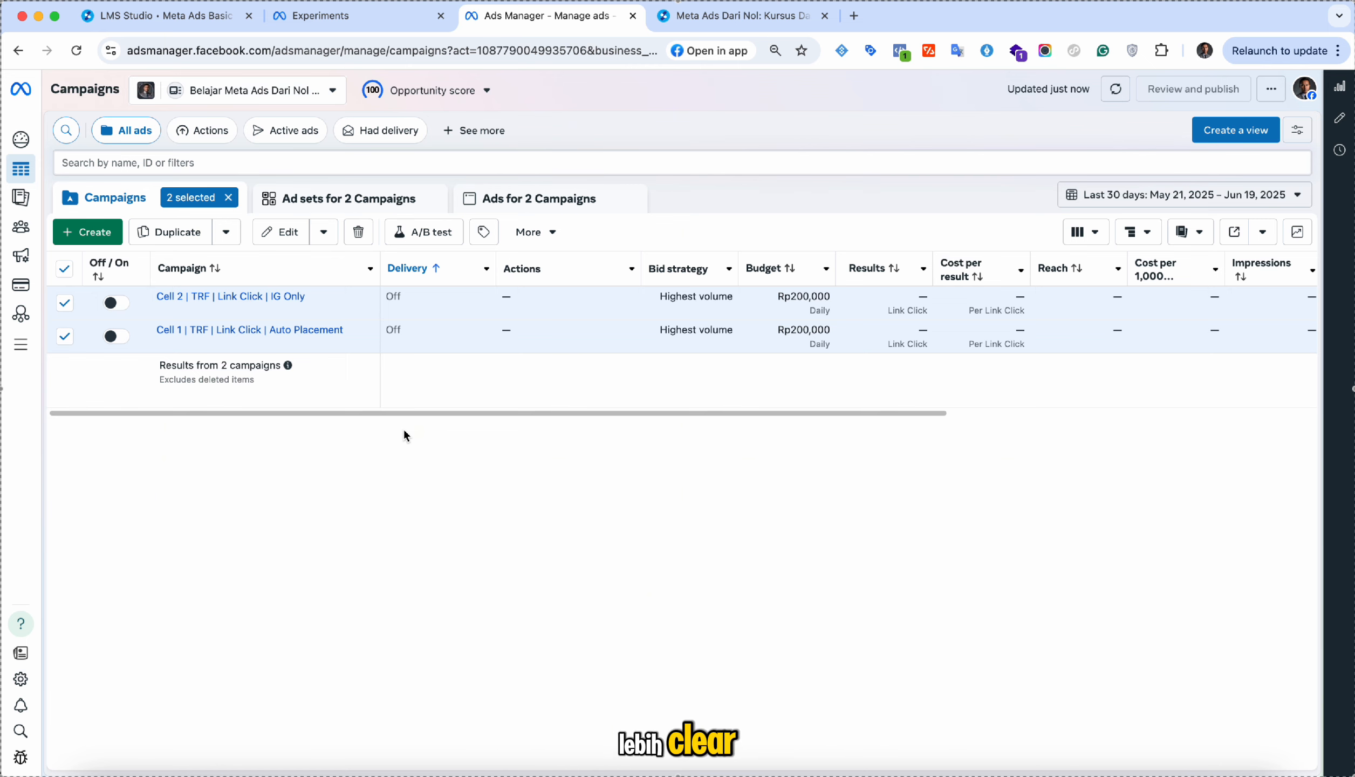
Step: Start an A/B test of the two selected existing campaigns and name it "Test Placement : Auto VS IG"
left_click(430, 233)
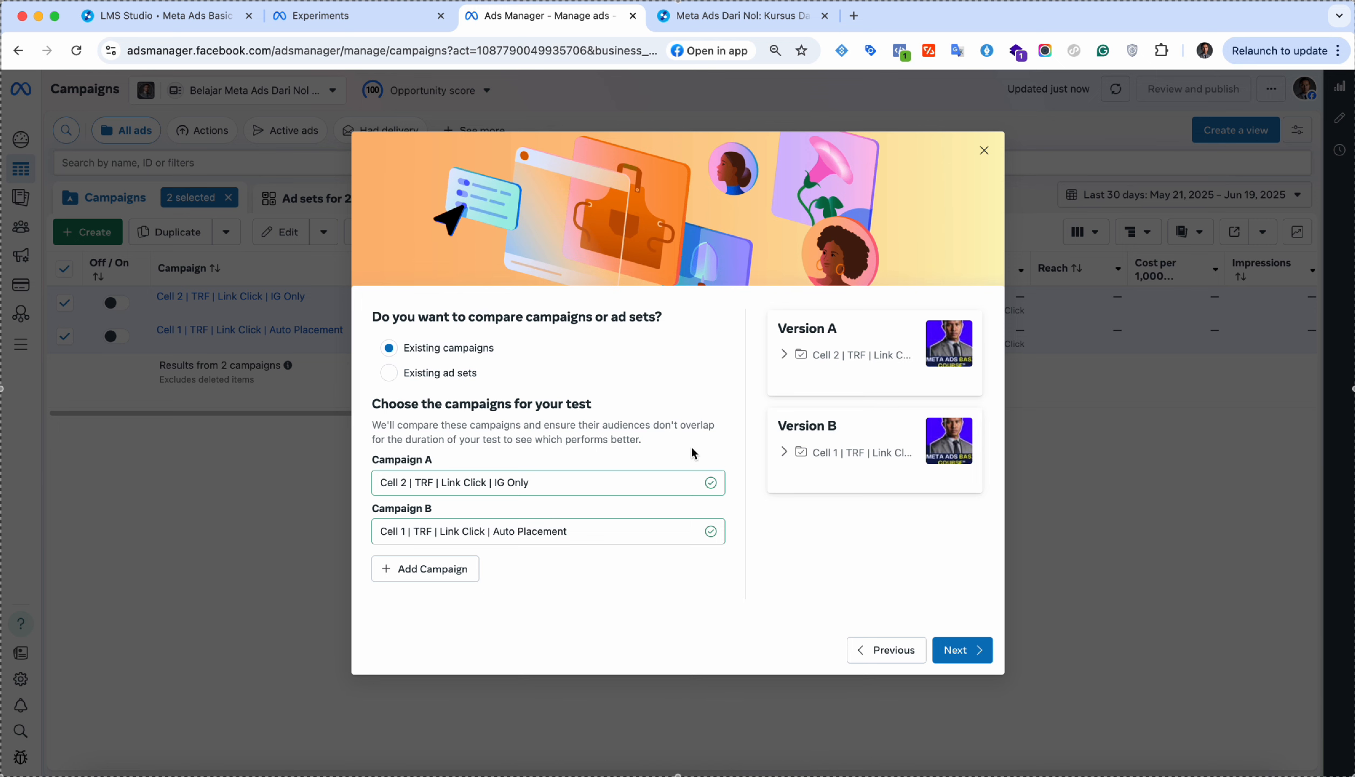
left_click(971, 650)
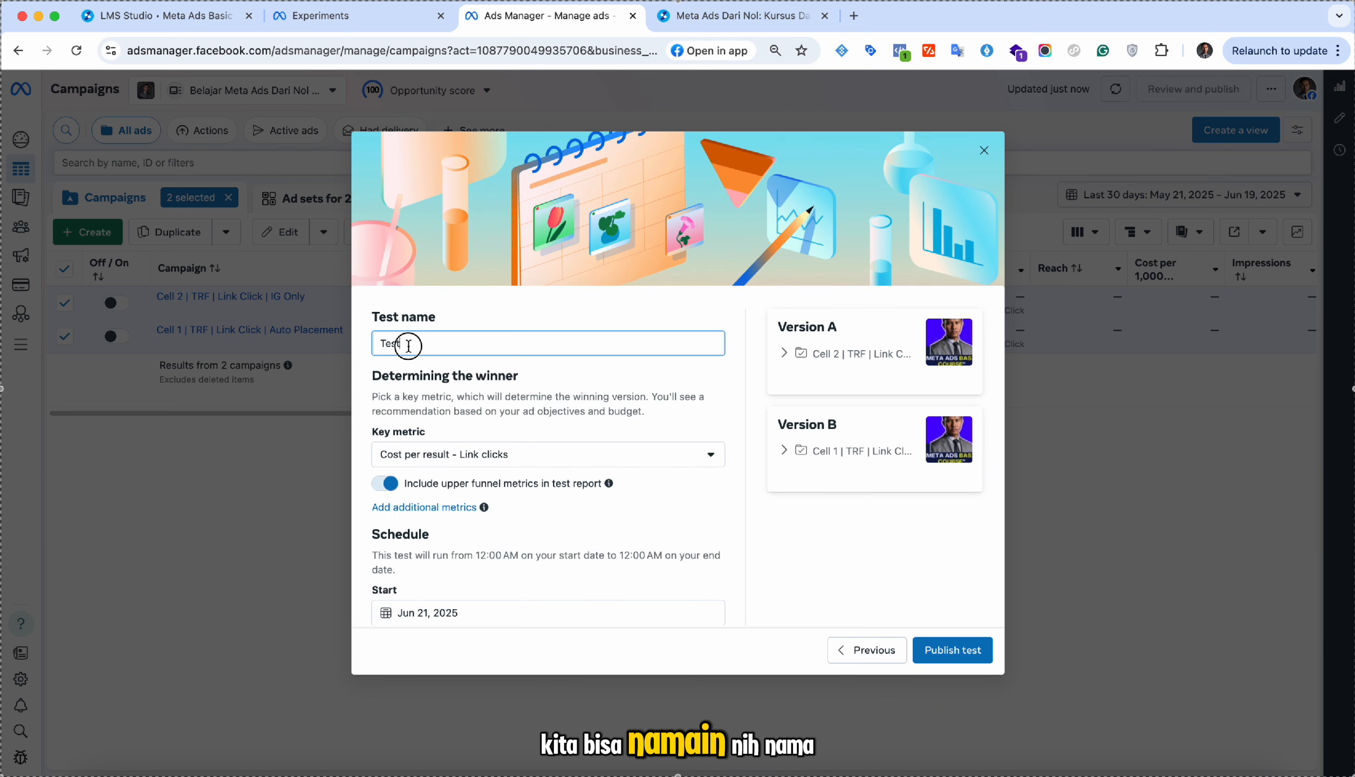
left_click_drag(400, 343, 355, 351)
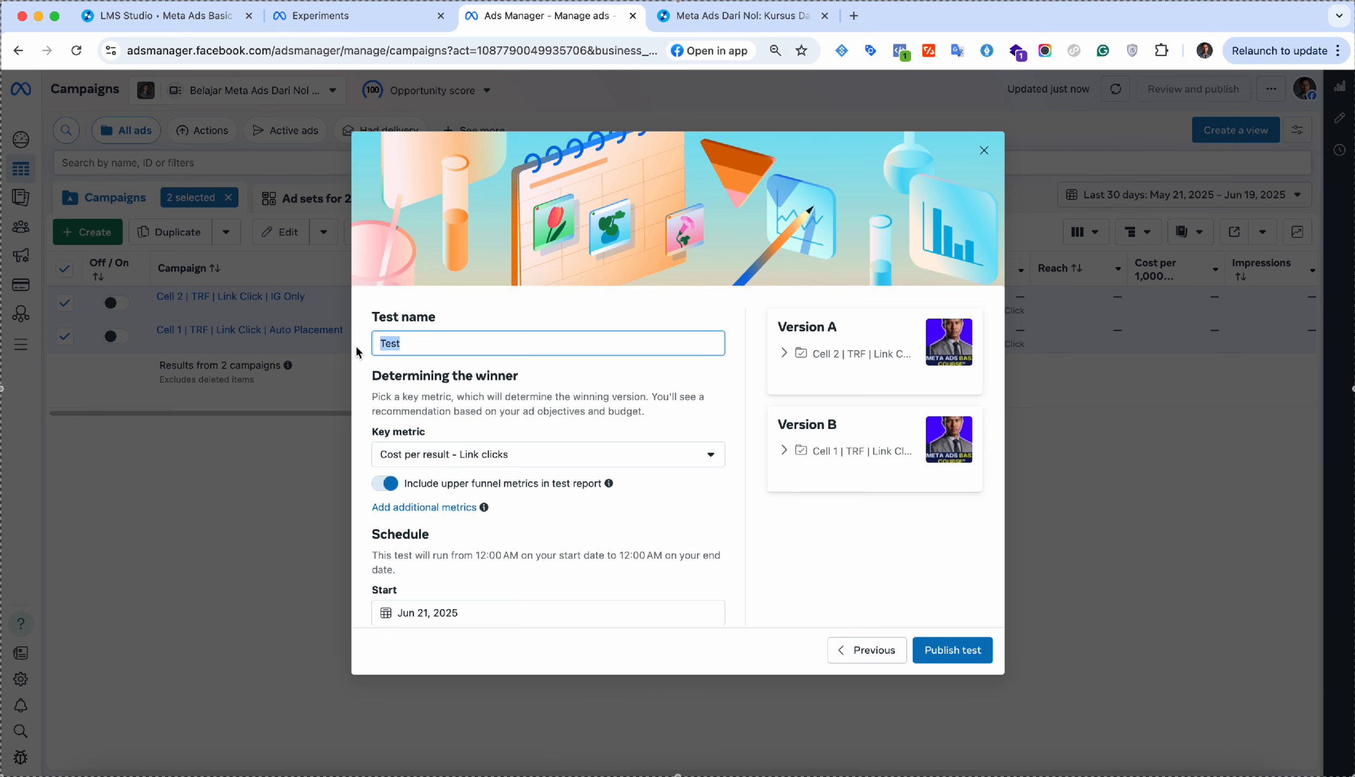
type("Test Placement : Auto")
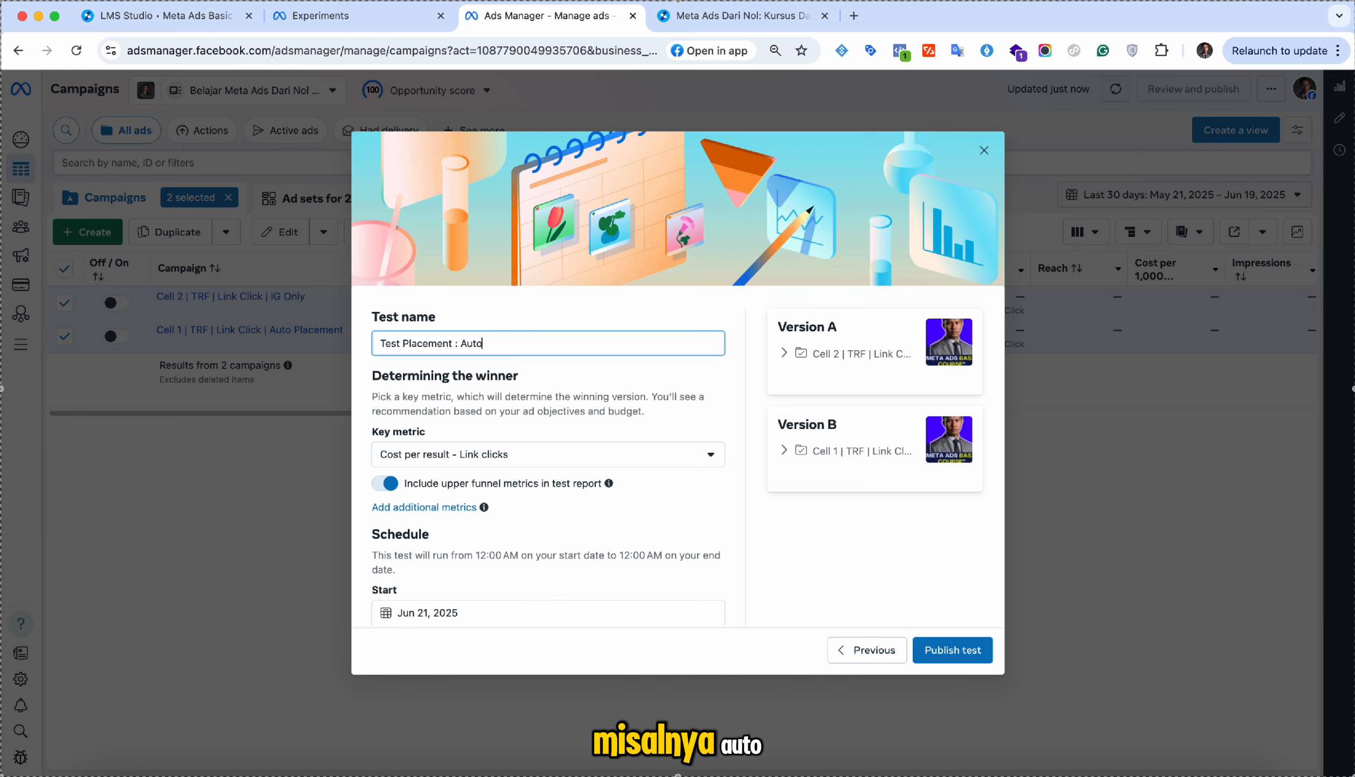
type(" VS IG On")
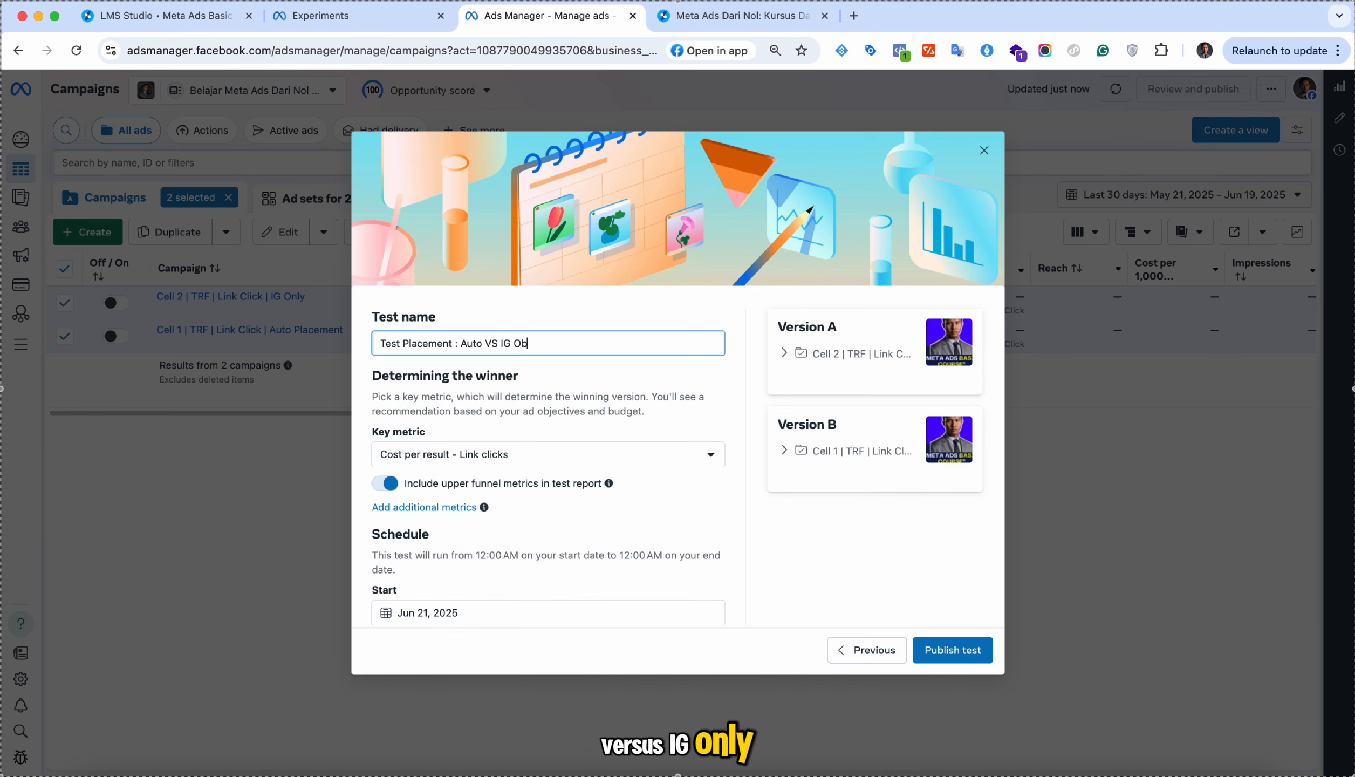
key("BackSpace")
key("BackSpace")
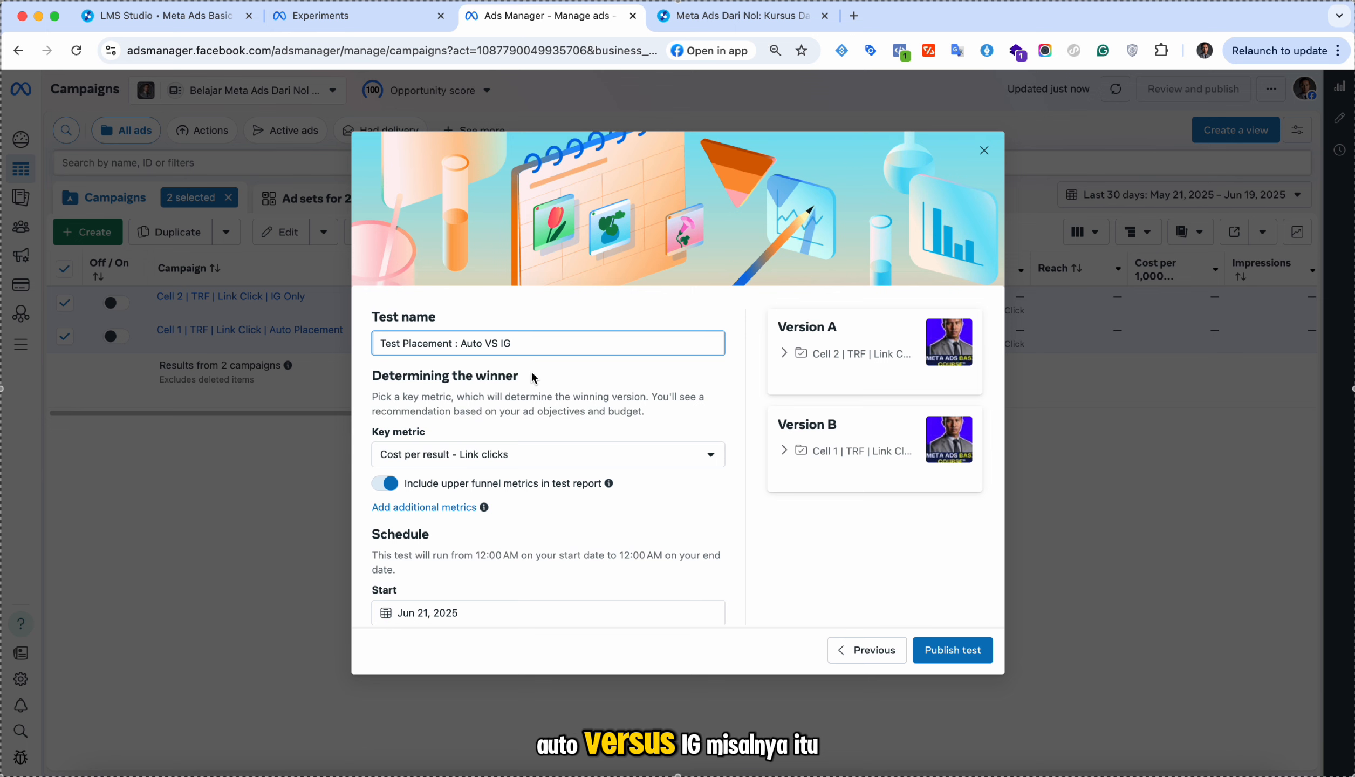
left_click(531, 328)
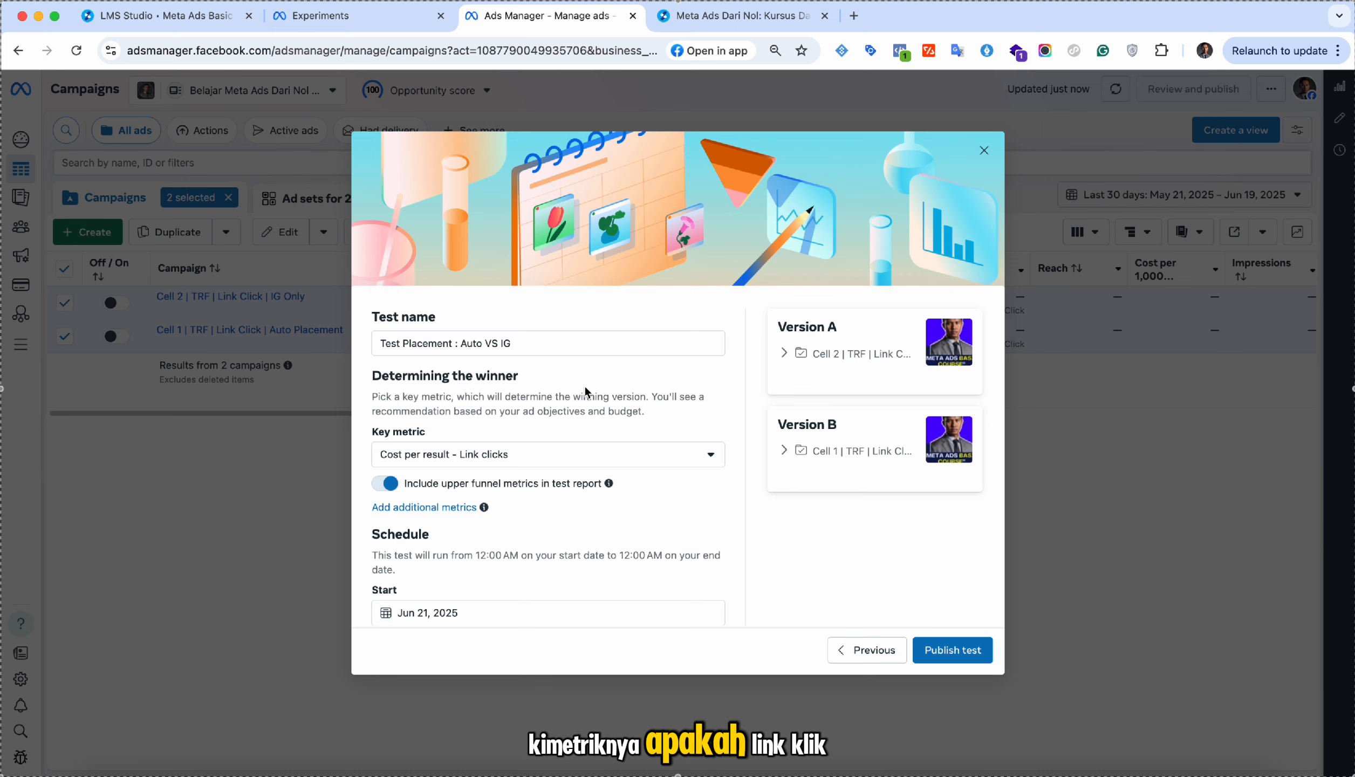
Step: Review the key metric options and keep Cost per result - Link clicks for determining the winner
left_click(489, 457)
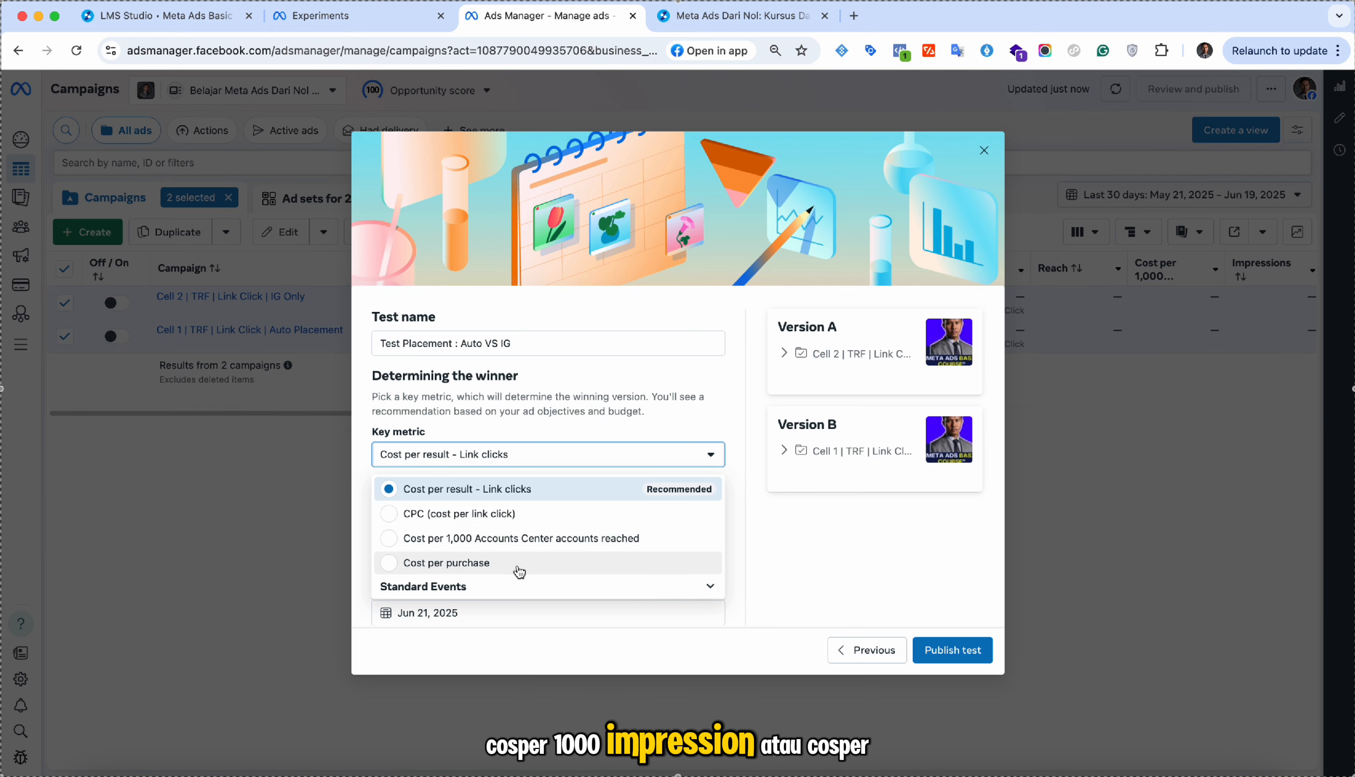
left_click(672, 503)
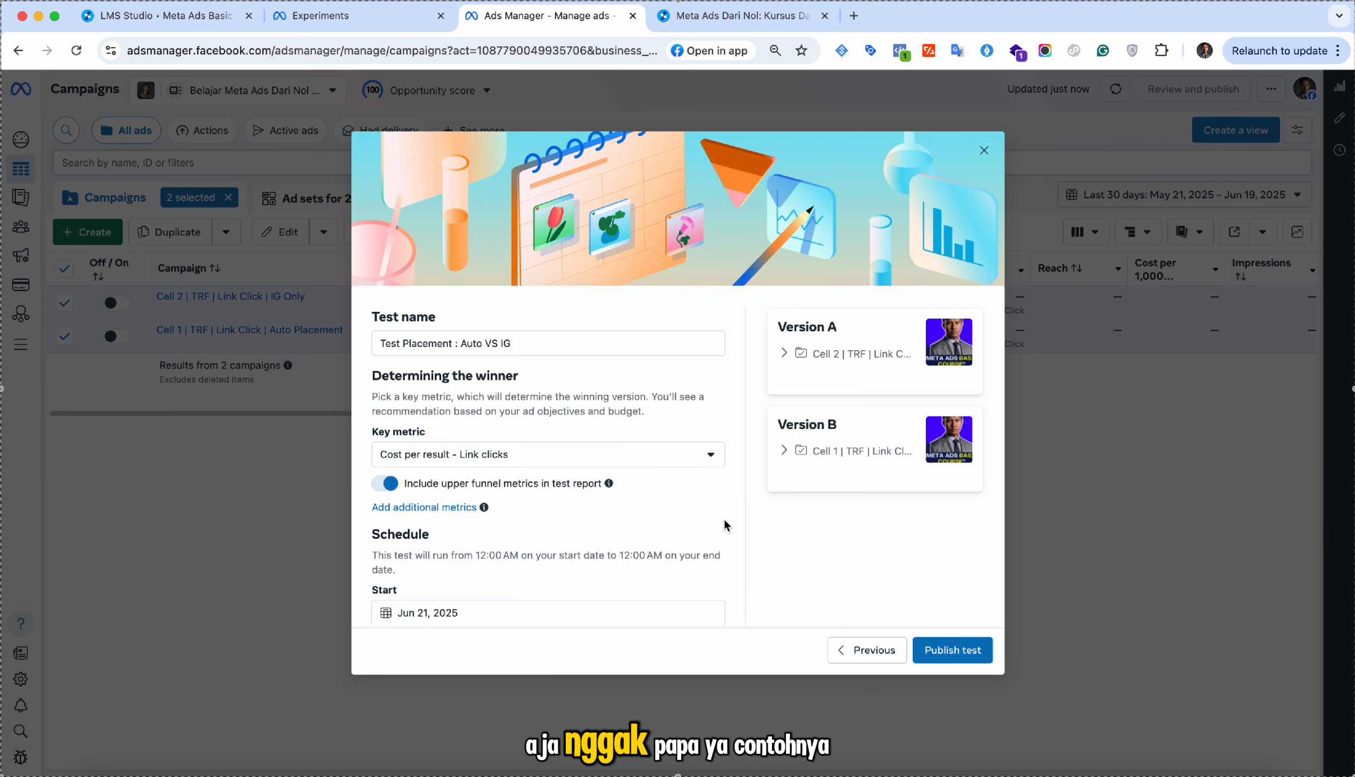
scroll(723, 521, "down", 4)
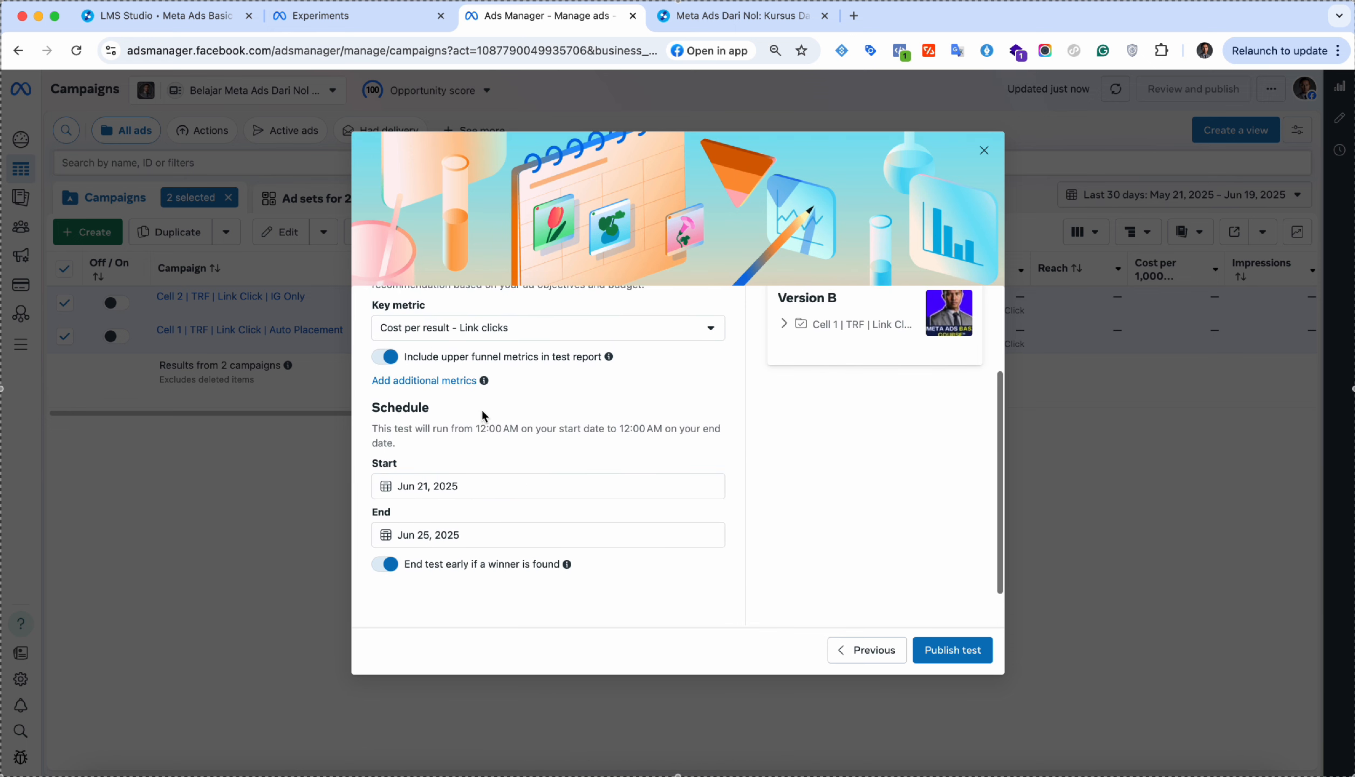
scroll(482, 409, "up", 2)
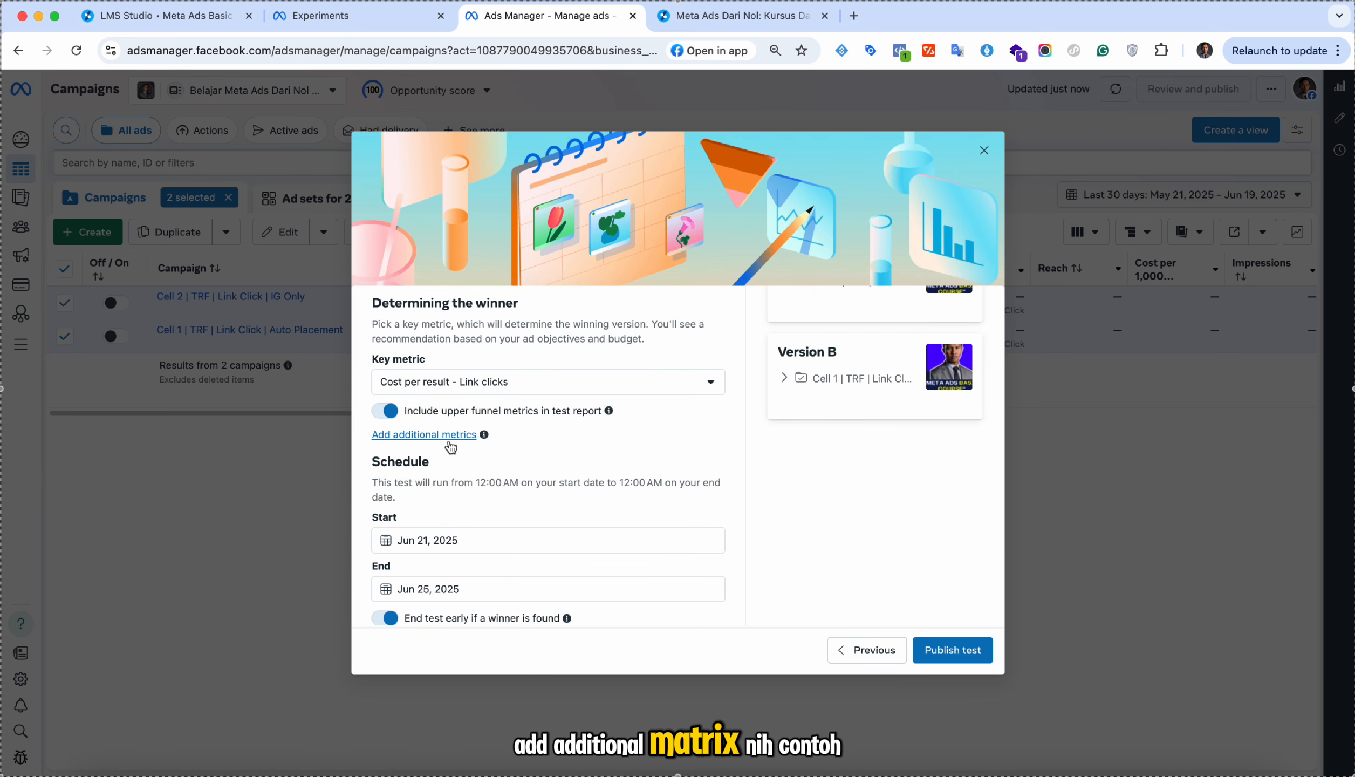
Step: Open the test's additional metrics and examine the available choices, including those under Standard Events
left_click(450, 438)
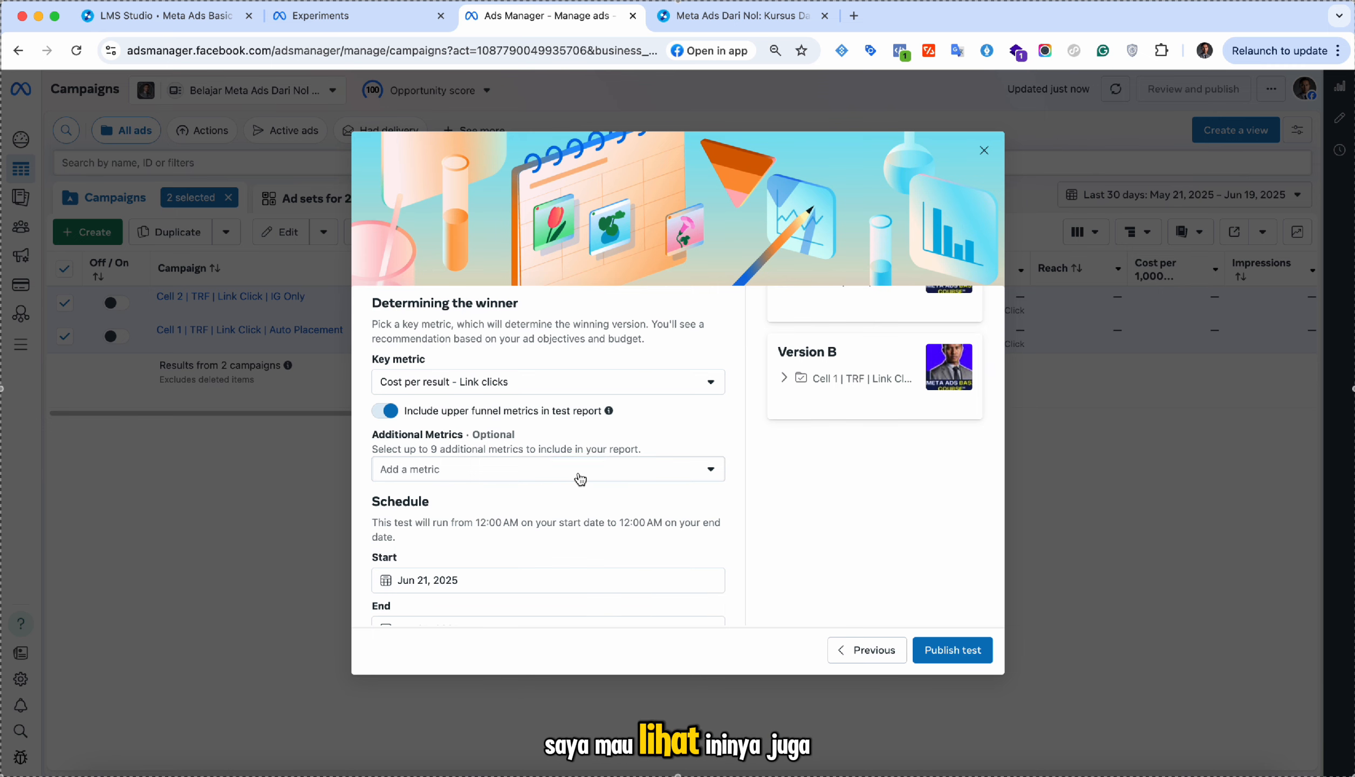
left_click(580, 478)
left_click(570, 573)
scroll(573, 577, "down", 2)
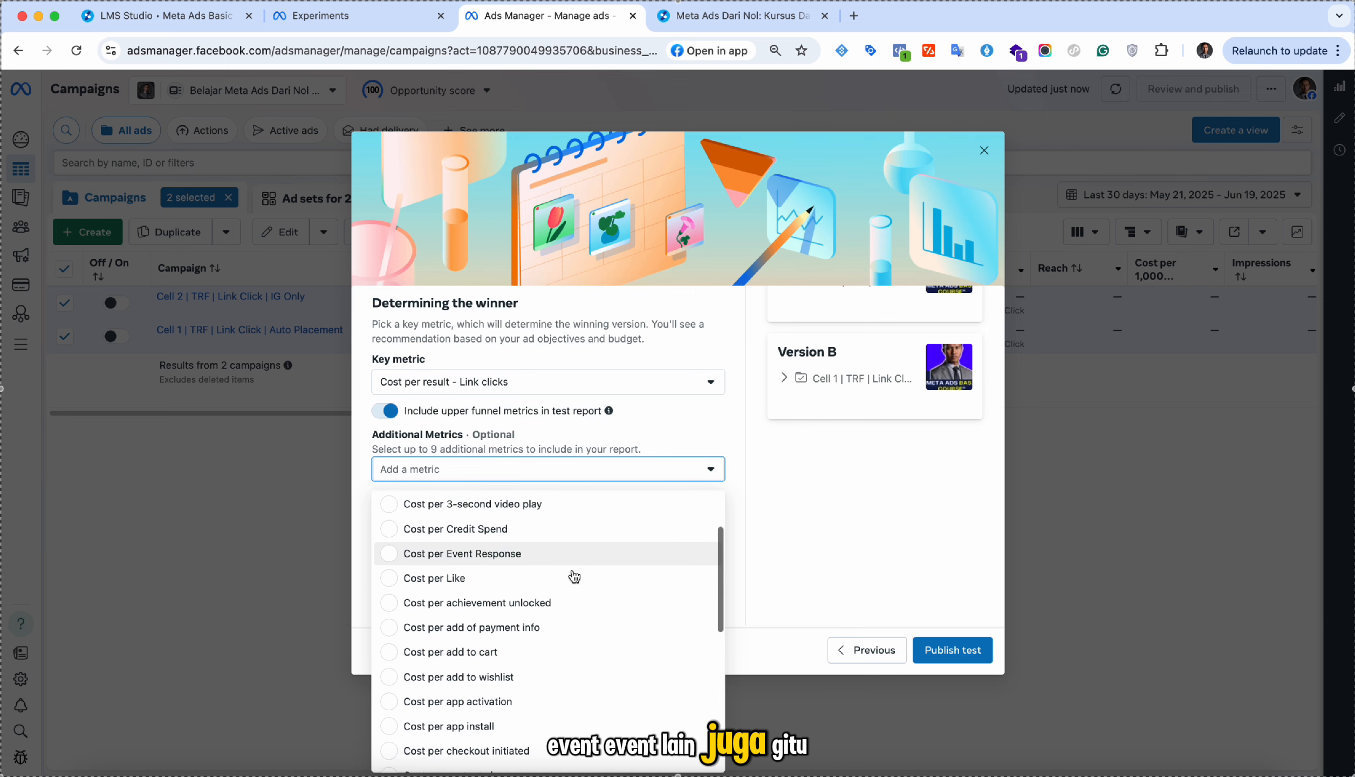
scroll(574, 576, "down", 1)
scroll(574, 576, "down", 5)
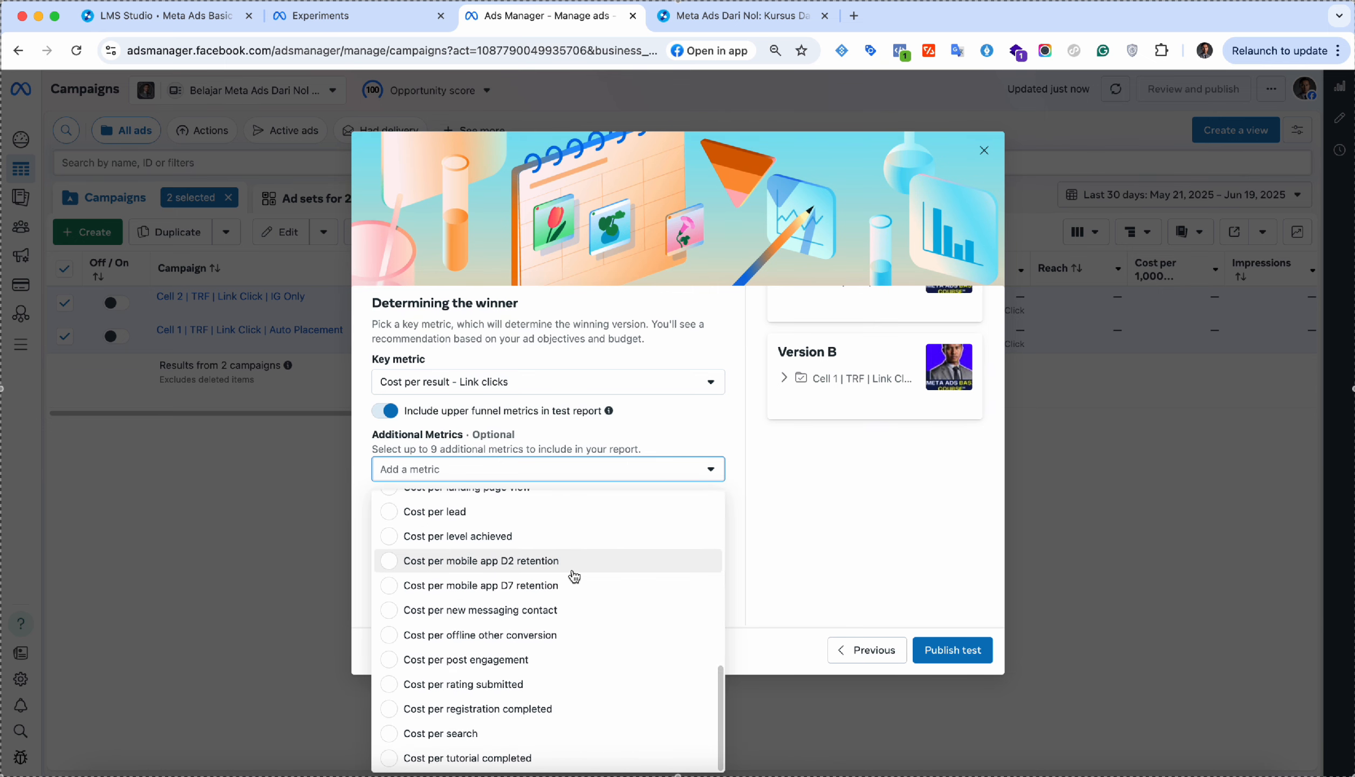
scroll(574, 576, "up", 10)
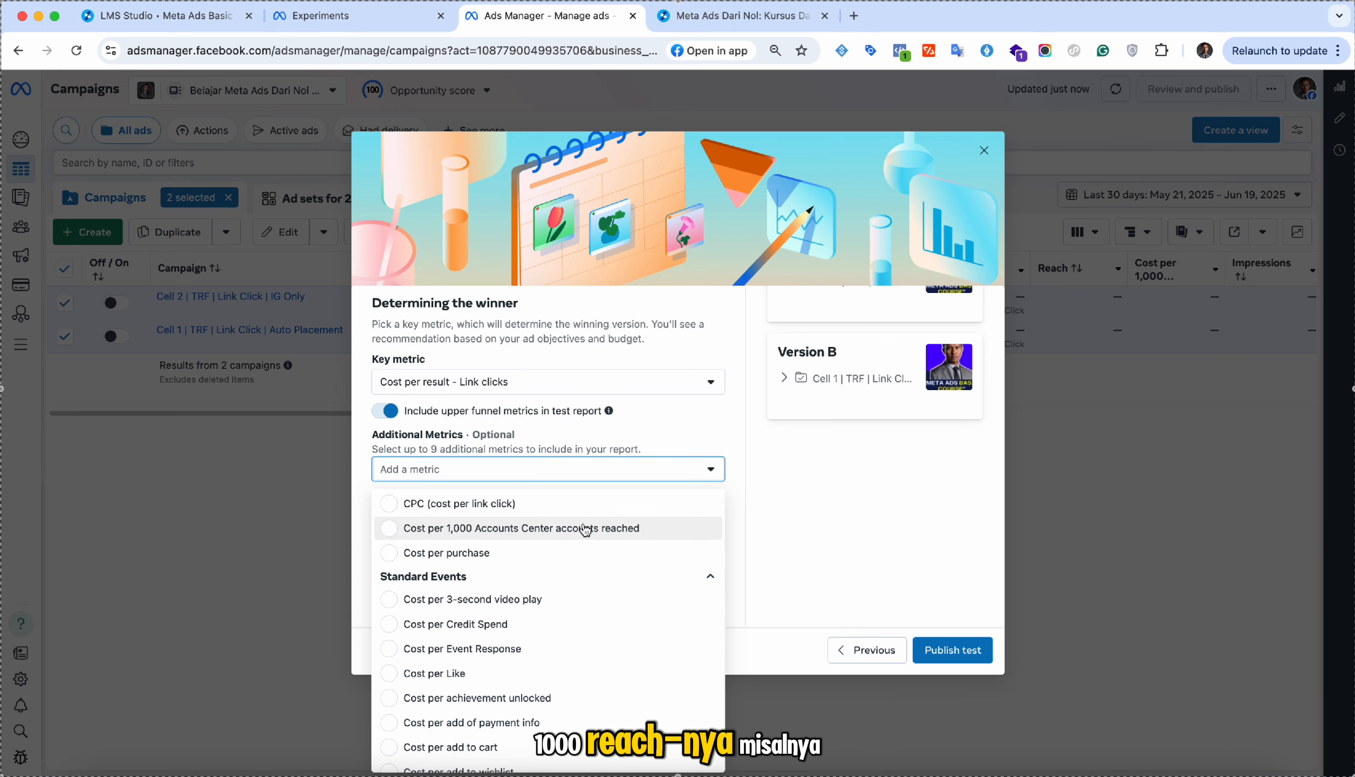
scroll(626, 716, "down", 5)
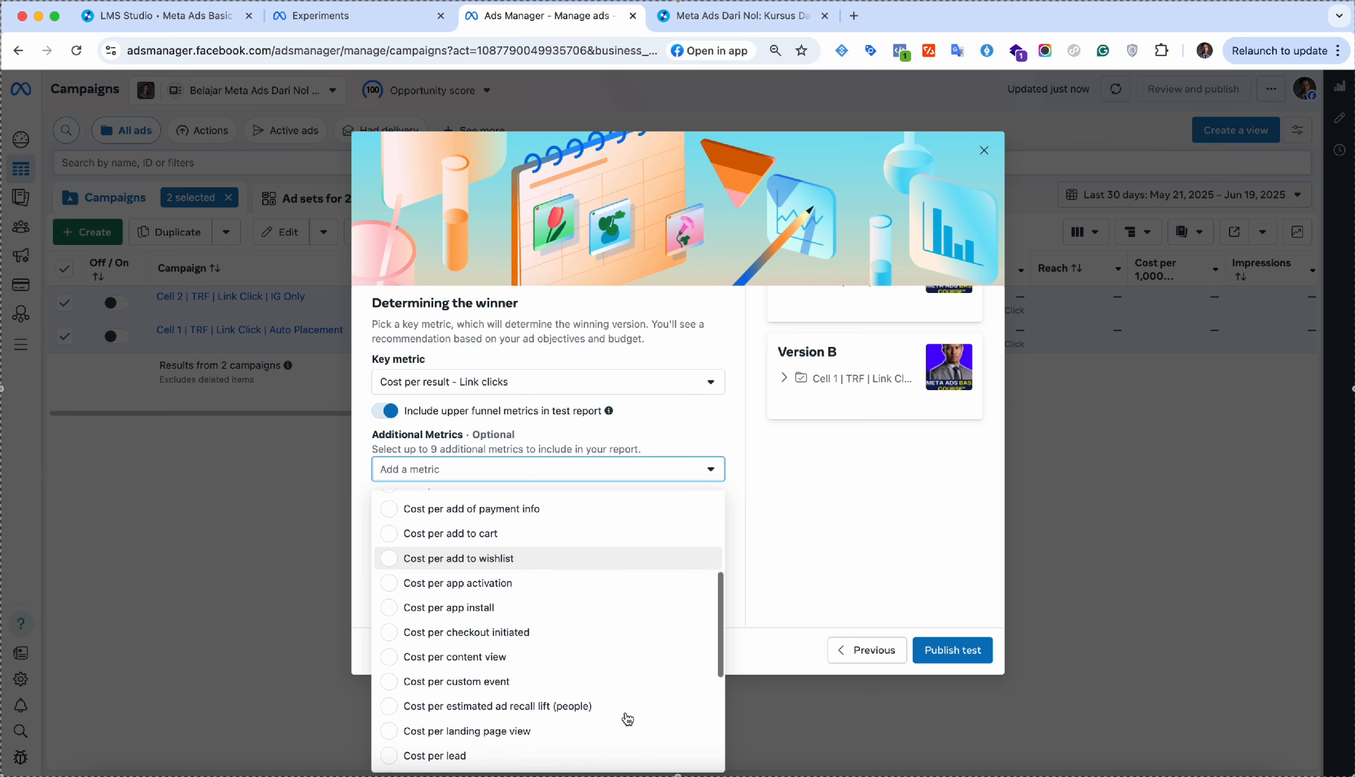
scroll(626, 717, "down", 1)
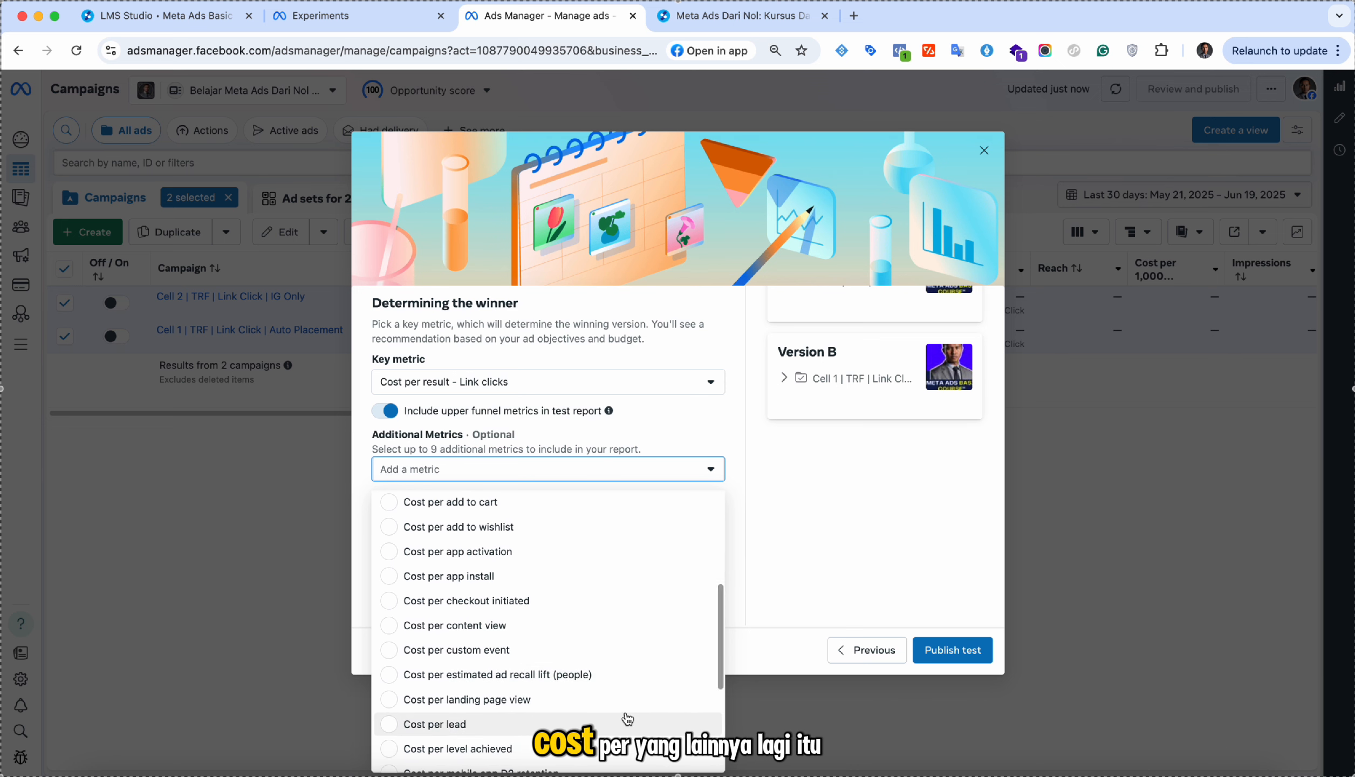
scroll(627, 718, "down", 4)
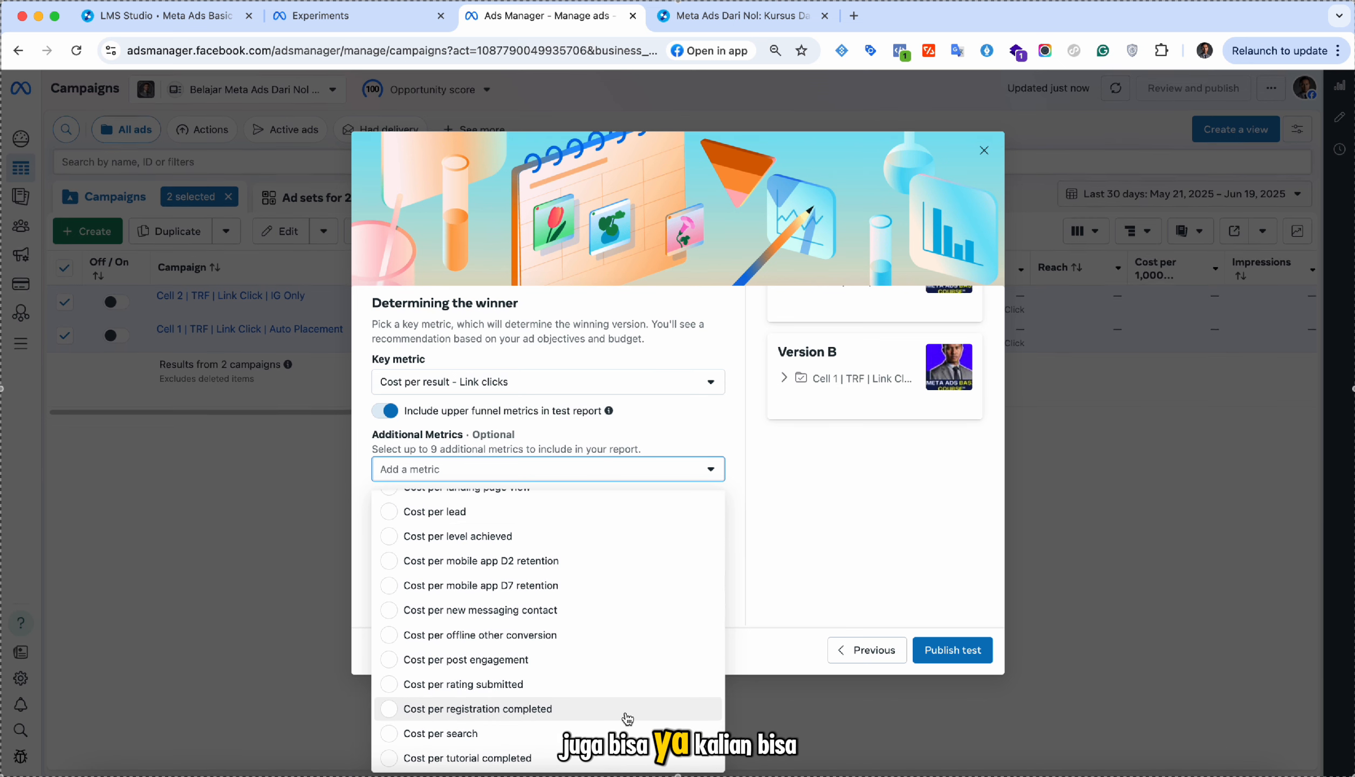
left_click(468, 478)
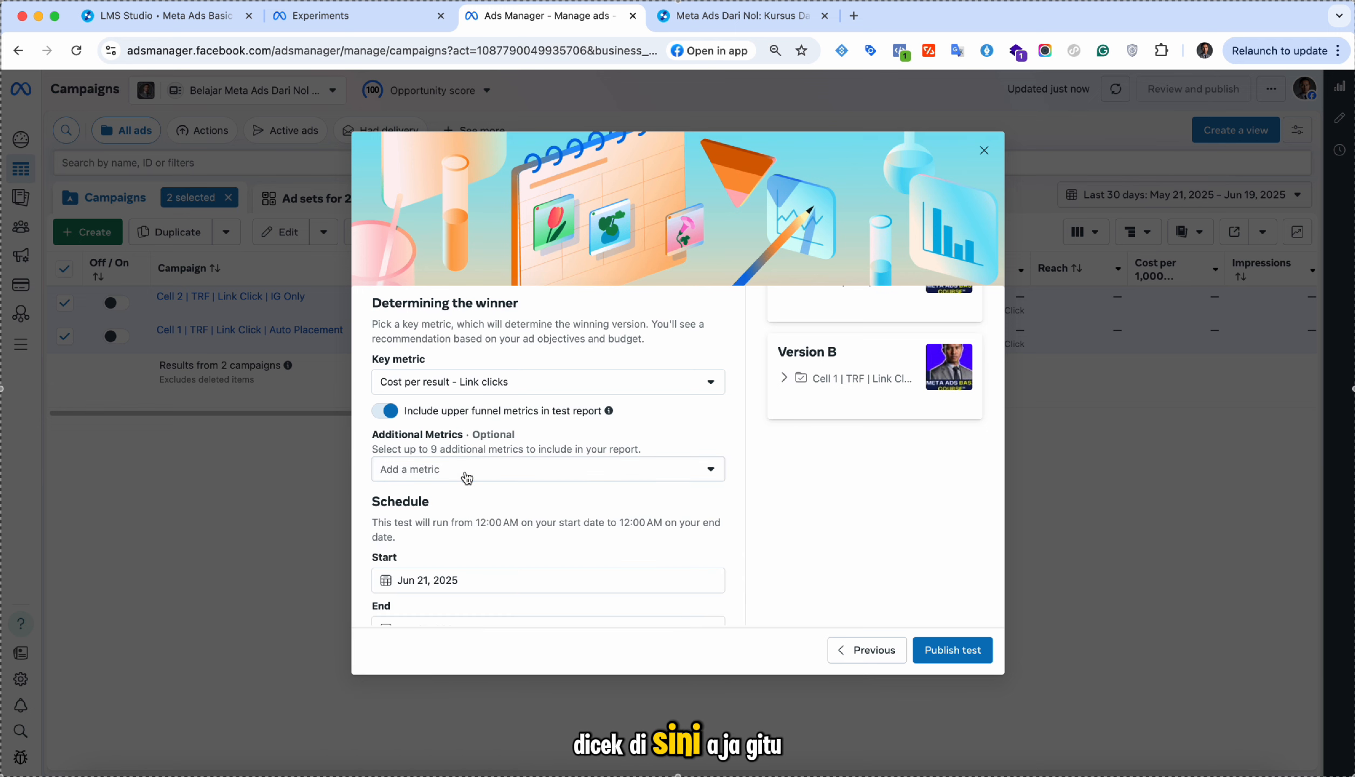
Step: Add Cost per 1,000 Accounts Center accounts reached as an additional metric for the test report
left_click(467, 478)
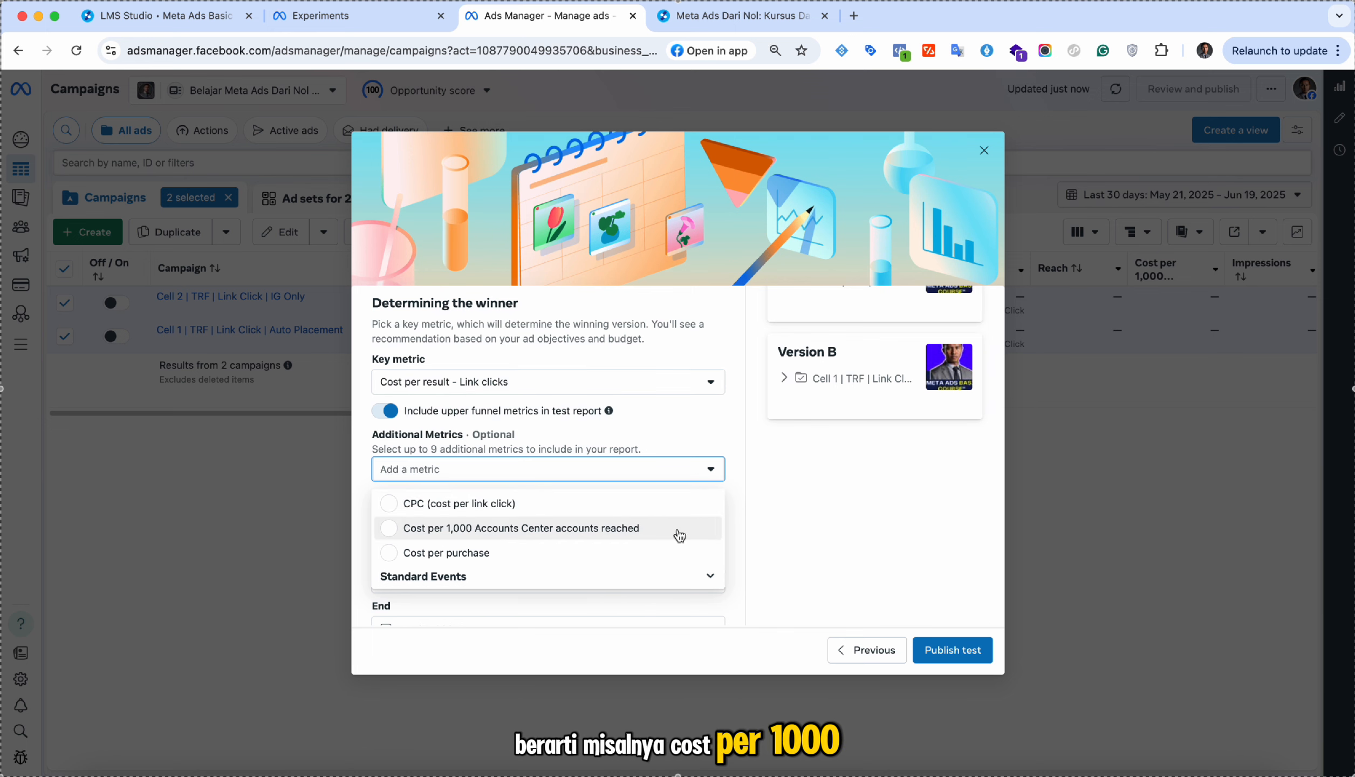
left_click(741, 520)
left_click(612, 477)
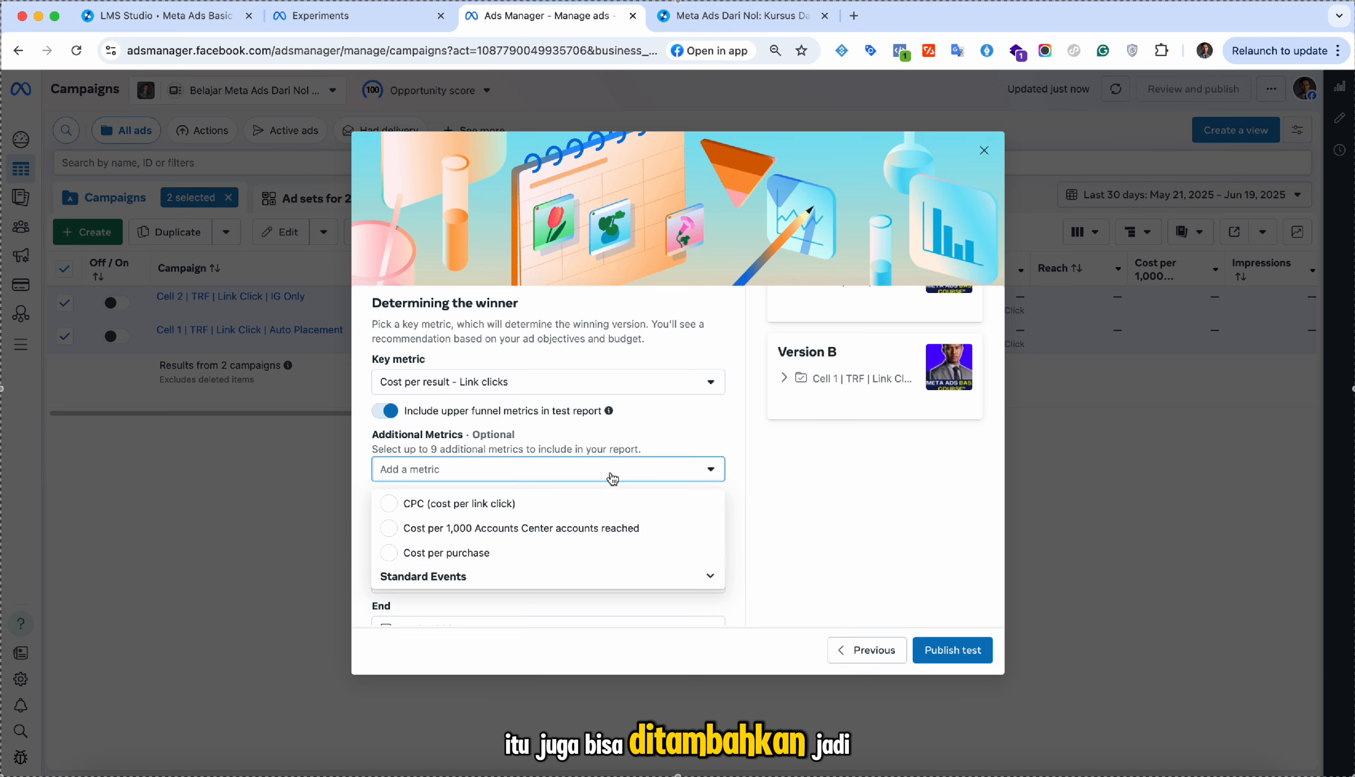
left_click(553, 528)
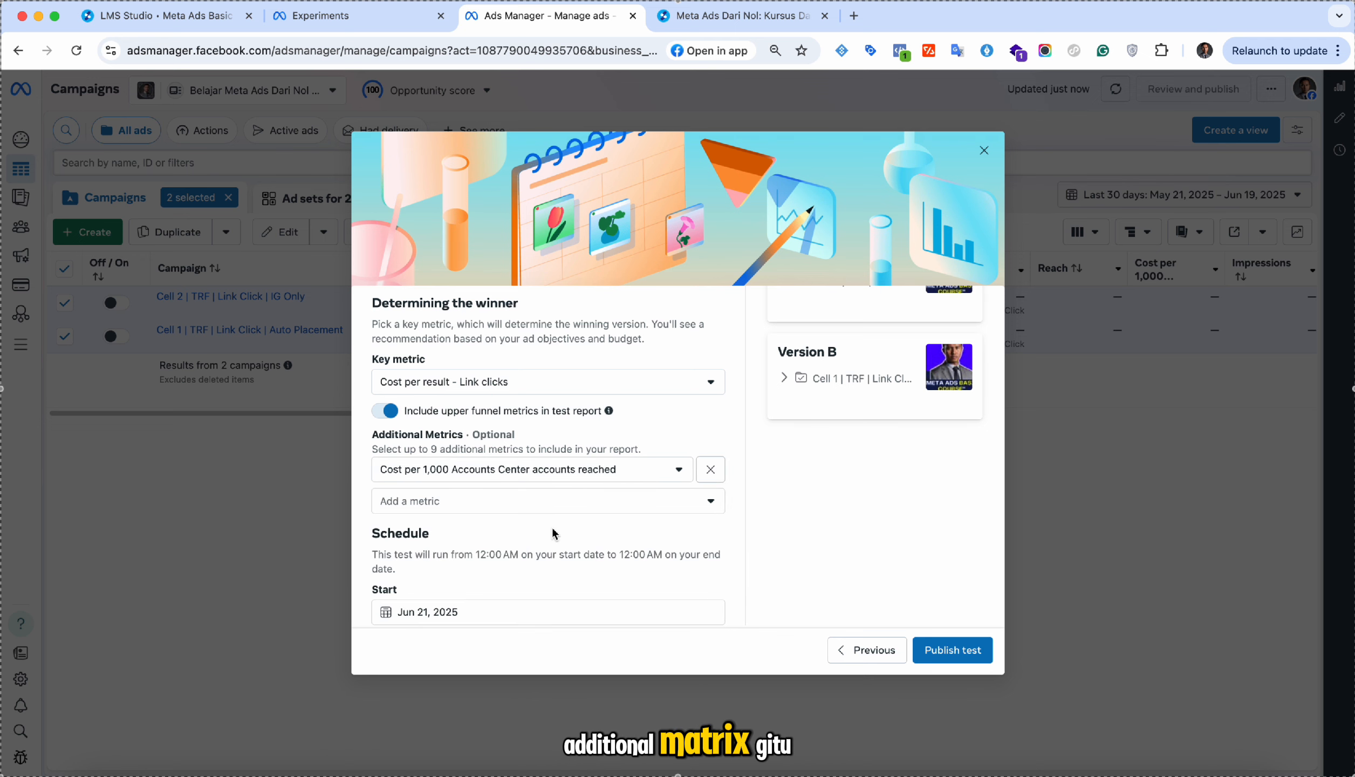
Step: Set the test's end date to June 30, 2025
scroll(552, 528, "down", 3)
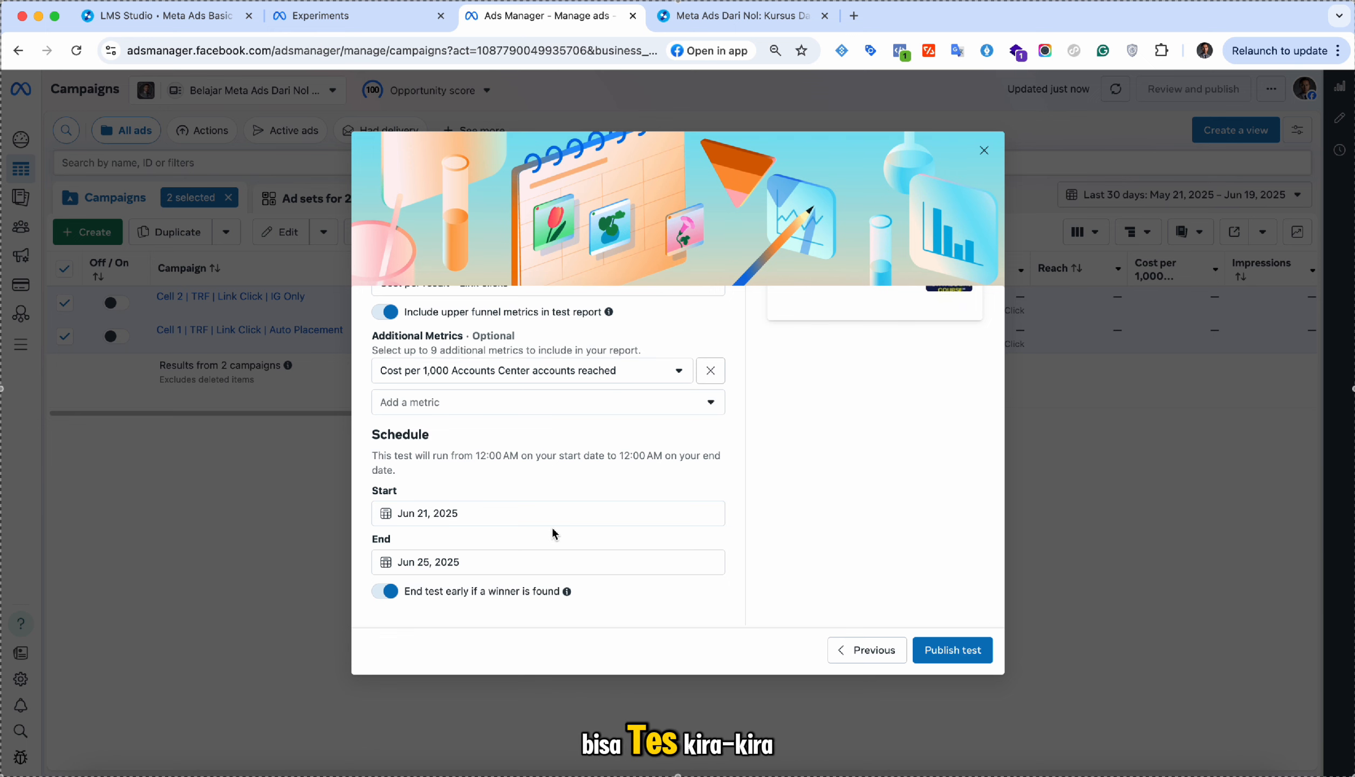
left_click(534, 564)
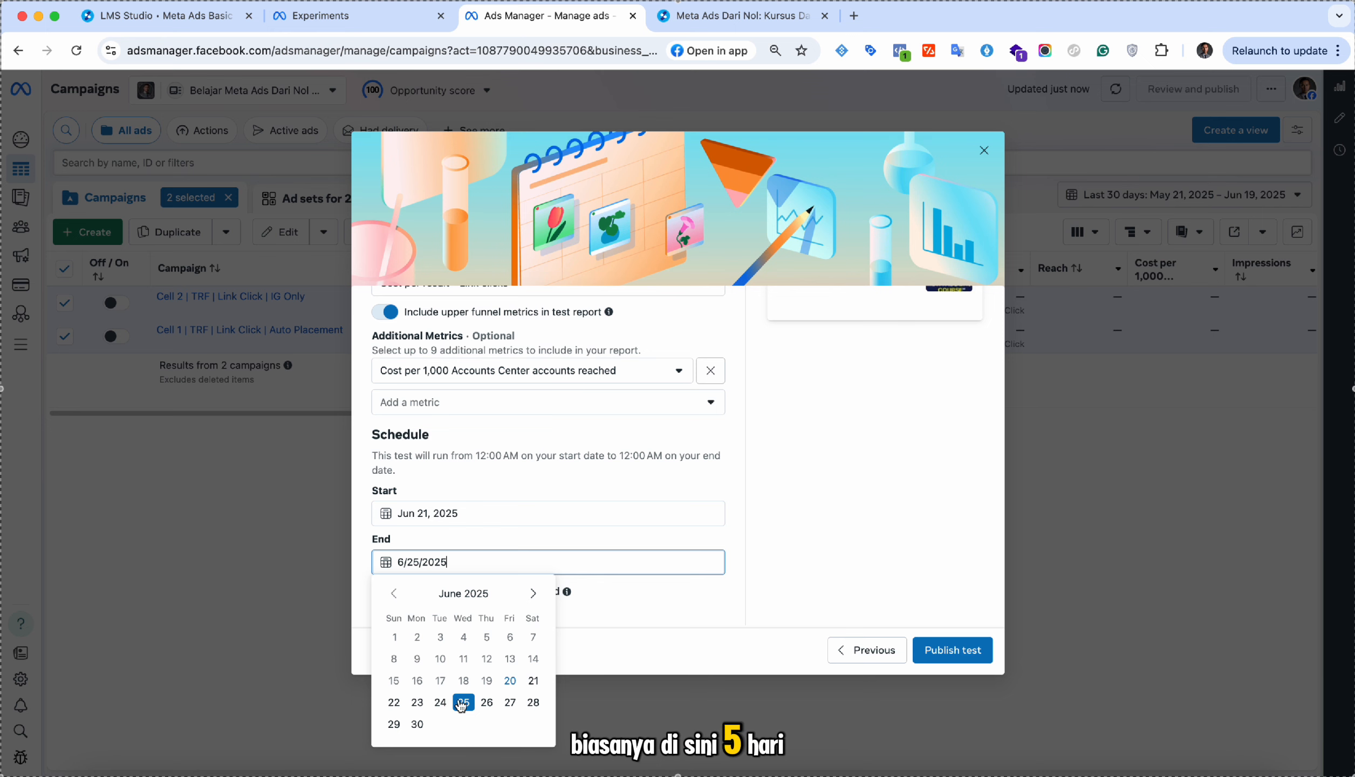
left_click(417, 724)
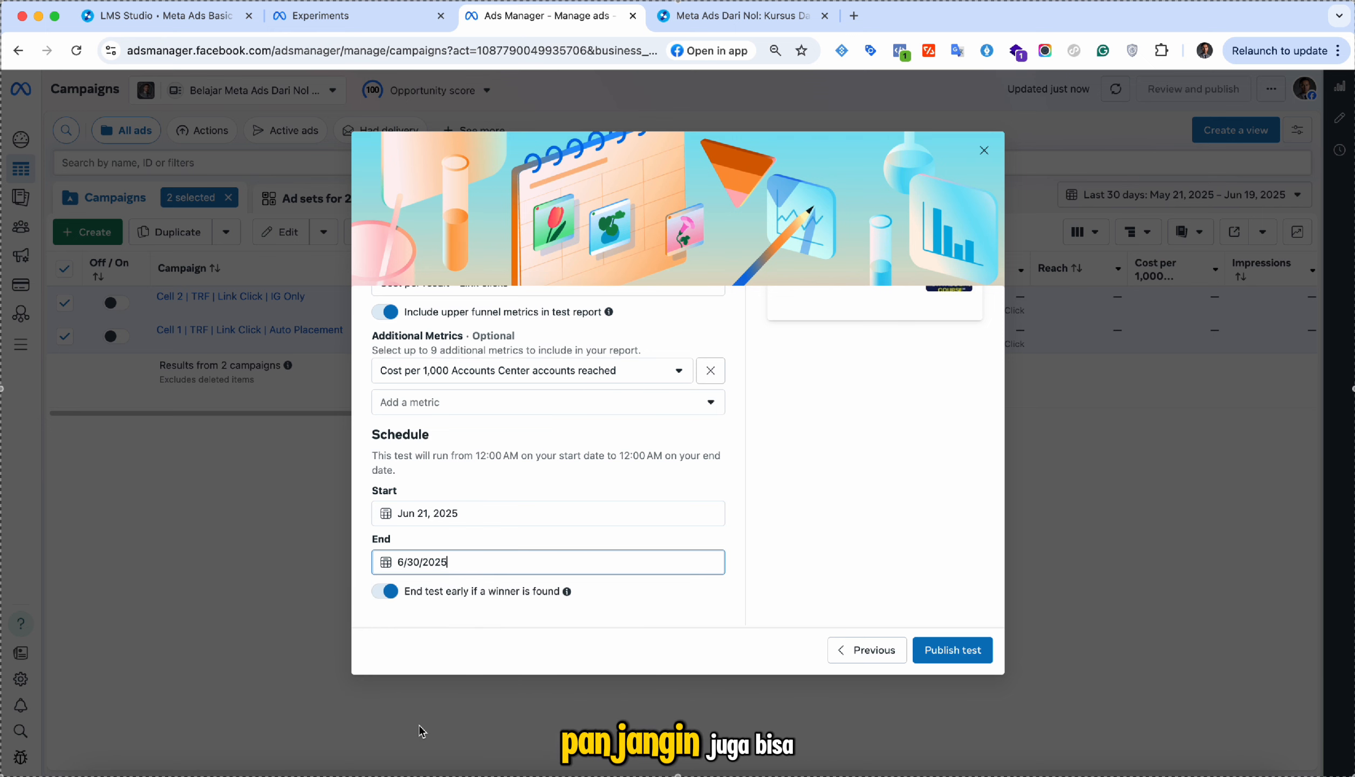
Step: Set the test's end date to July 1, 2025
left_click(545, 570)
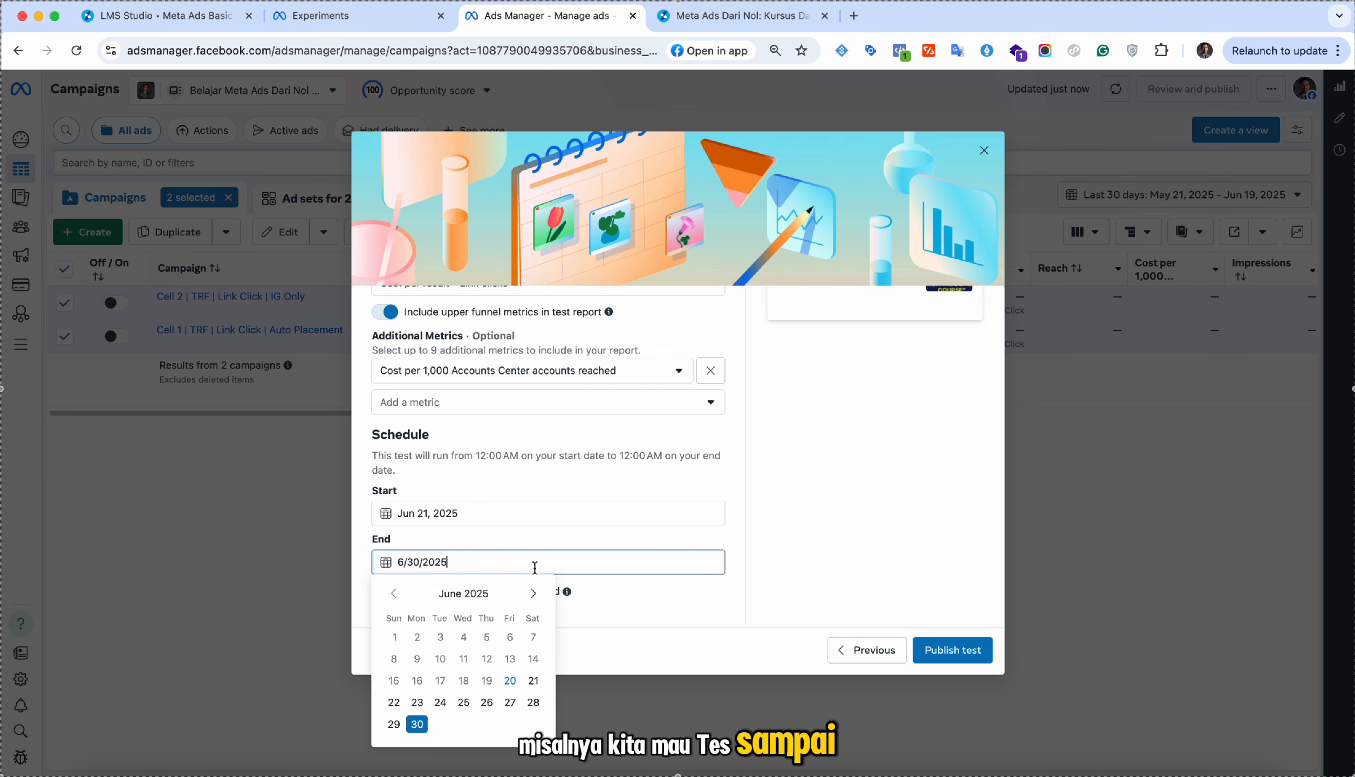
left_click(533, 593)
left_click(442, 640)
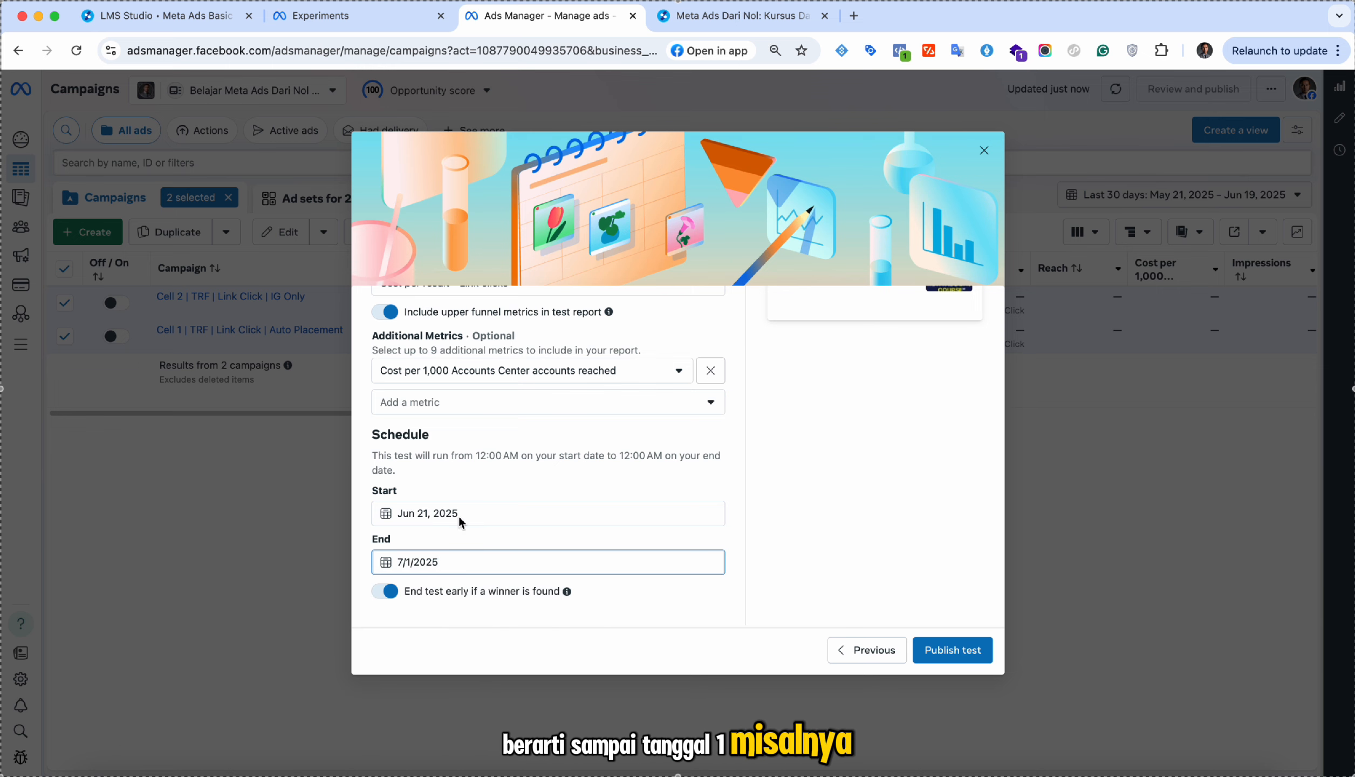
left_click(426, 628)
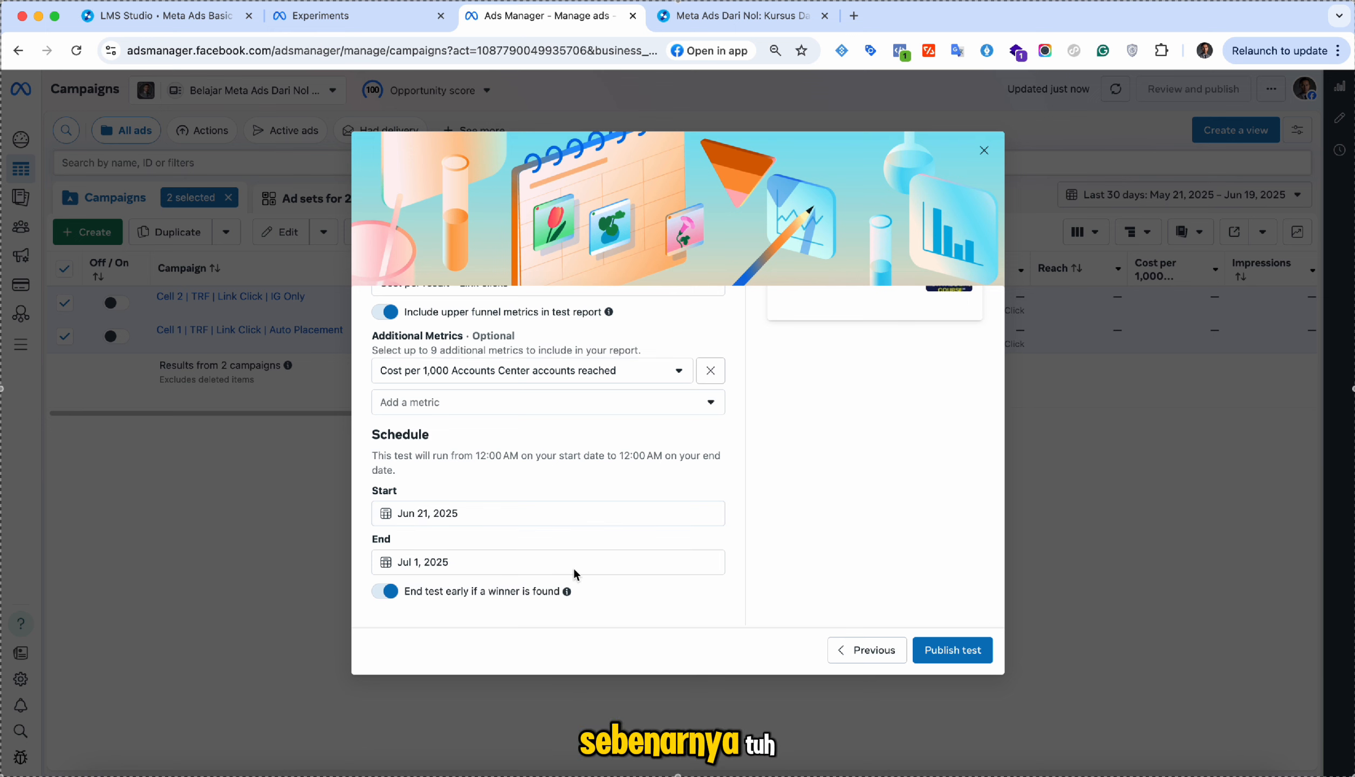
Step: Review the test settings and turn off ending the test early if a winner is found
scroll(533, 544, "up", 5)
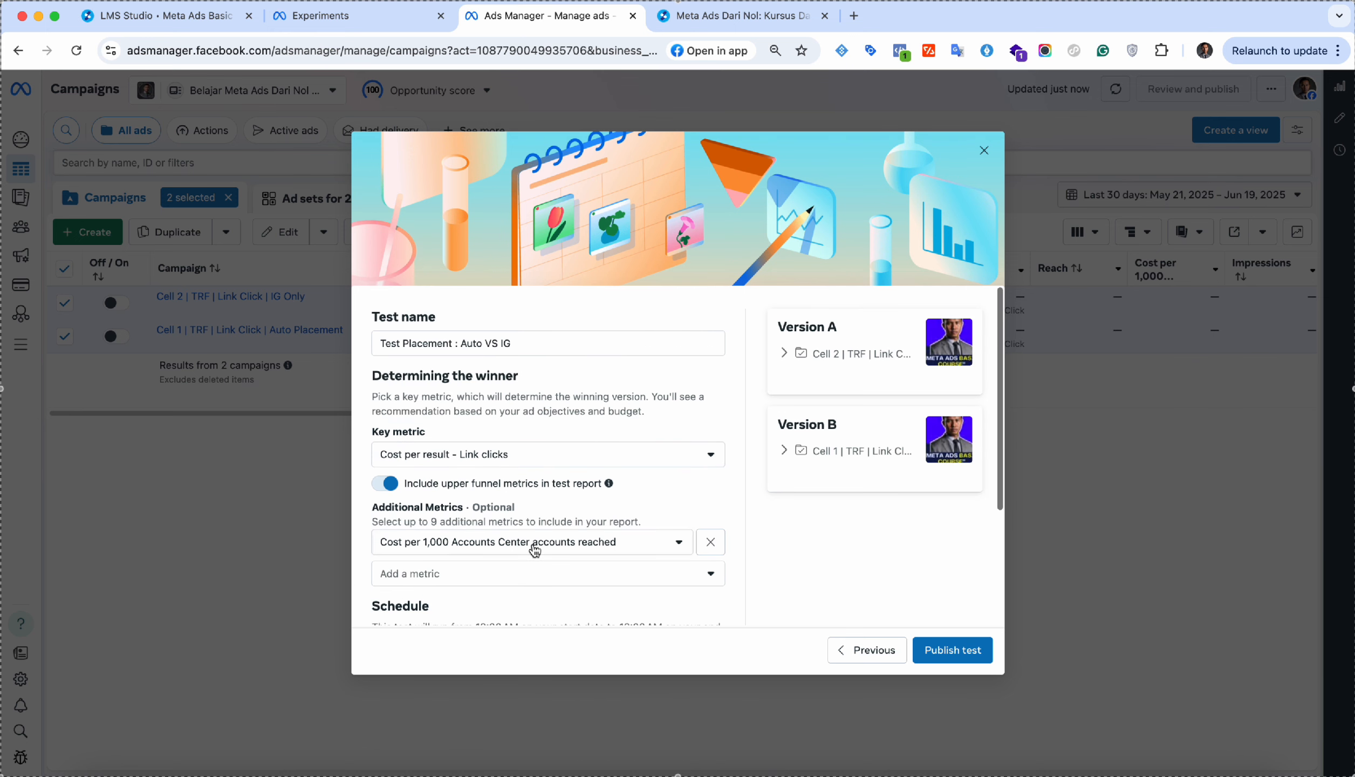
scroll(533, 543, "down", 5)
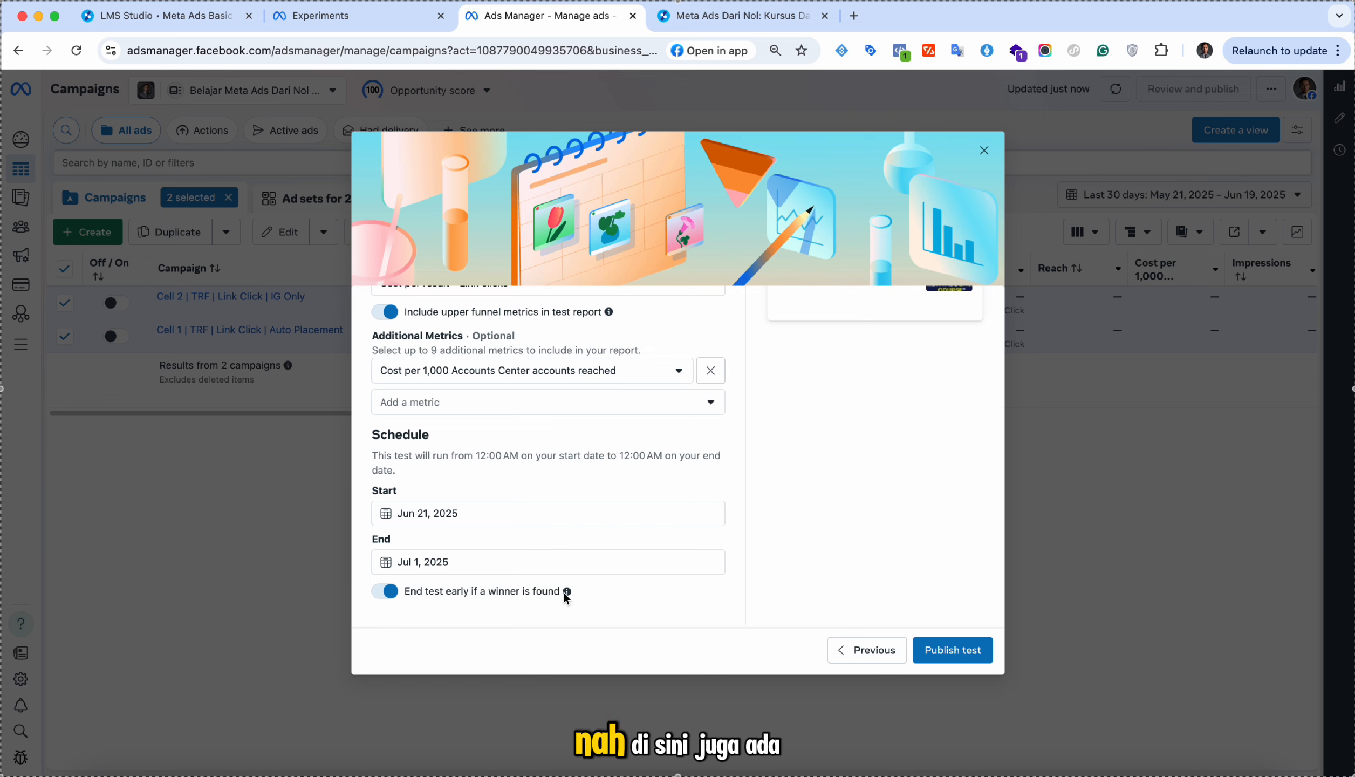
mouse_move(568, 591)
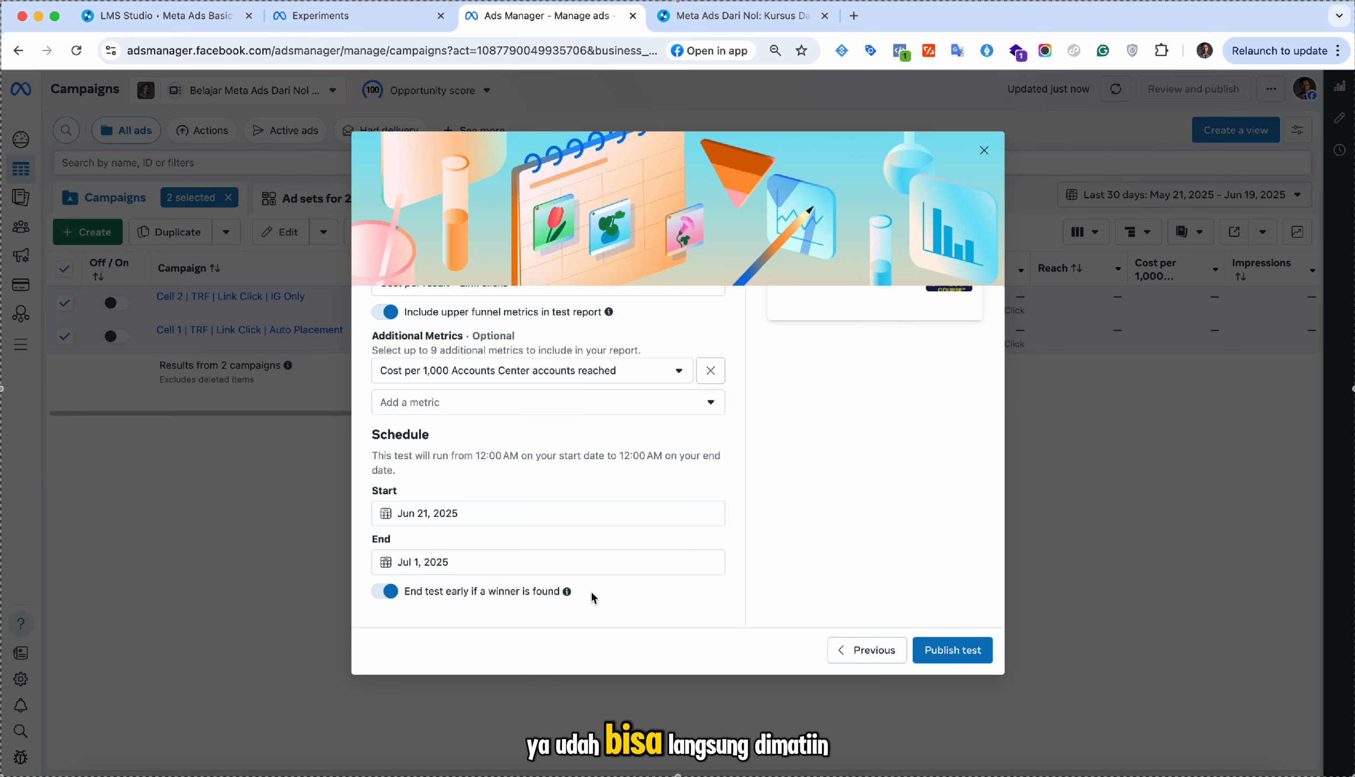
left_click(392, 596)
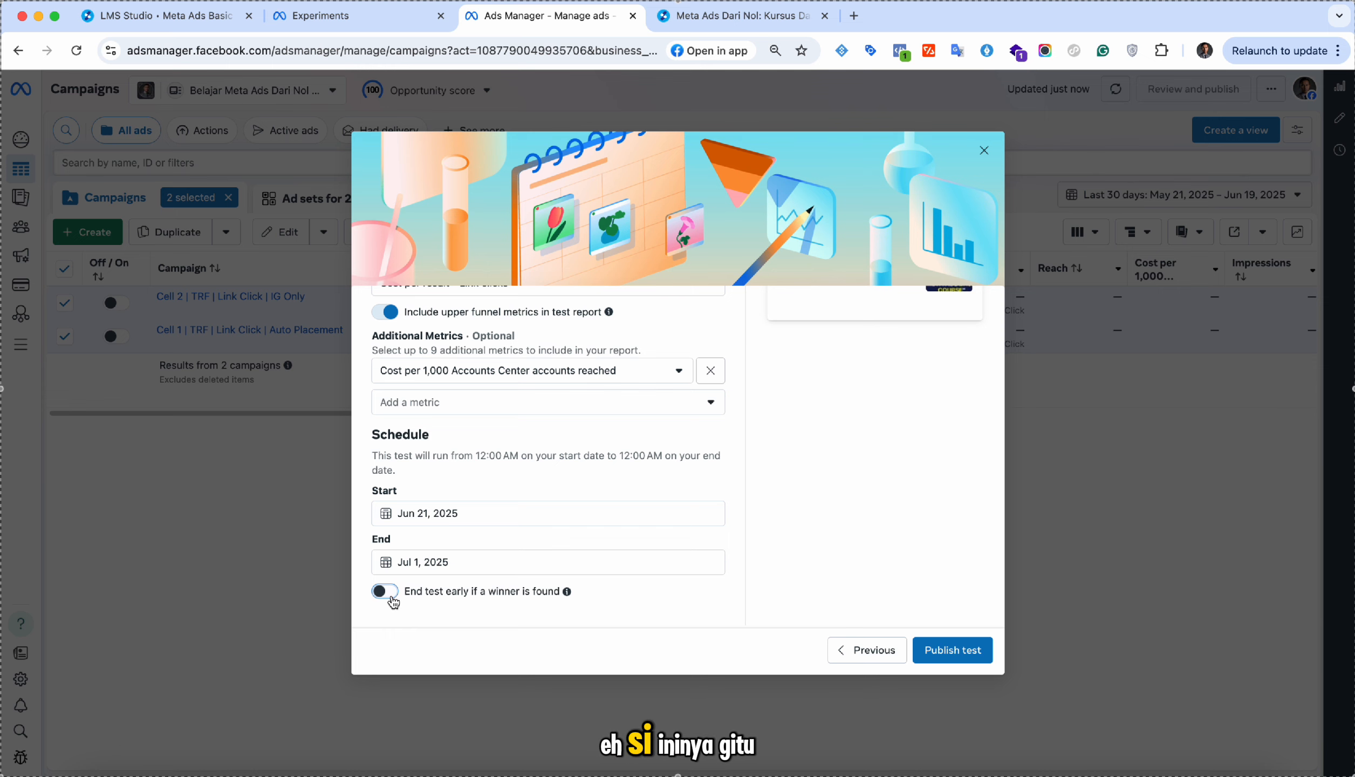
left_click(393, 596)
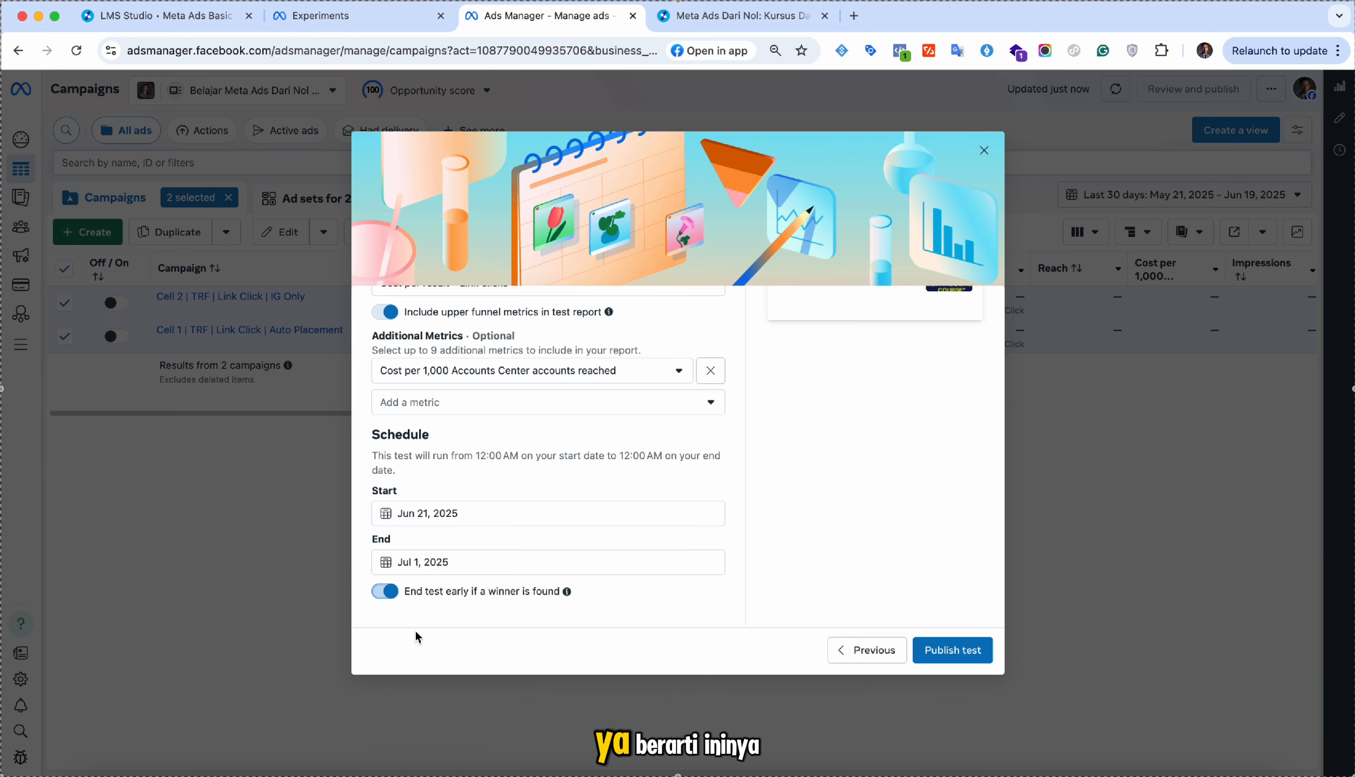
left_click(385, 591)
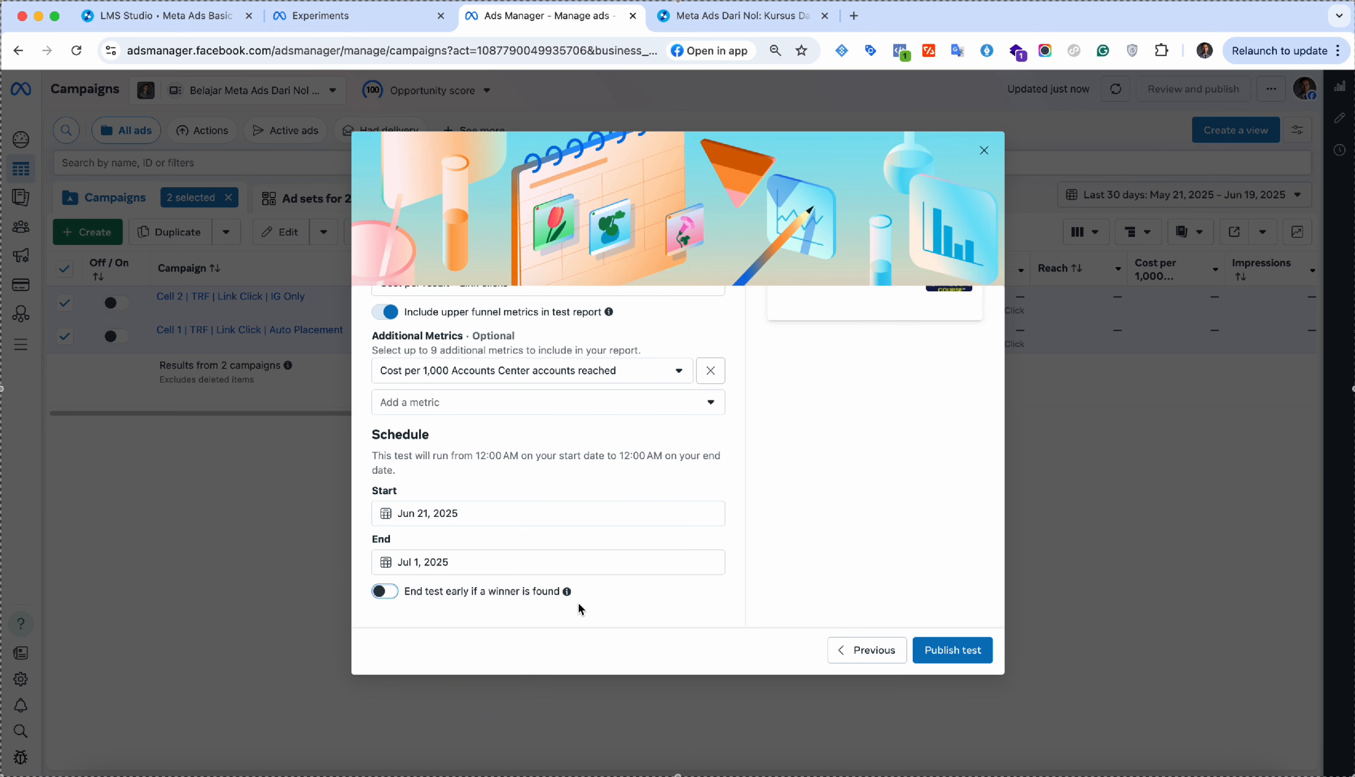
scroll(584, 464, "up", 5)
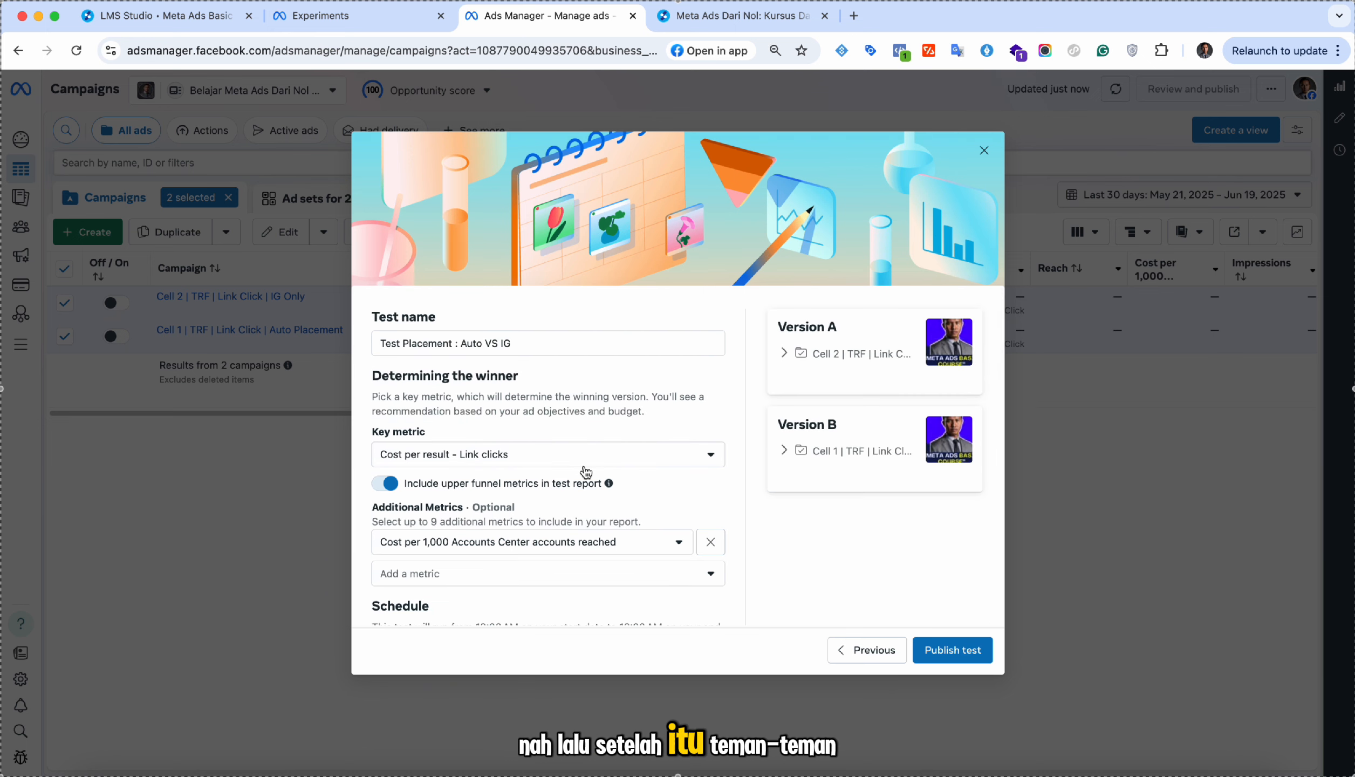
Step: Publish the A/B test with the configured metrics and schedule
scroll(585, 470, "down", 3)
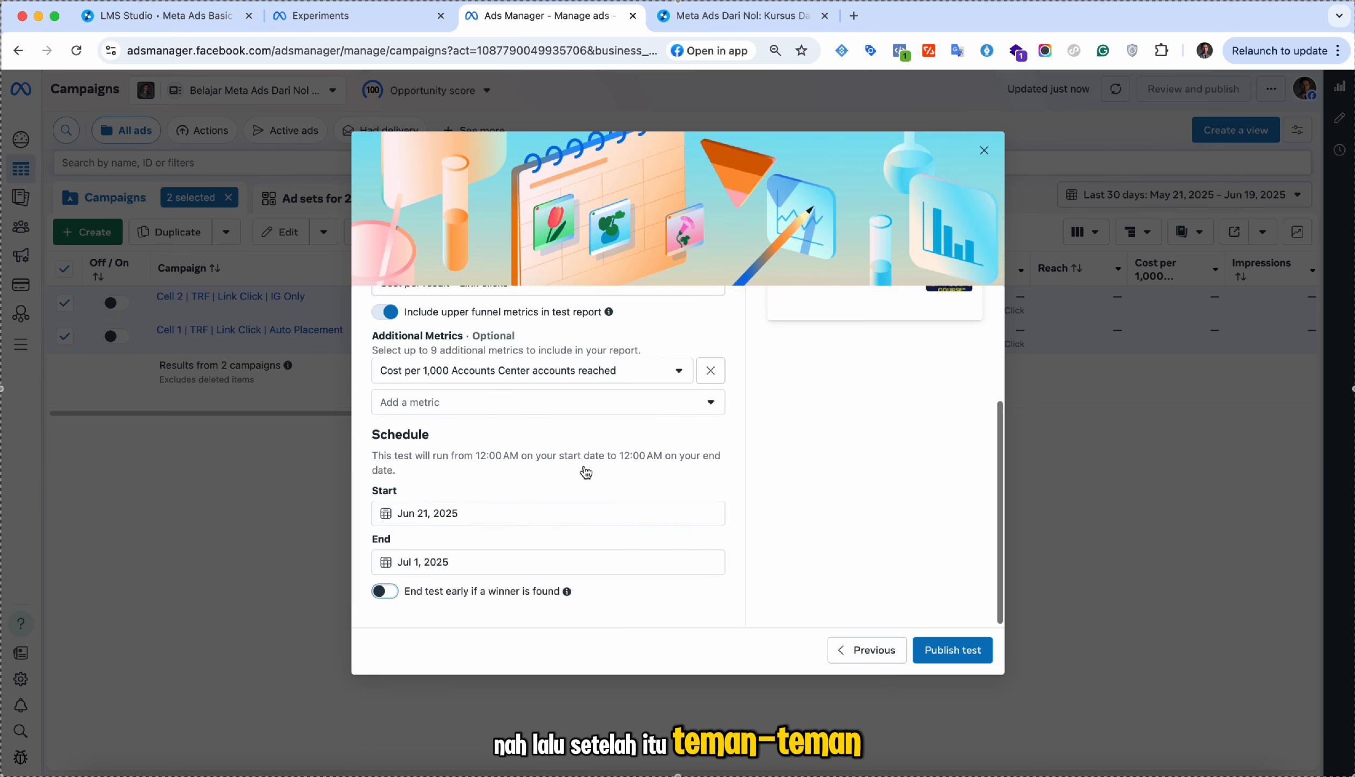
left_click(952, 659)
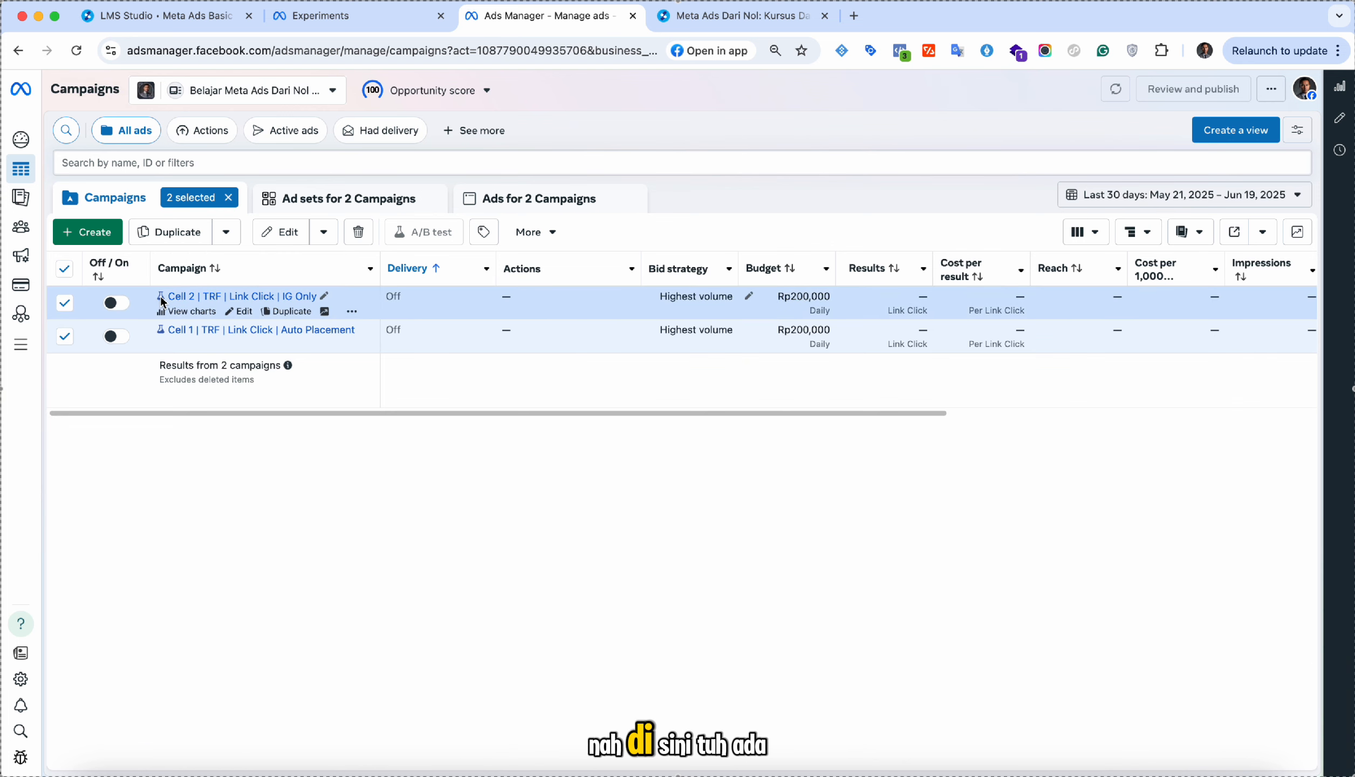
Step: Open the A/B test details from the IG Only campaign, review the test results section, and return to the campaign list
mouse_move(161, 300)
key("super+equal")
key("super+equal")
key("super+equal")
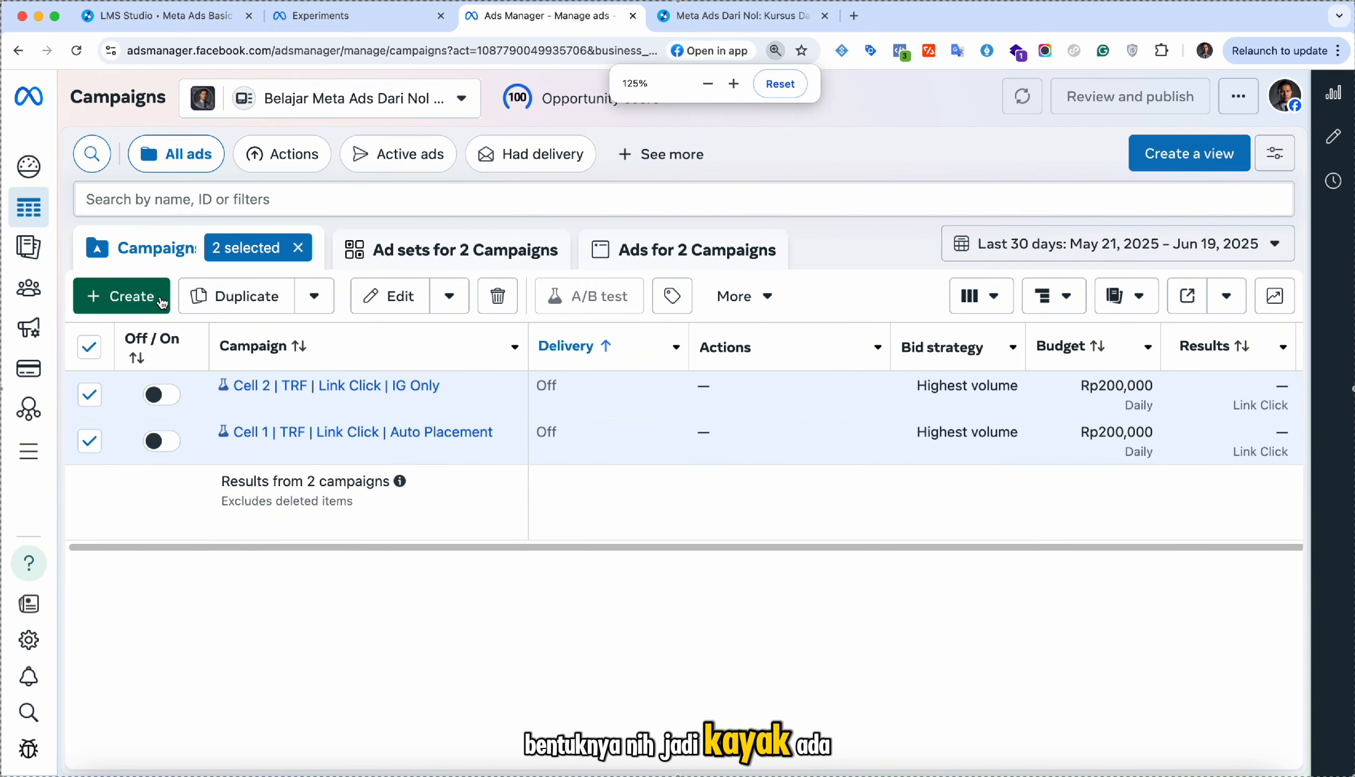
left_click(261, 626)
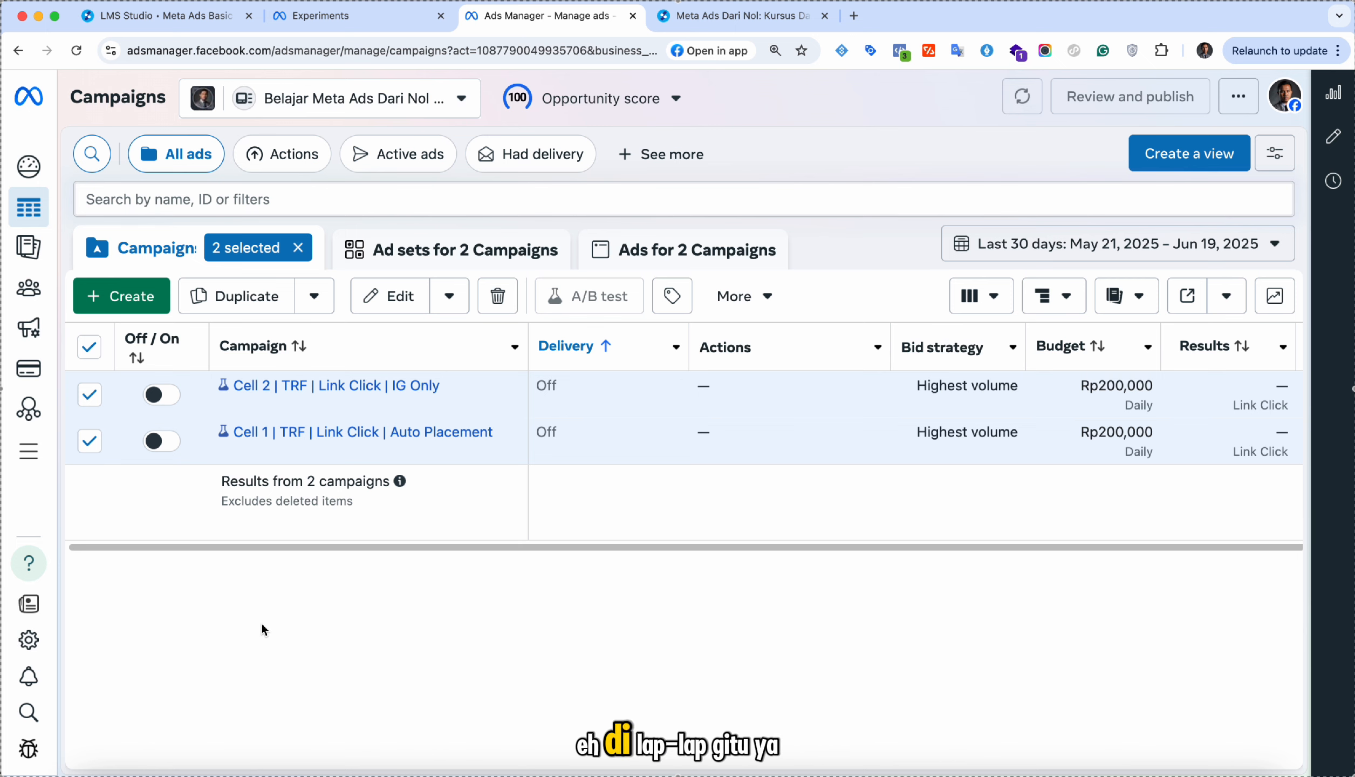
mouse_move(224, 391)
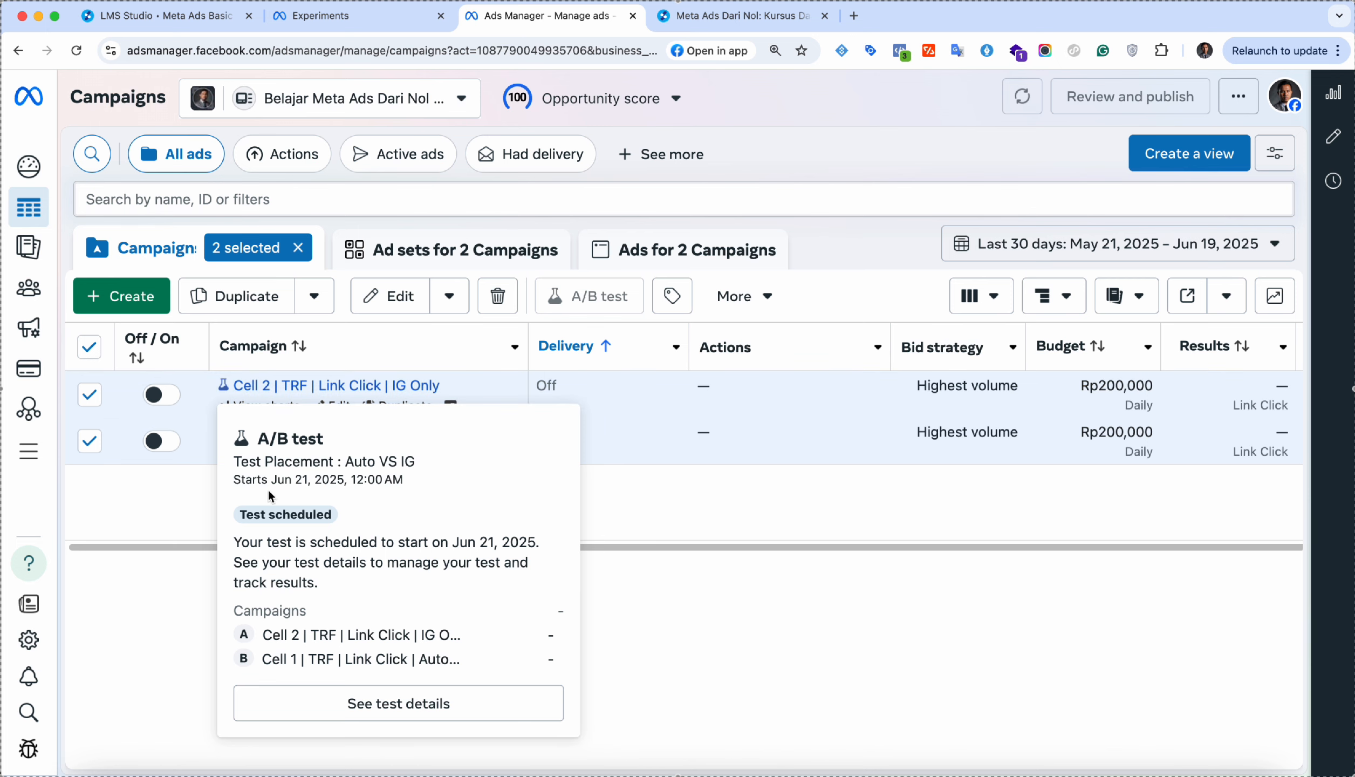
left_click(412, 715)
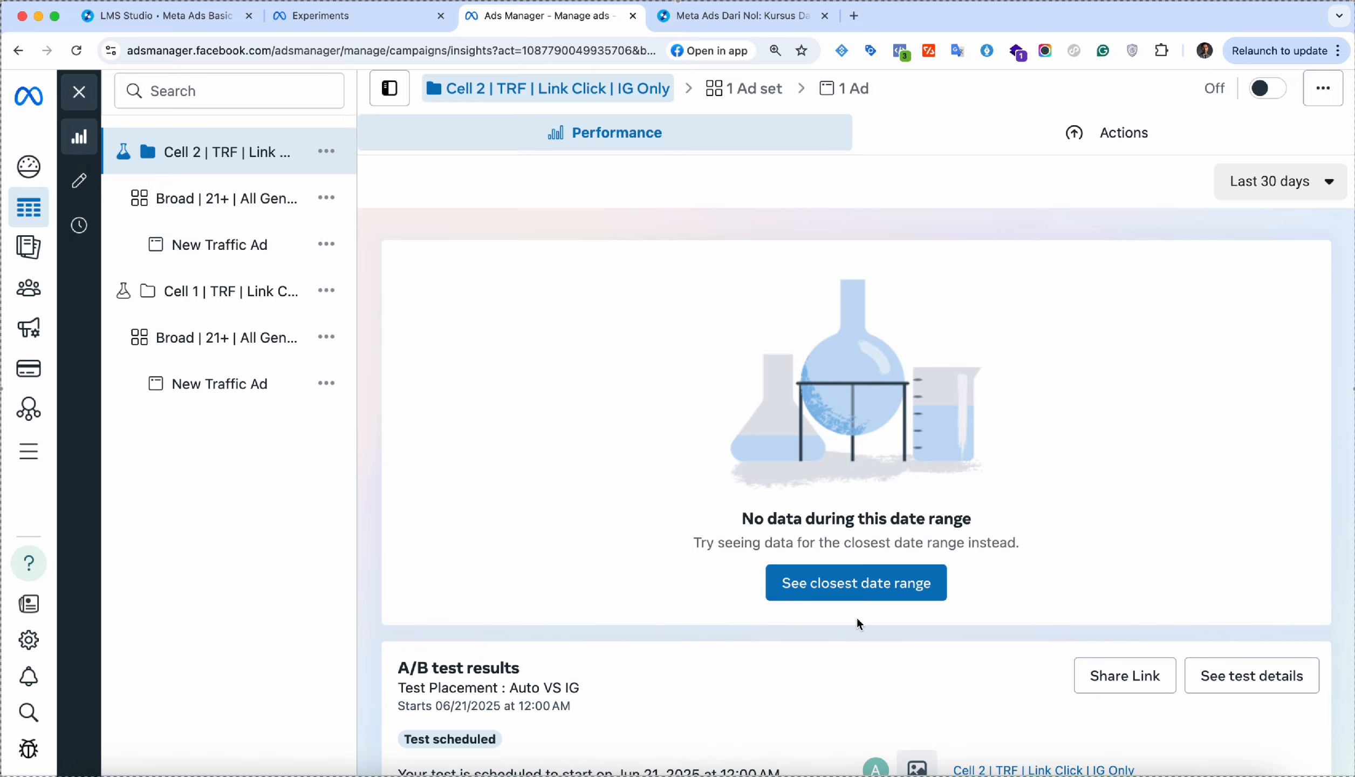
scroll(857, 615, "down", 2)
scroll(857, 615, "down", 2)
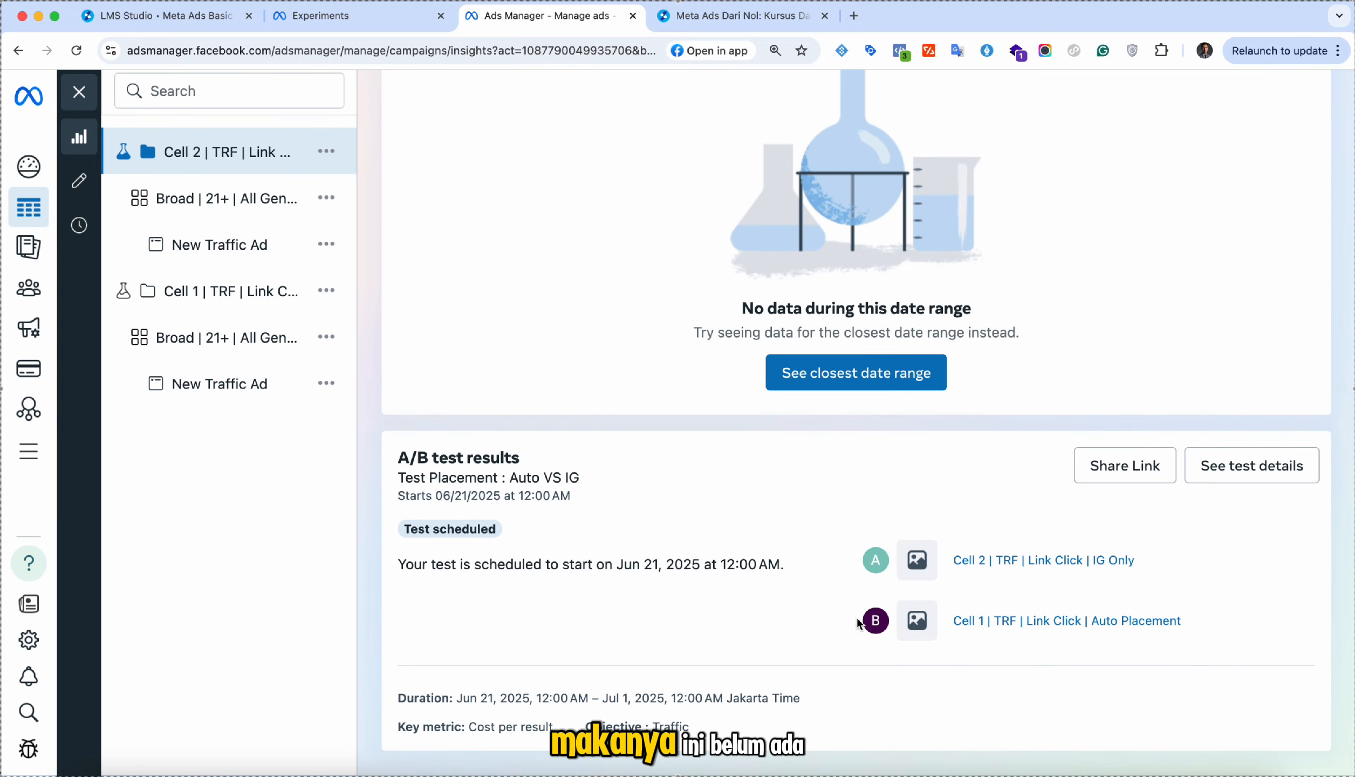
left_click(79, 91)
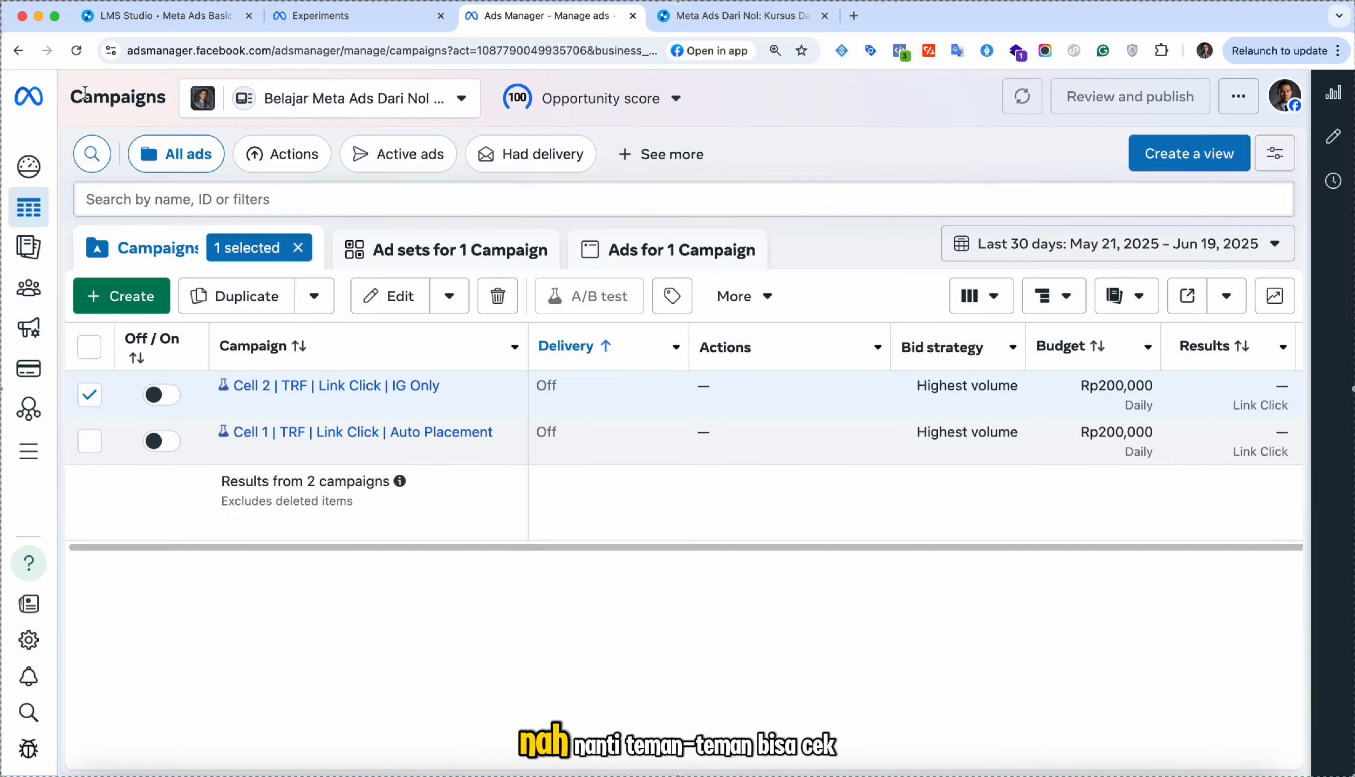
Step: Deselect the IG Only campaign and examine the reach, impressions, CPM and link click columns for both campaigns
left_click(89, 395)
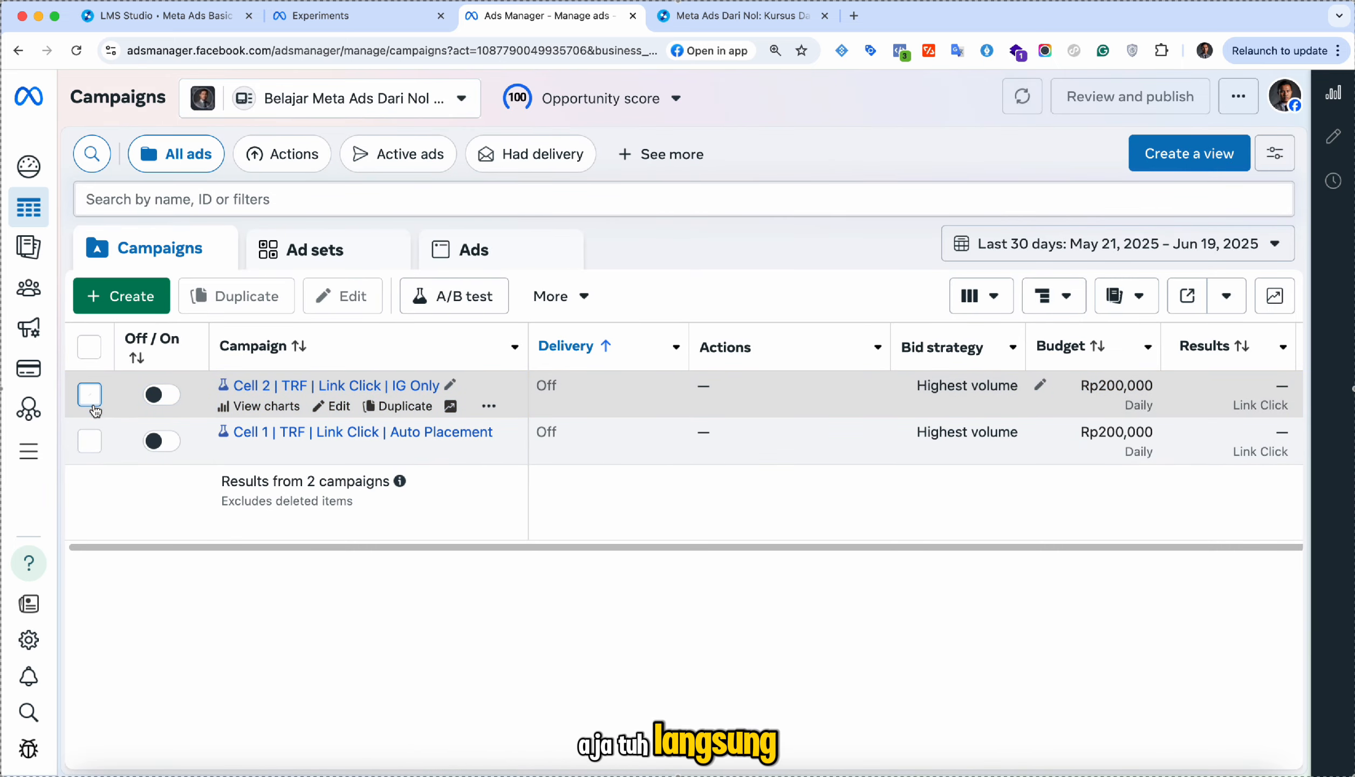
scroll(1042, 431, "right", 15)
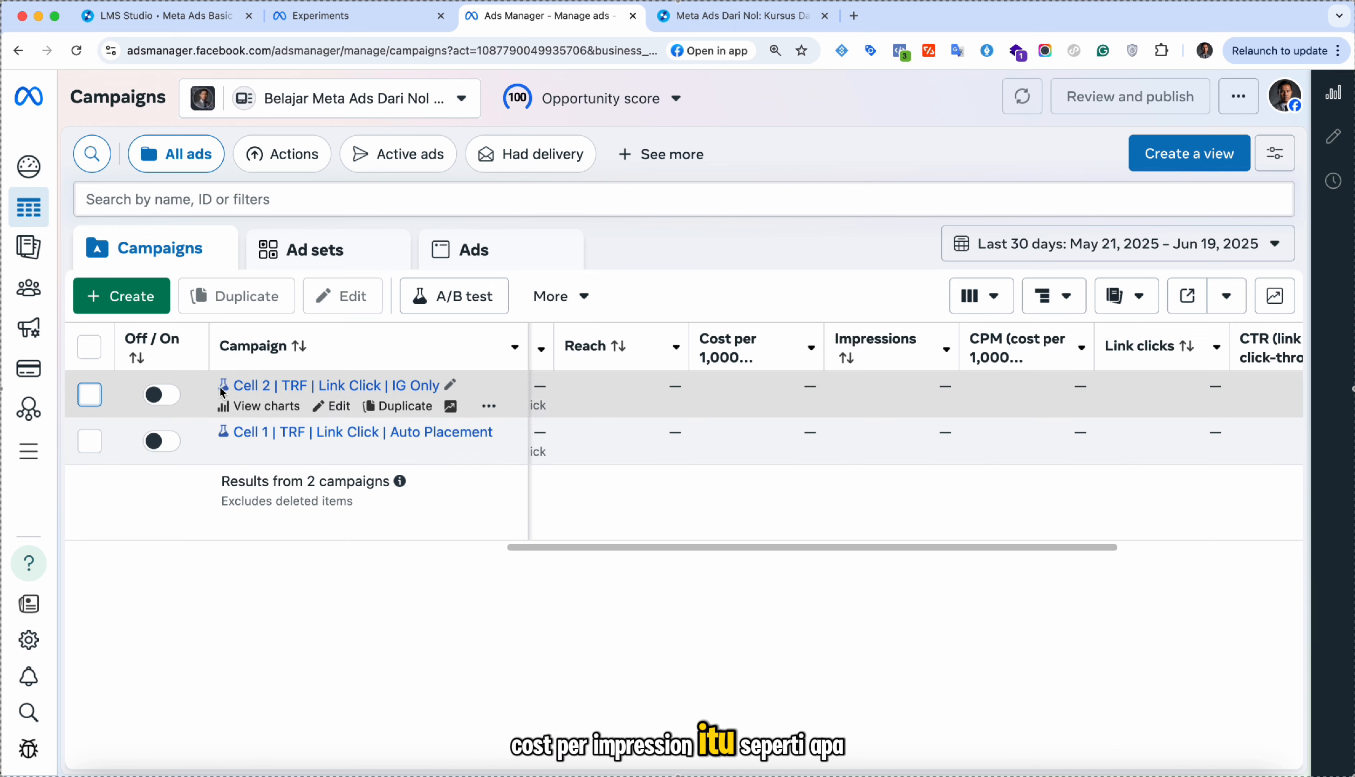
mouse_move(222, 389)
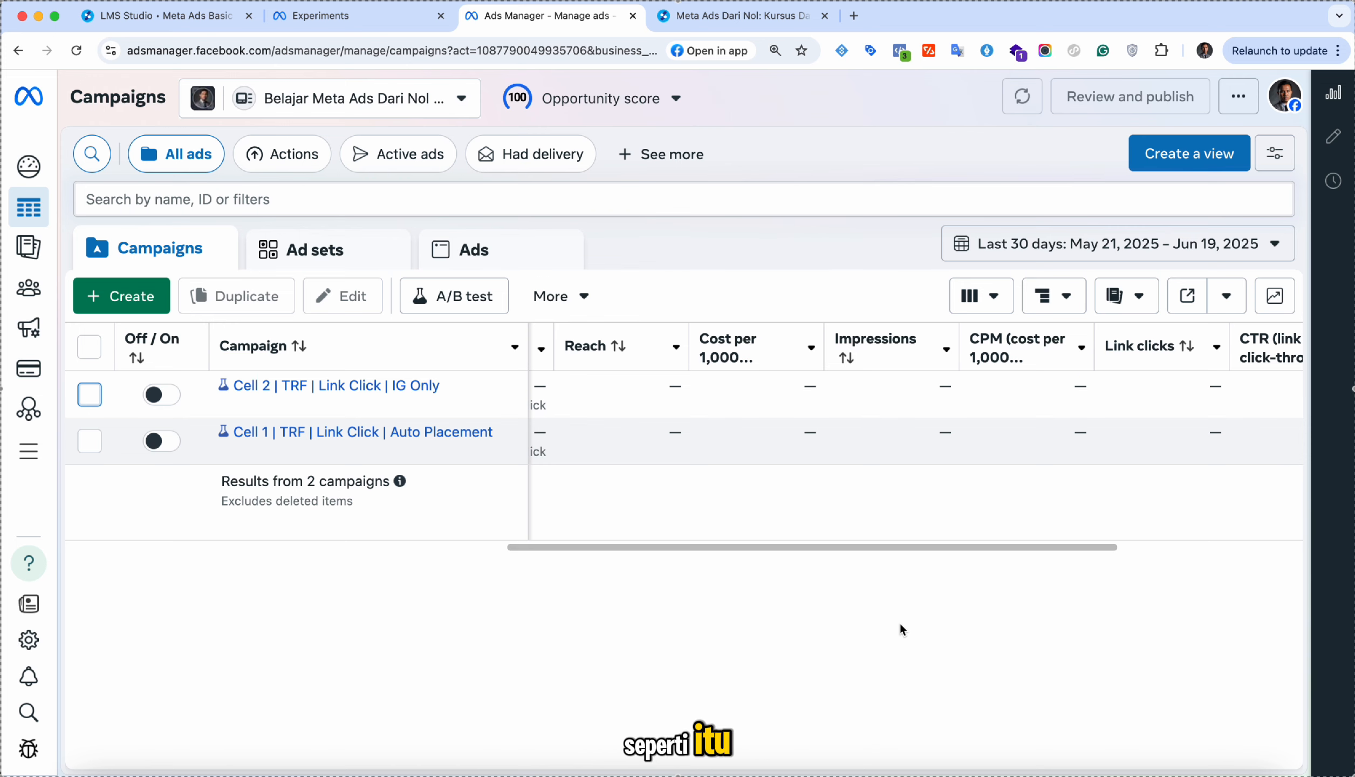
Step: Switch to the Experiments page, reload it, and display the test results list
left_click(351, 16)
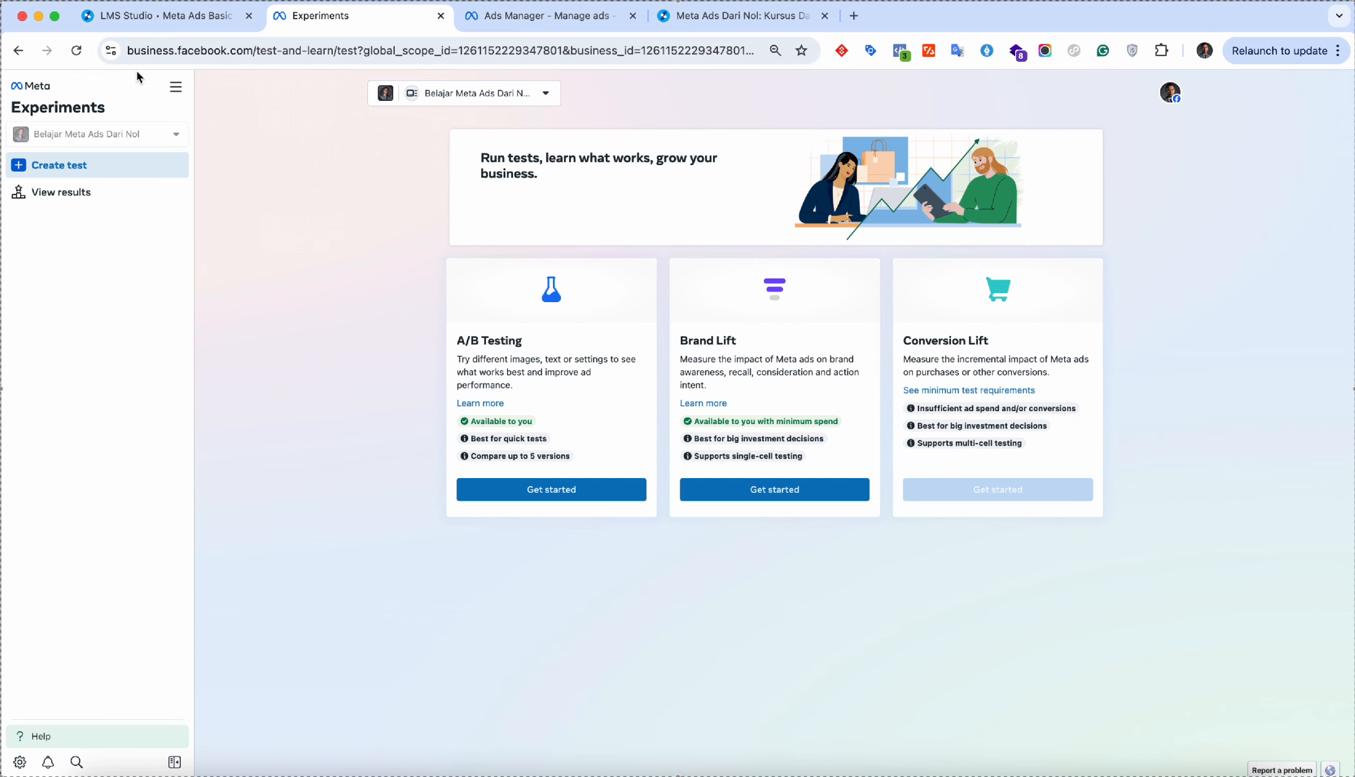
left_click(78, 51)
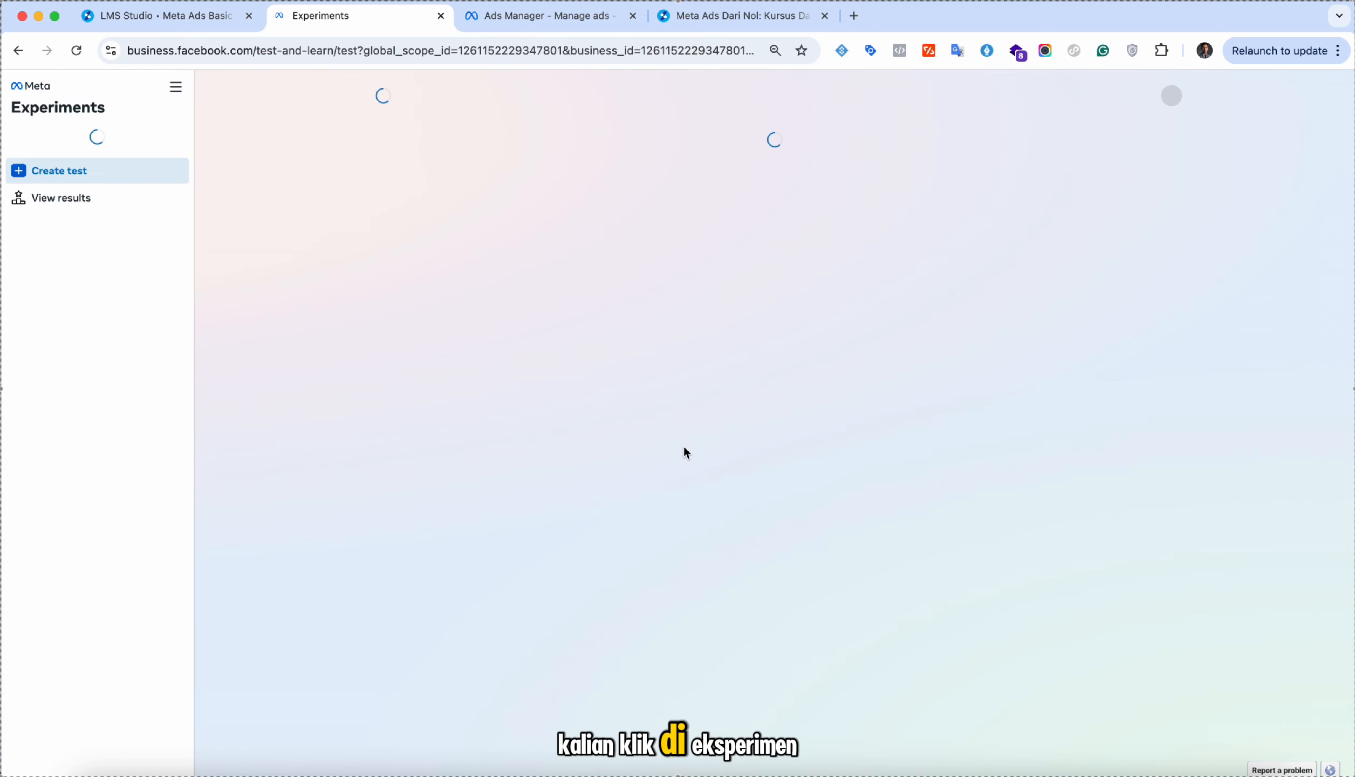
left_click(111, 196)
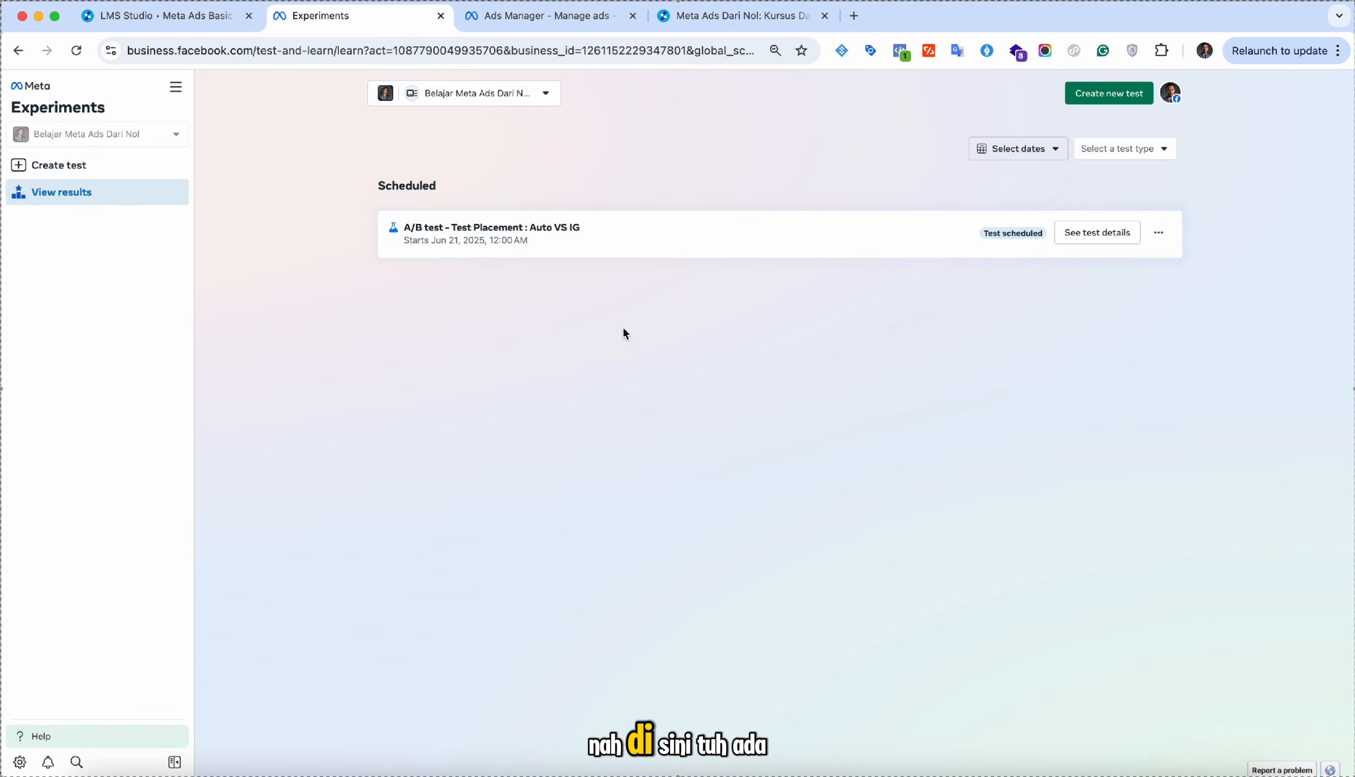
Step: In Ads Manager, filter the campaigns by names containing "cell" and remove the filter again
left_click(539, 15)
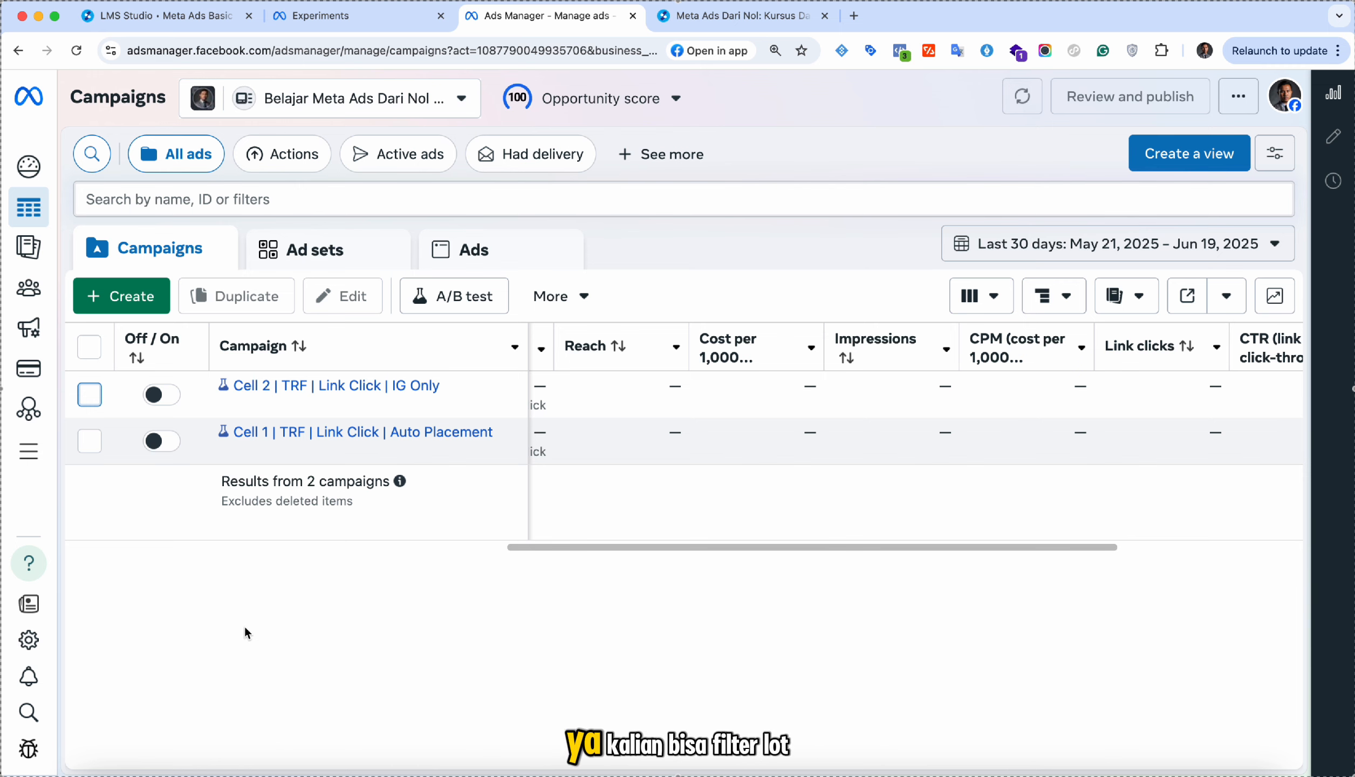
left_click(262, 204)
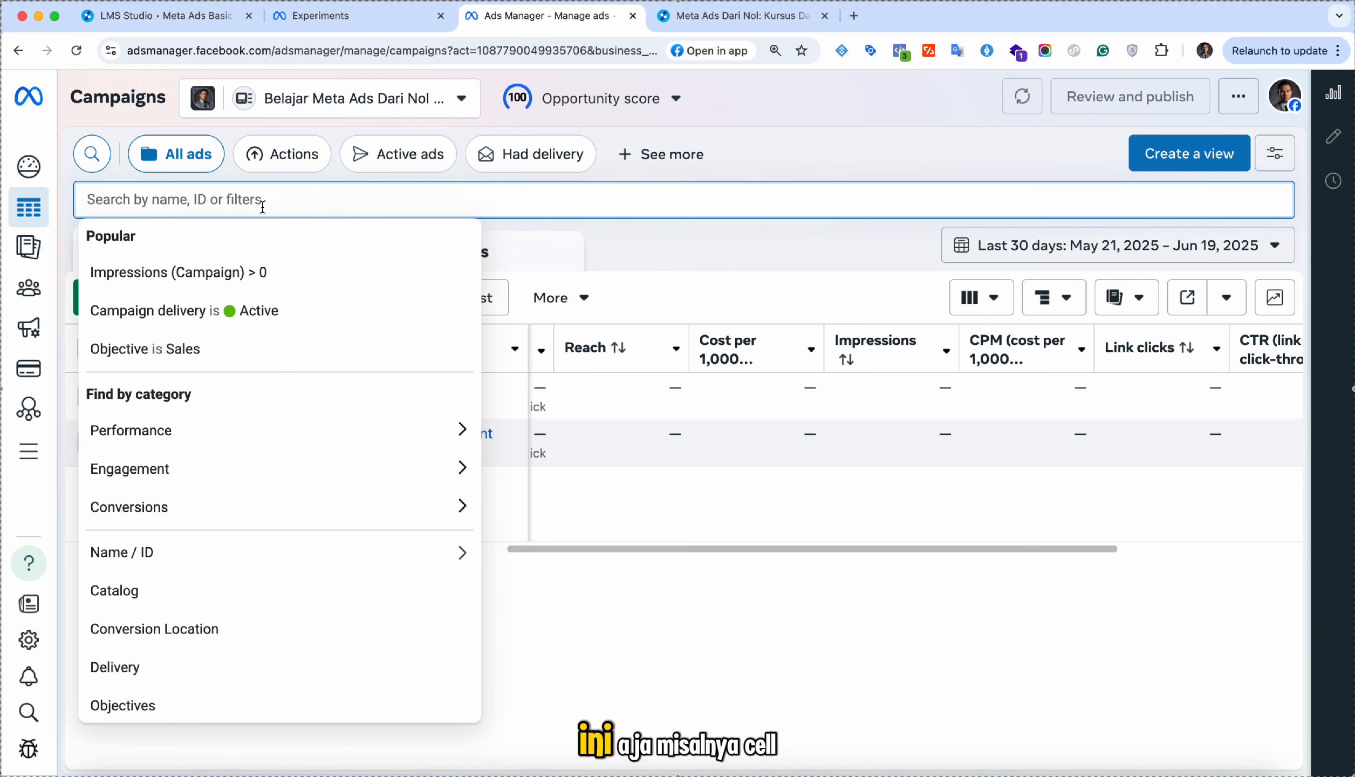
type("cell")
left_click(333, 268)
left_click(322, 548)
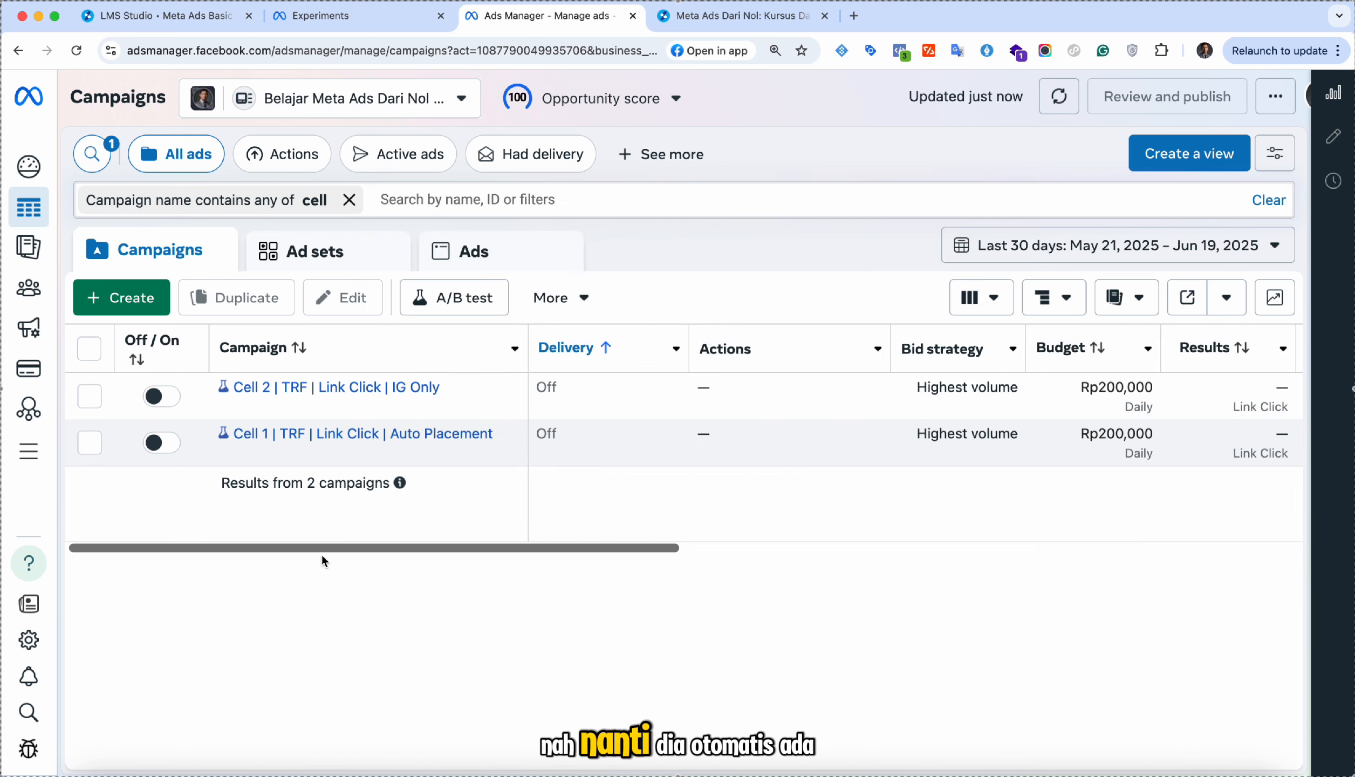
left_click(349, 200)
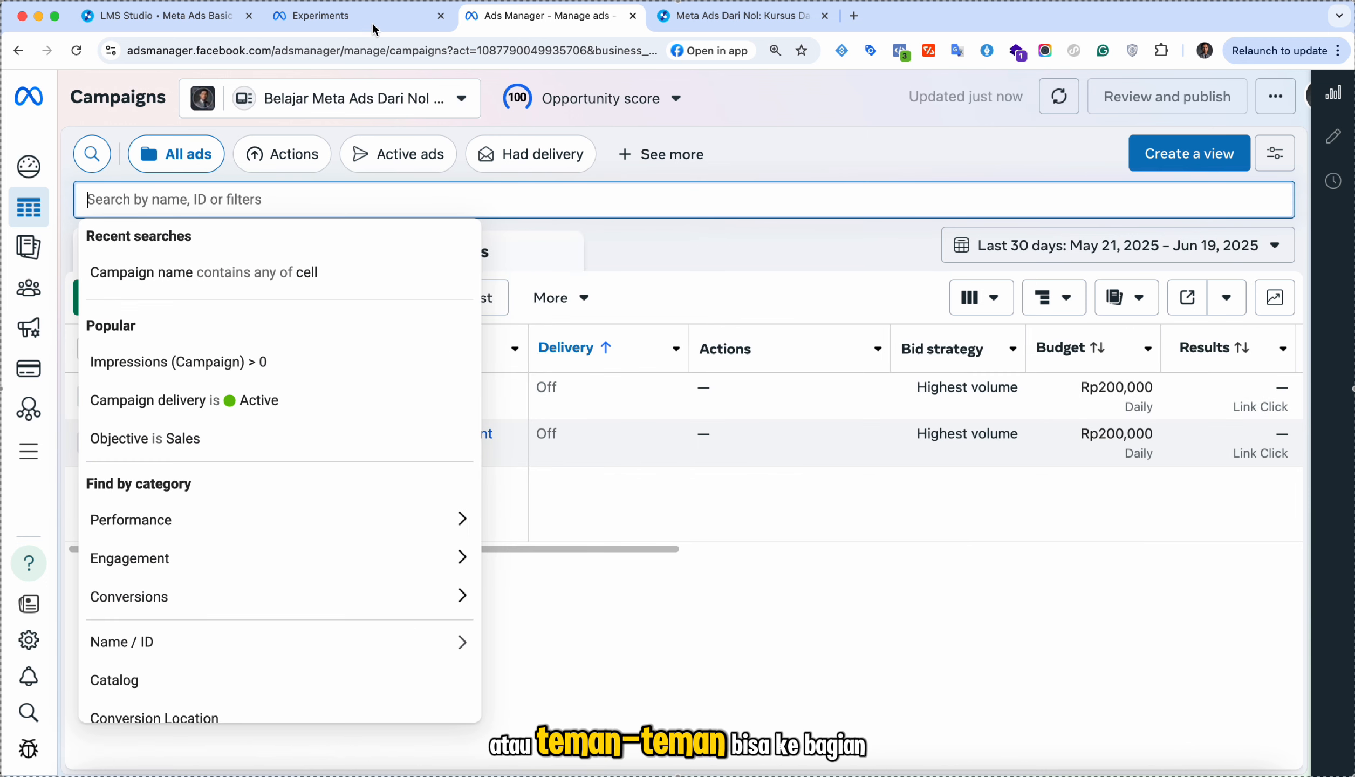
Step: In Experiments, open the details of "Test Placement : Auto VS IG", read its name and schedule, and return to the list
left_click(373, 24)
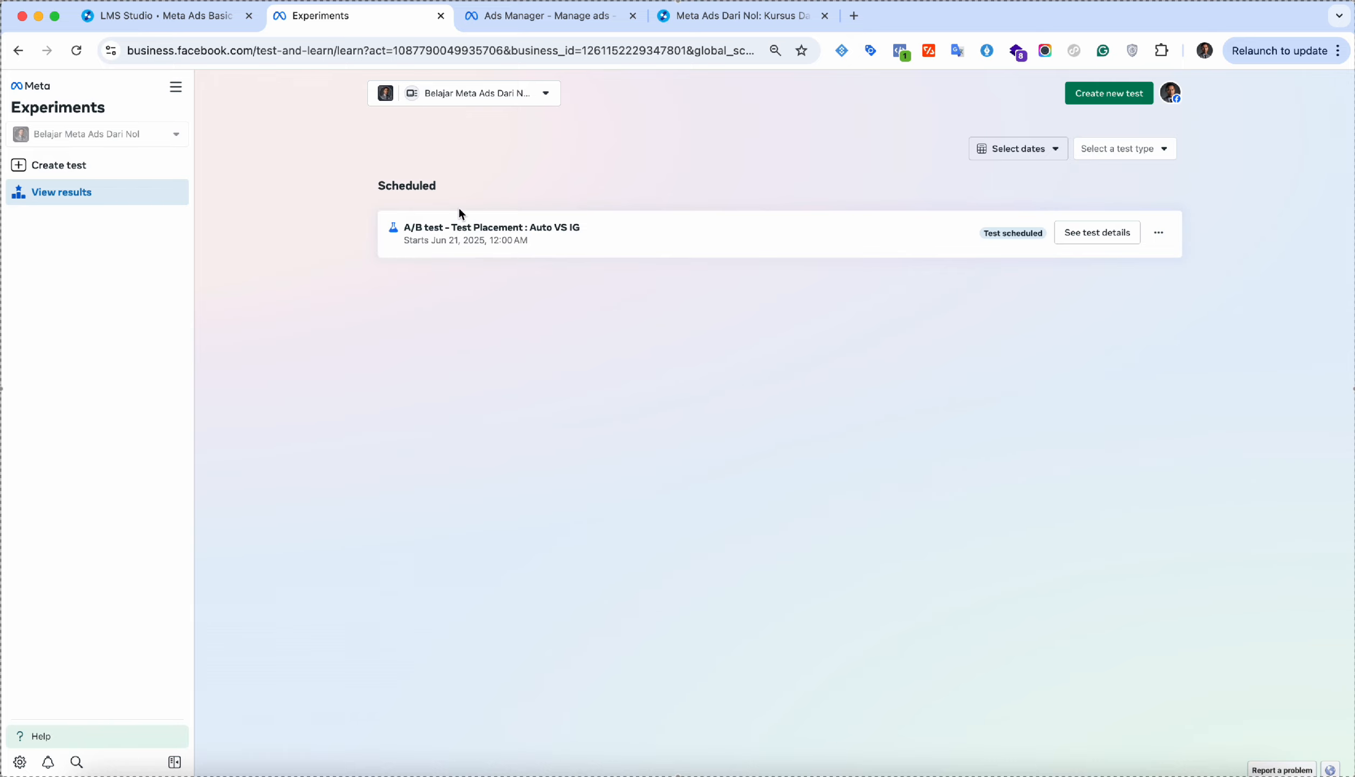
left_click(1122, 230)
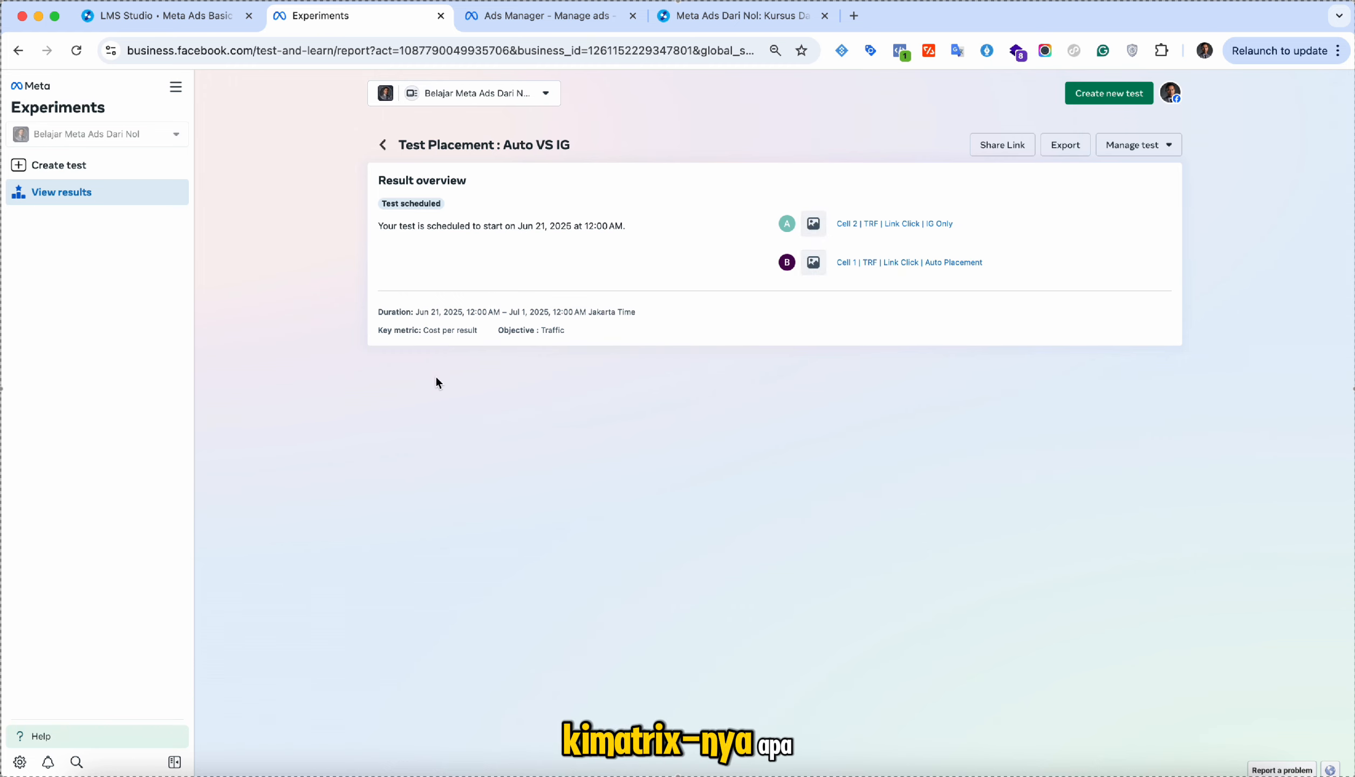
left_click_drag(406, 144, 573, 143)
left_click(573, 143)
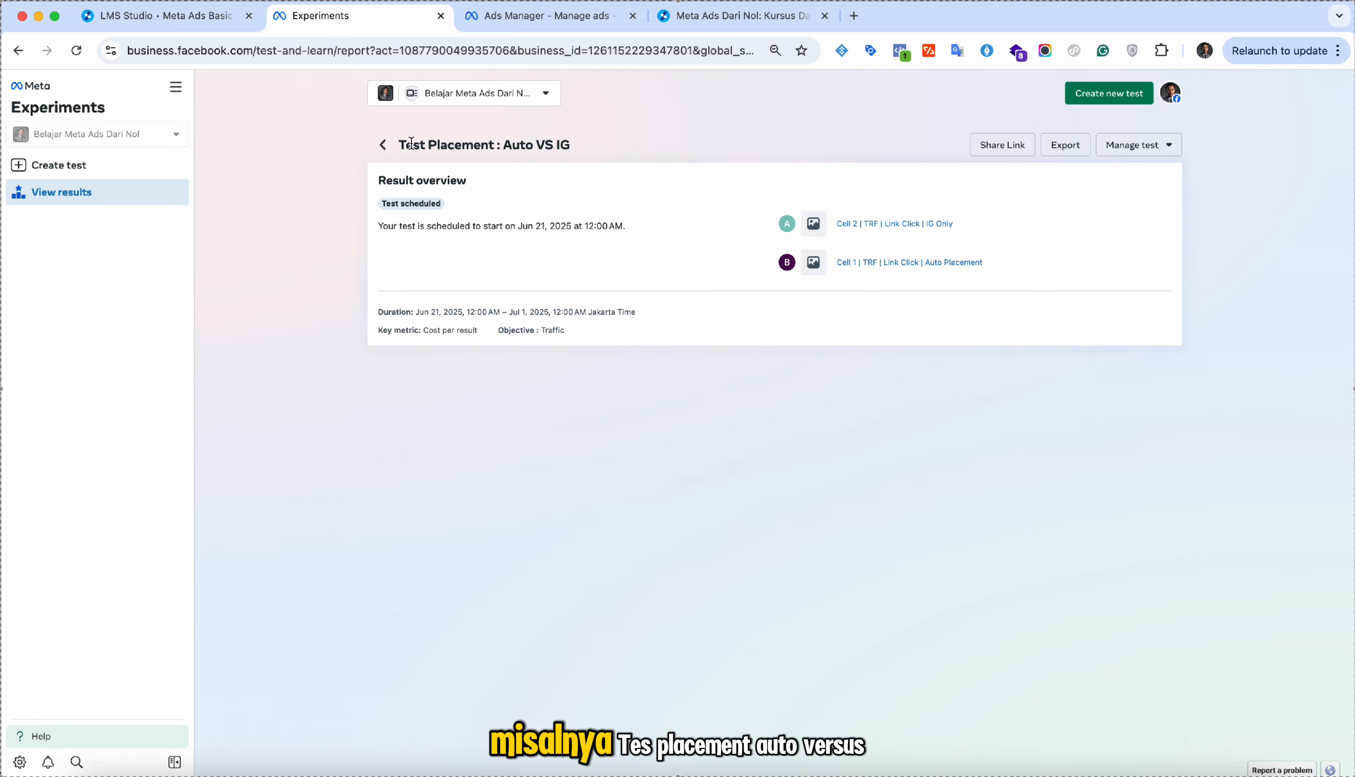
left_click_drag(402, 145, 602, 143)
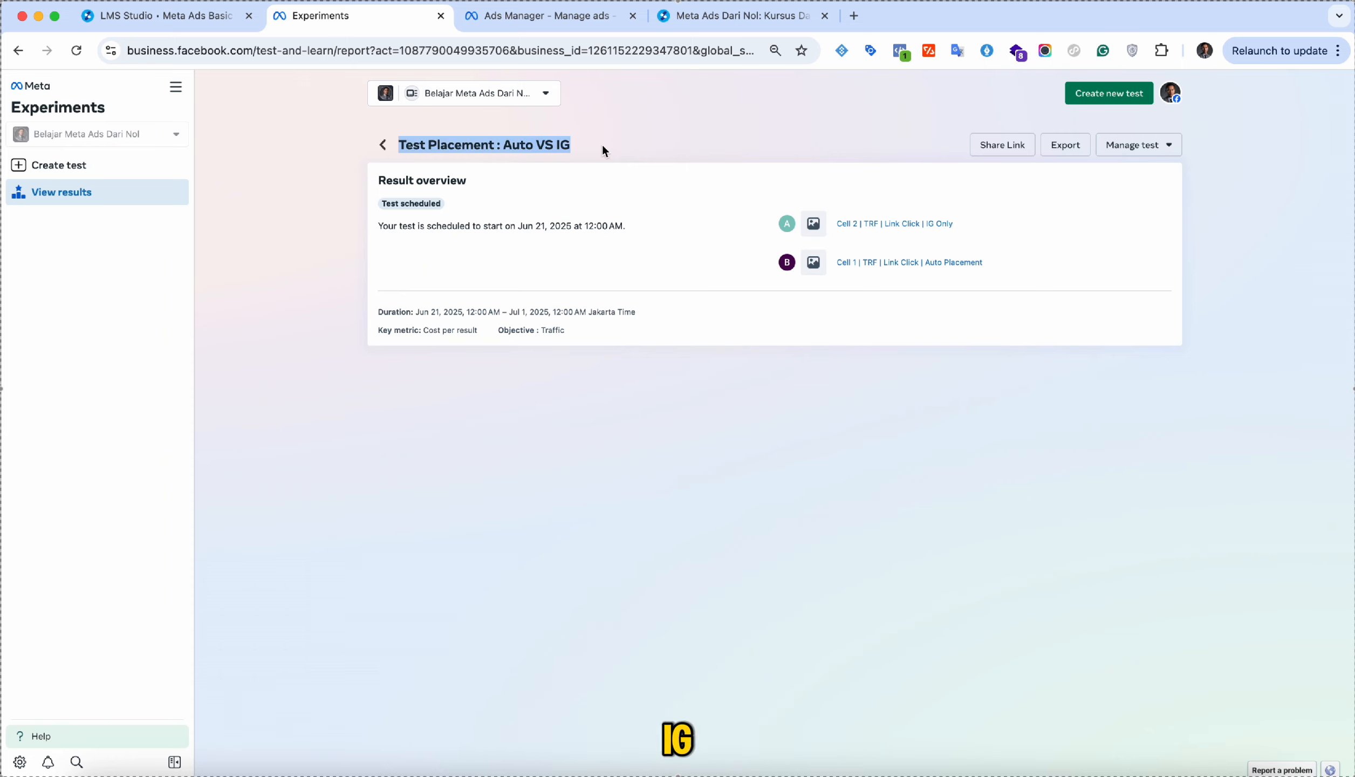
left_click(602, 142)
left_click_drag(513, 227, 733, 233)
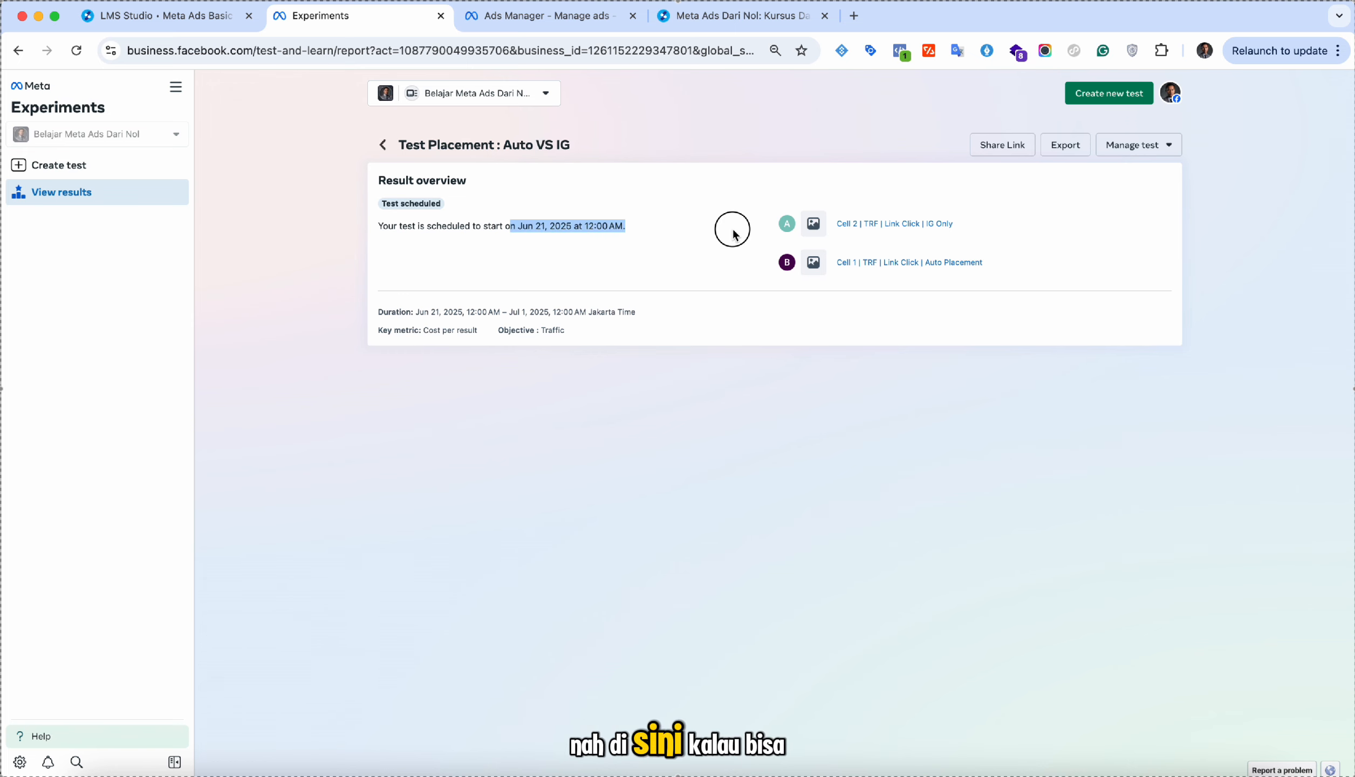
left_click(733, 233)
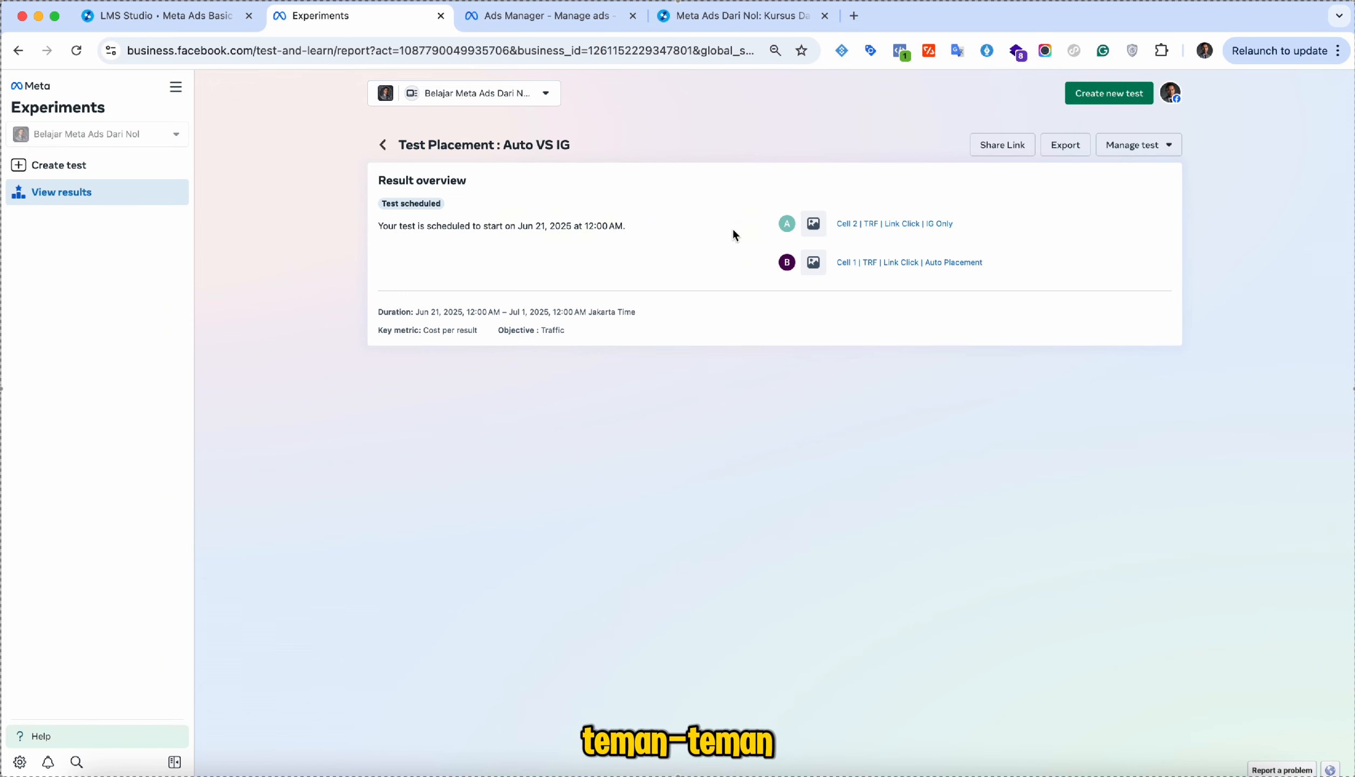
left_click(384, 146)
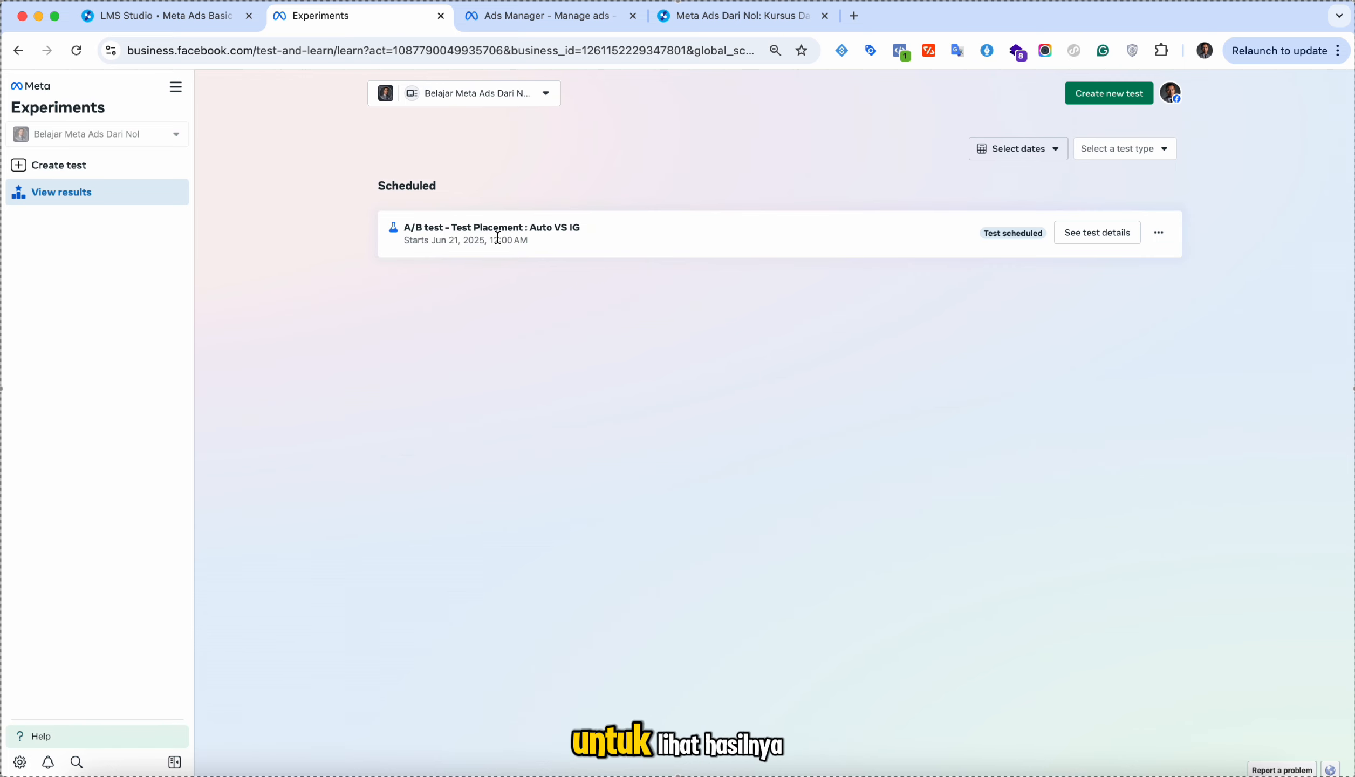
Step: Check which actions the scheduled test offers, reopen its result overview, and go back to the list
left_click(1165, 237)
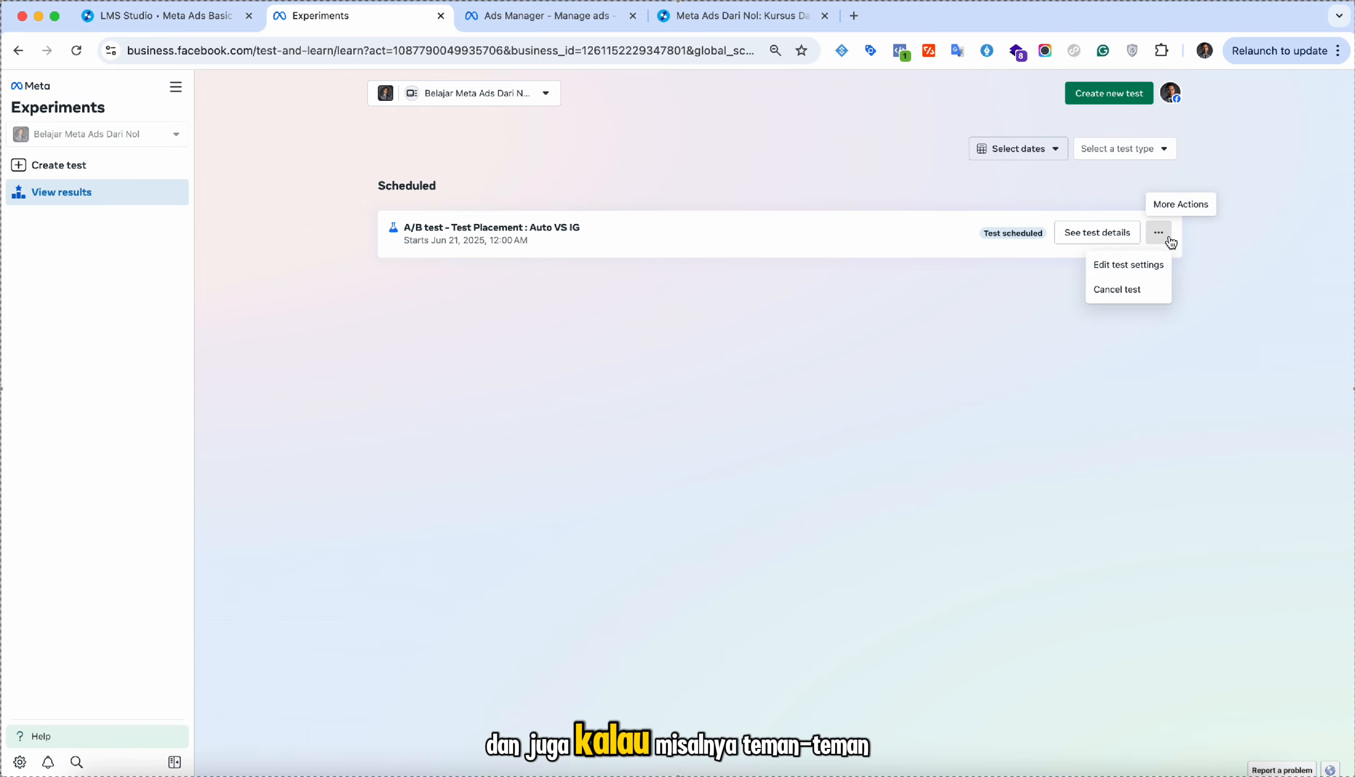
left_click(1167, 239)
left_click(1113, 238)
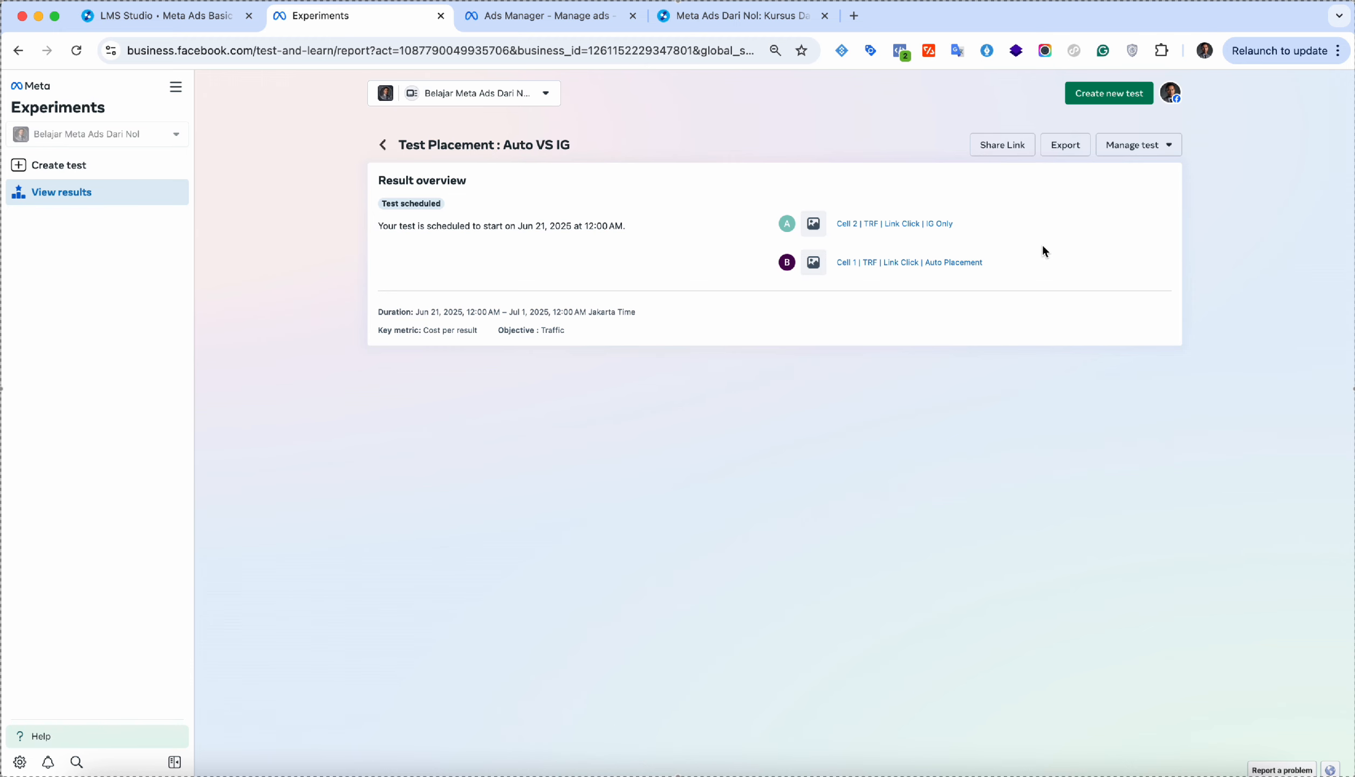
left_click(382, 145)
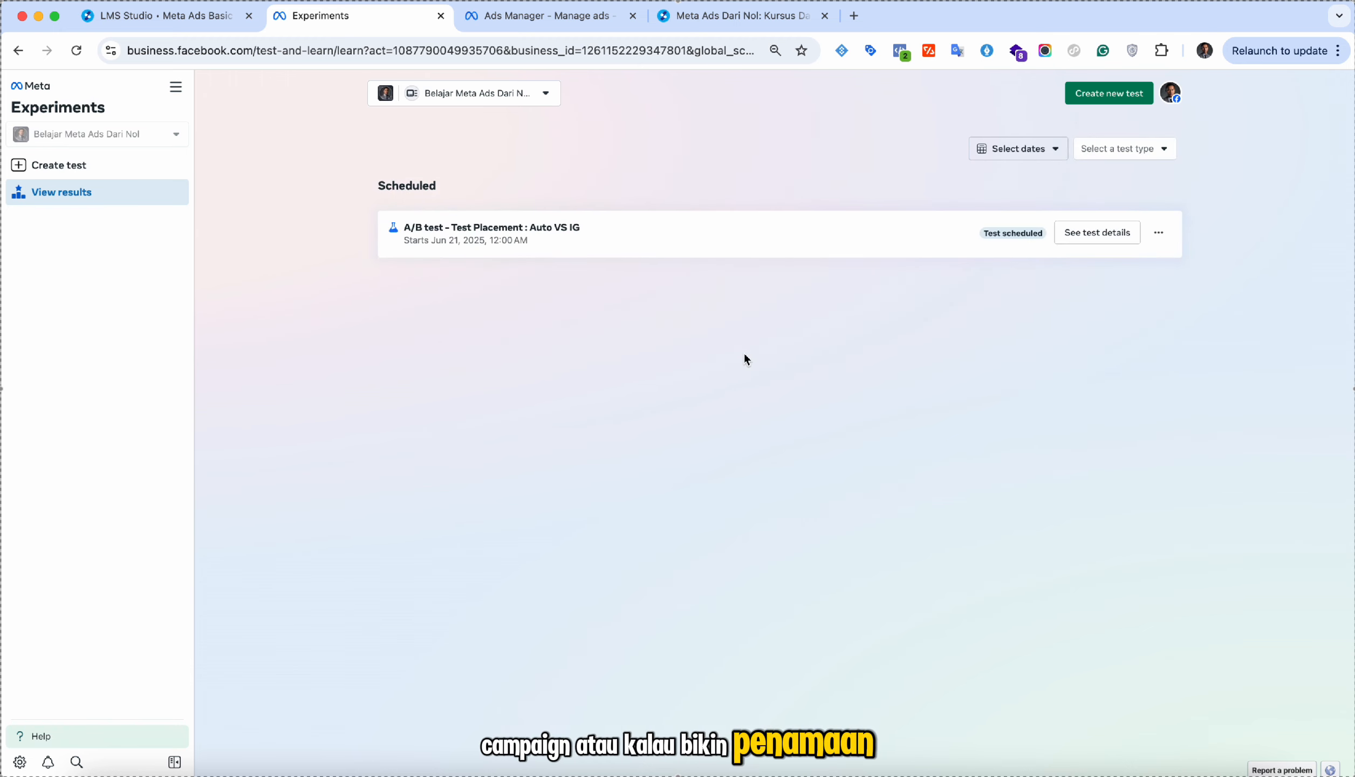
Step: Open the scheduled test's settings, inspect its name and dates, cancel without changes, and check the option to cancel the test
left_click(1159, 233)
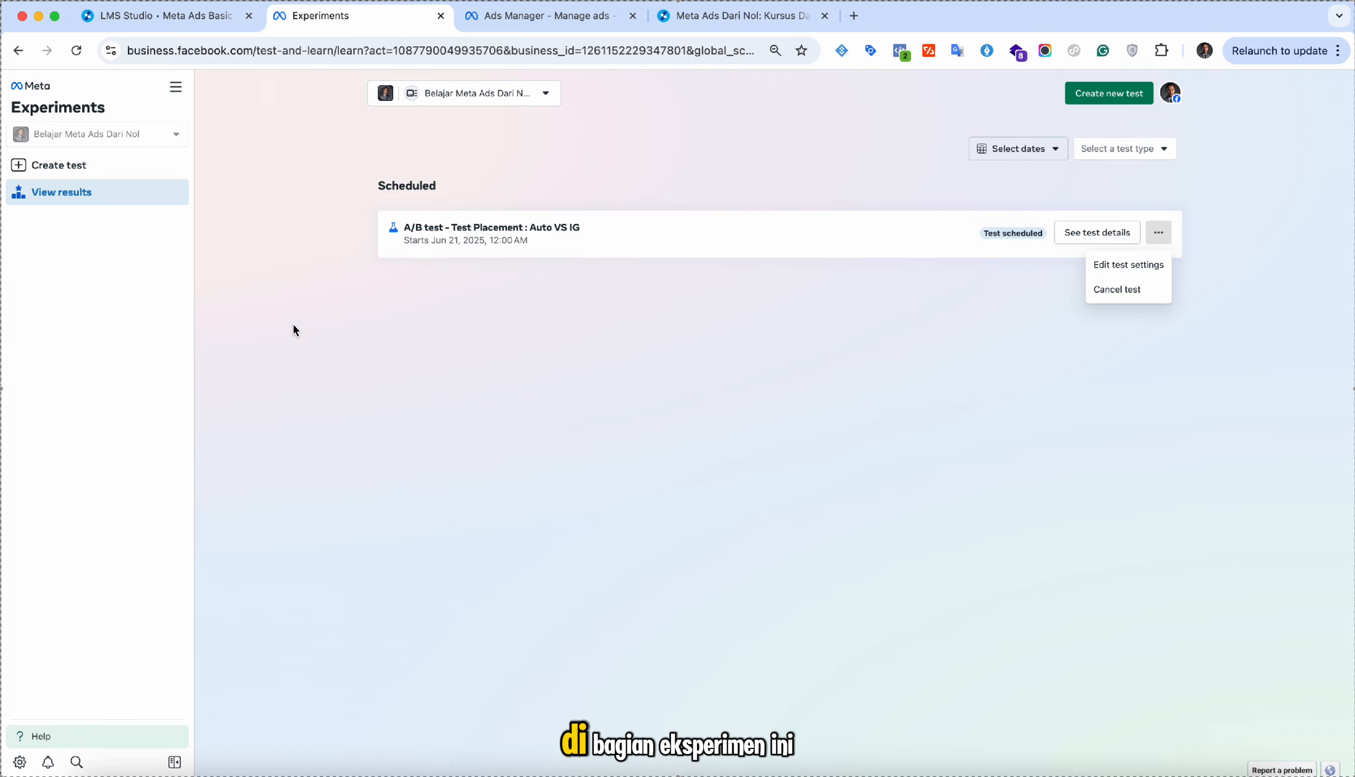
left_click(1121, 279)
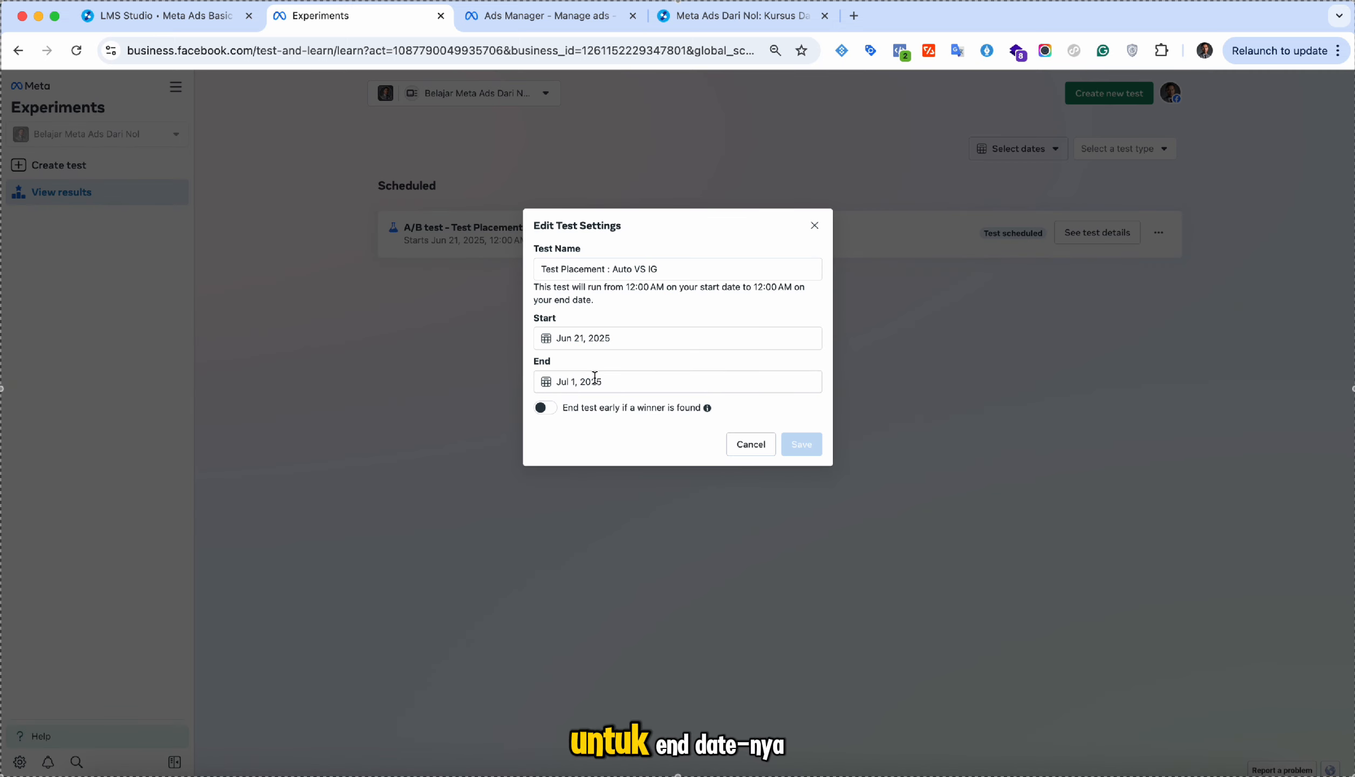
left_click(611, 269)
left_click_drag(612, 269, 720, 283)
left_click(720, 283)
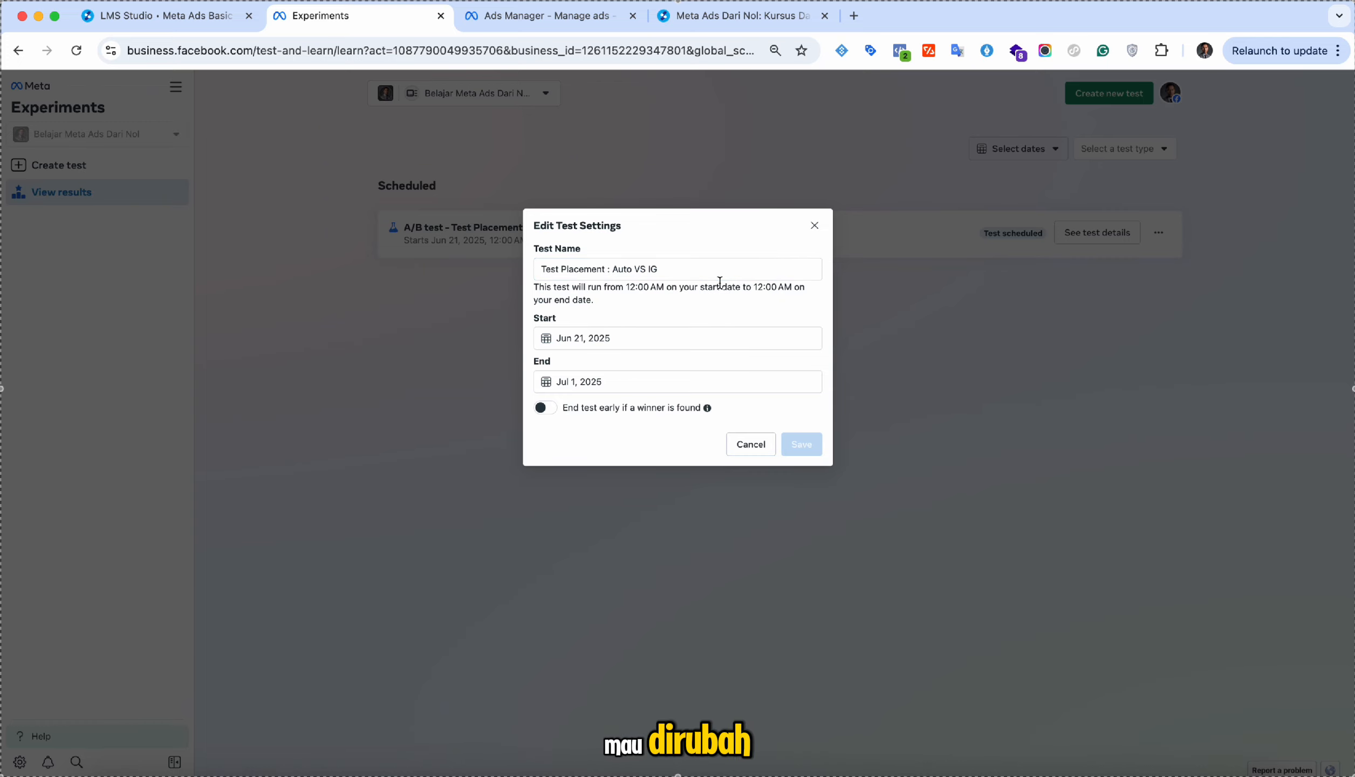
left_click(751, 444)
left_click(1160, 232)
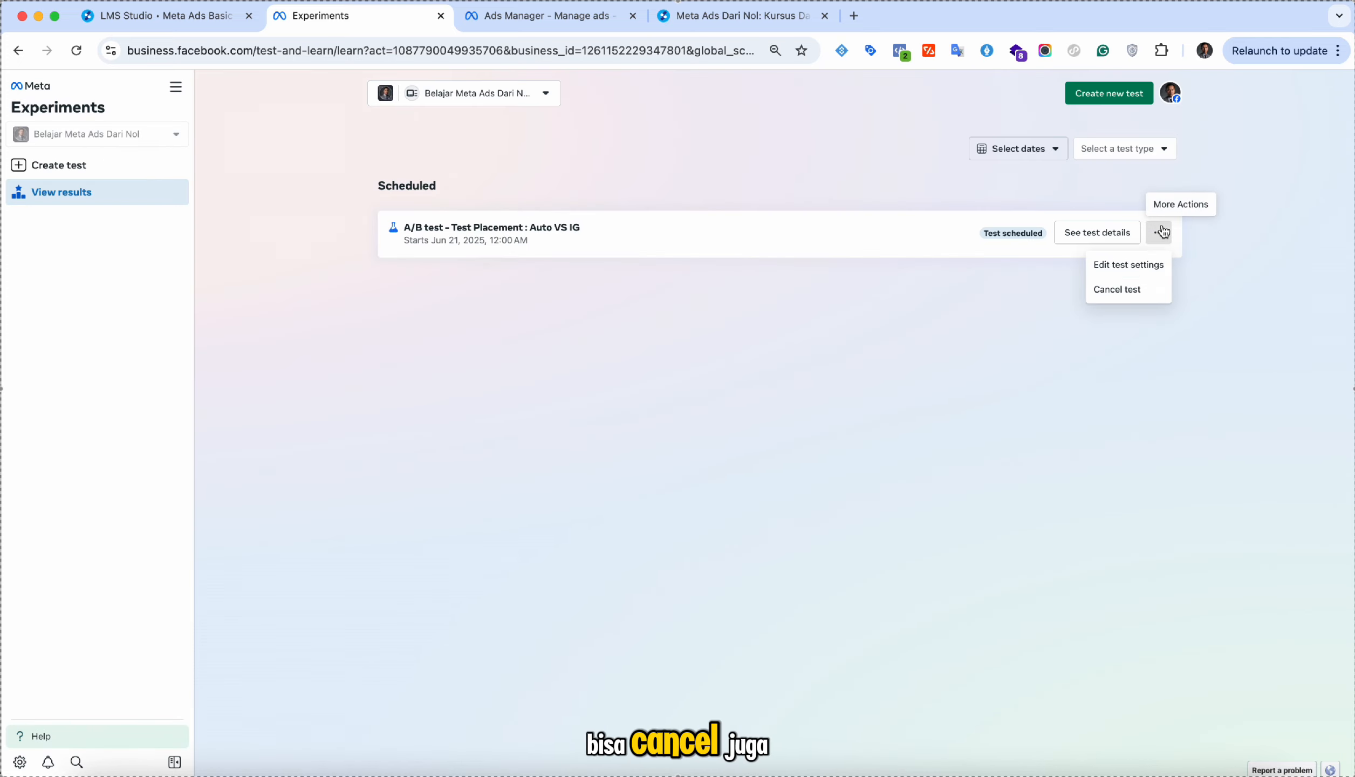
left_click(1001, 364)
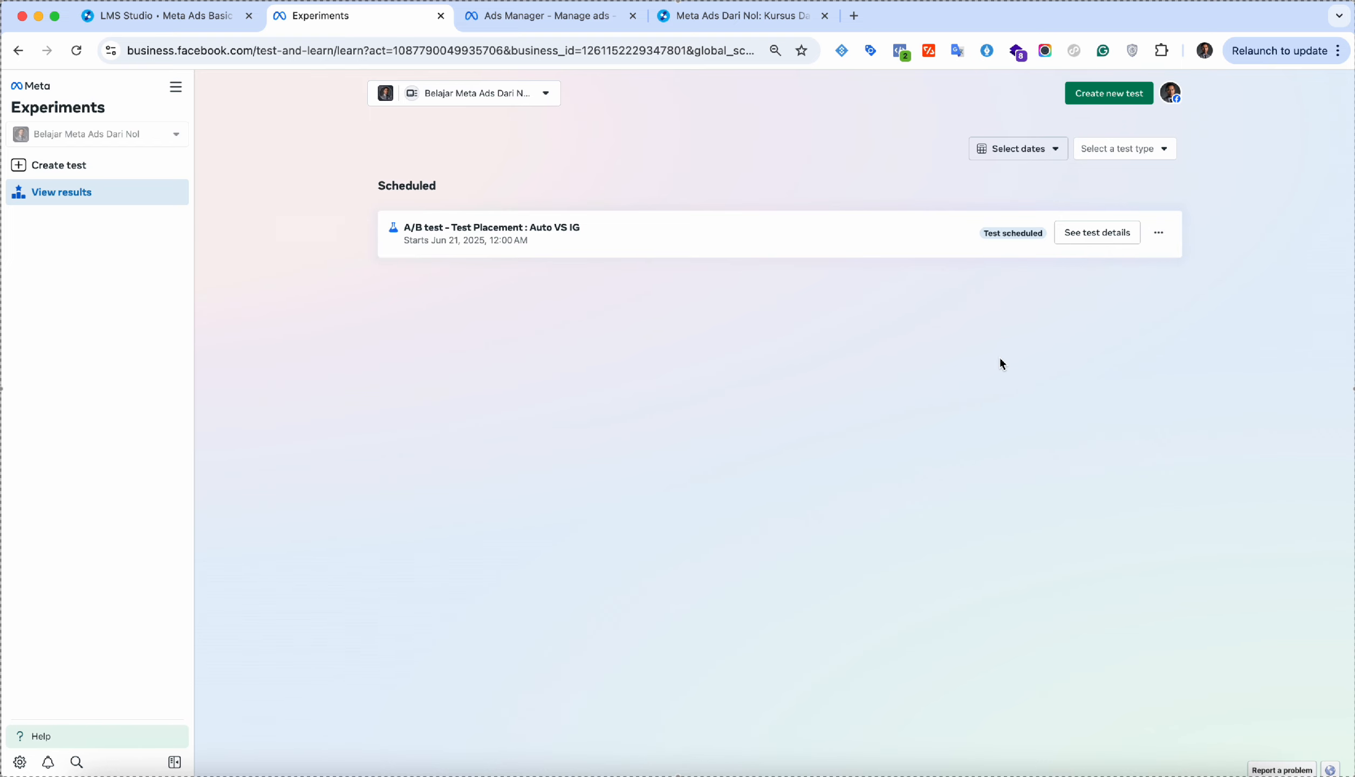
Step: Return to Ads Manager and examine the IG Only campaign's A/B test summary and both campaigns' performance columns
left_click(522, 27)
left_click(710, 232)
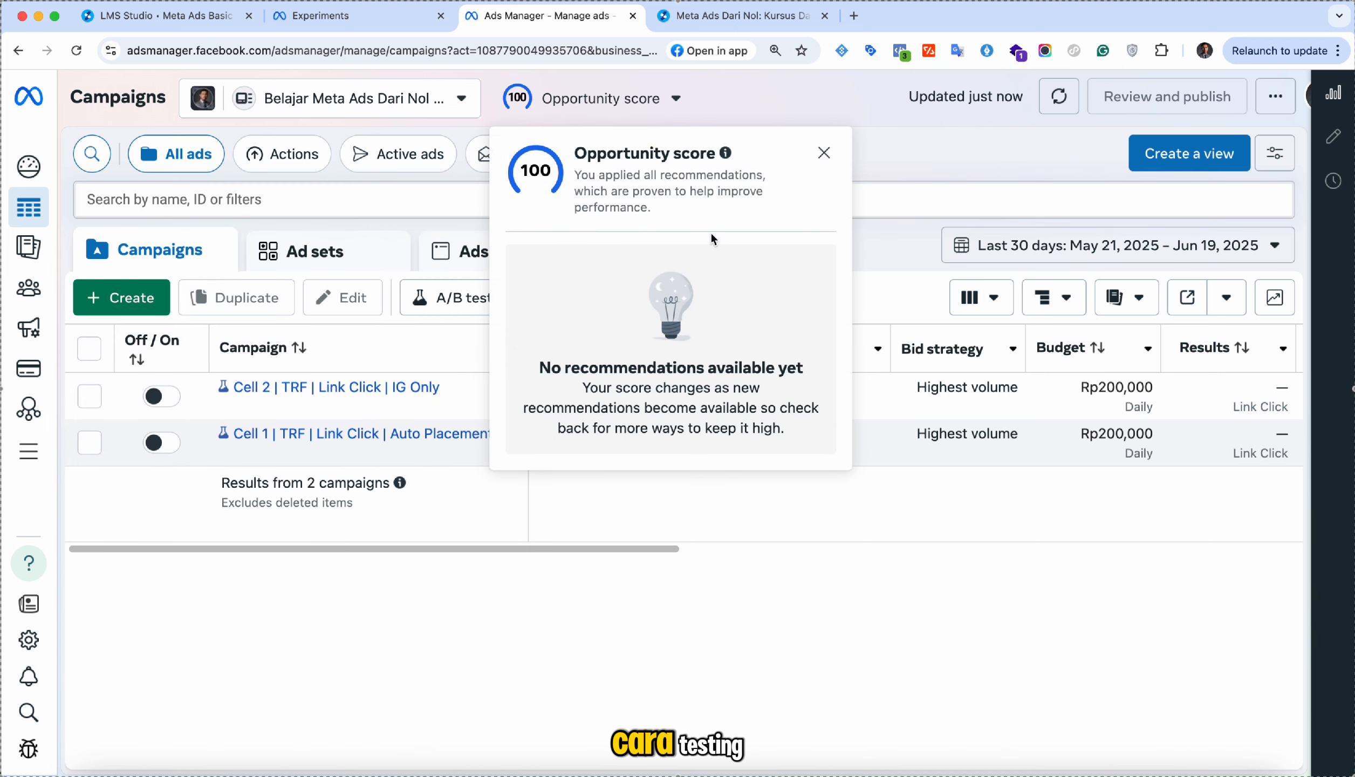
left_click(826, 152)
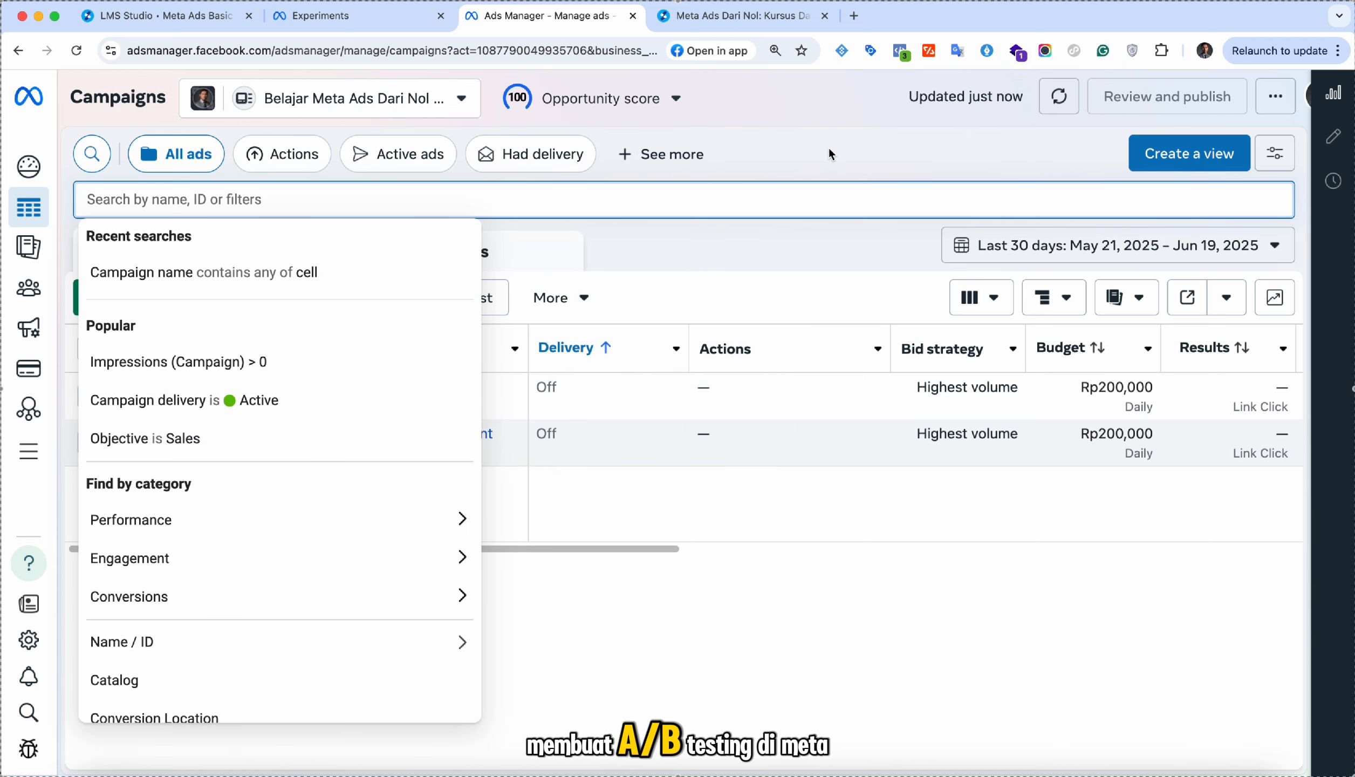
left_click(829, 151)
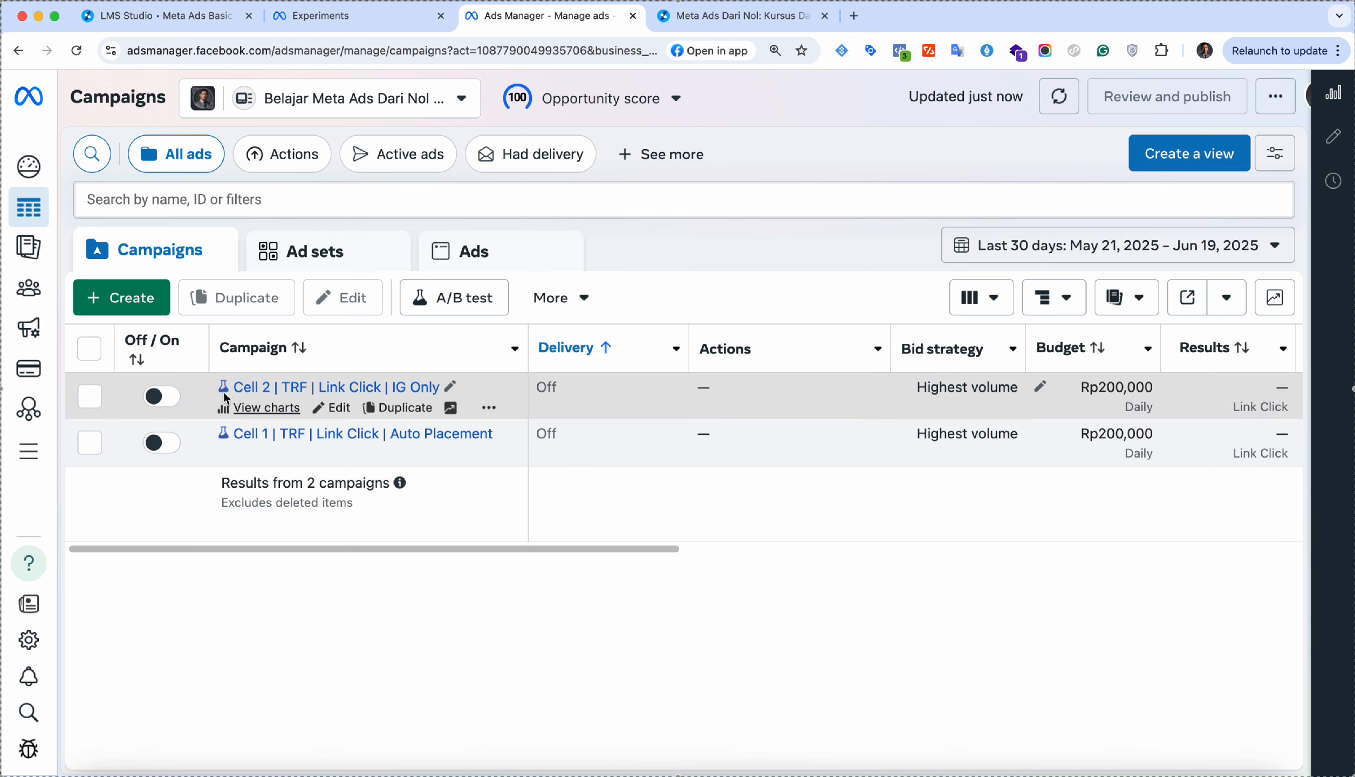
mouse_move(225, 383)
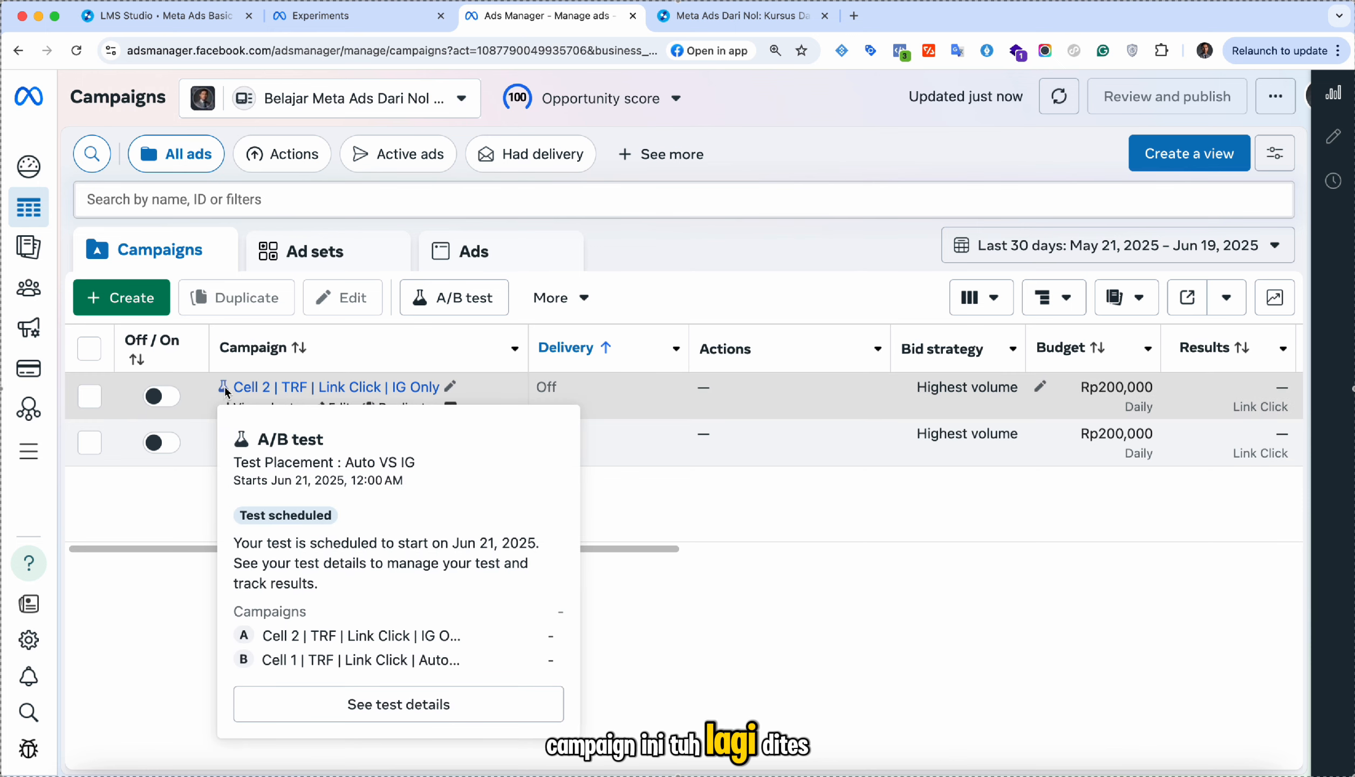
left_click(951, 551)
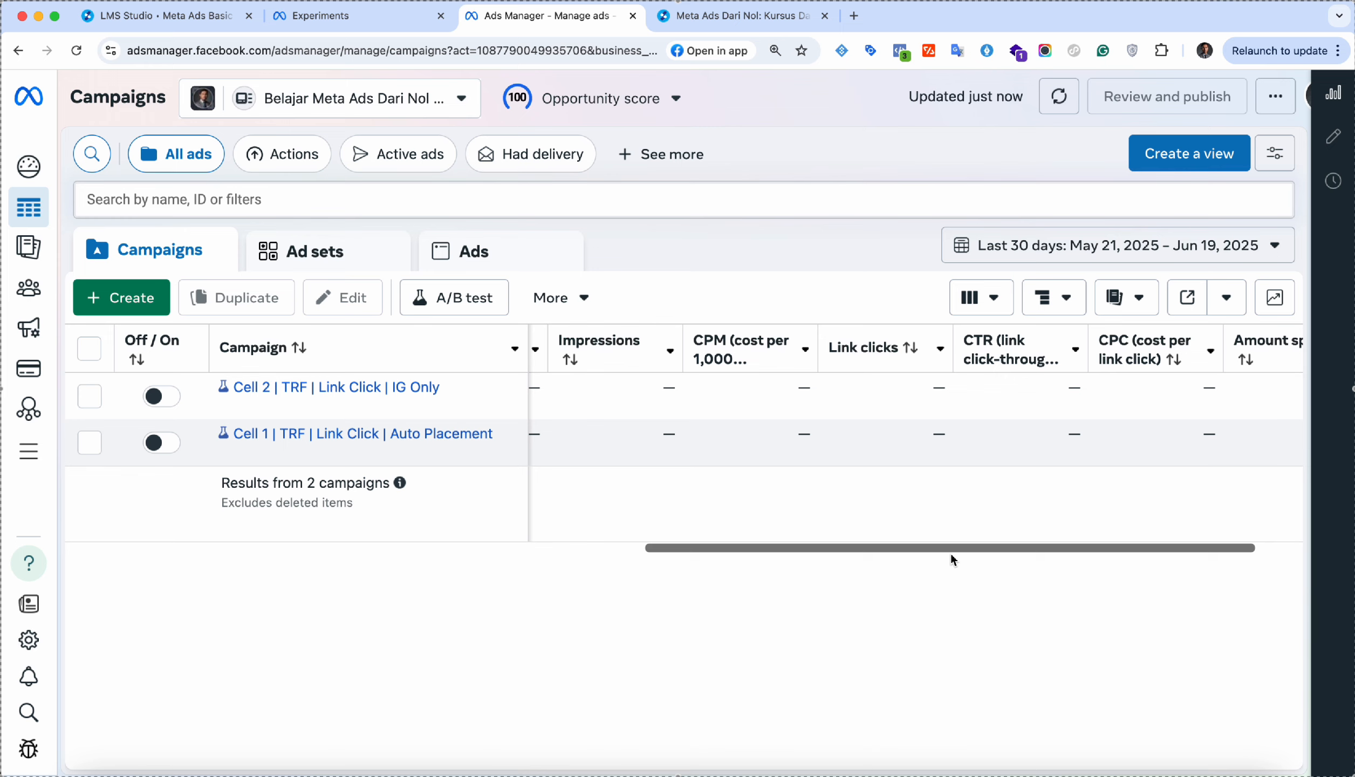
left_click_drag(951, 553, 485, 540)
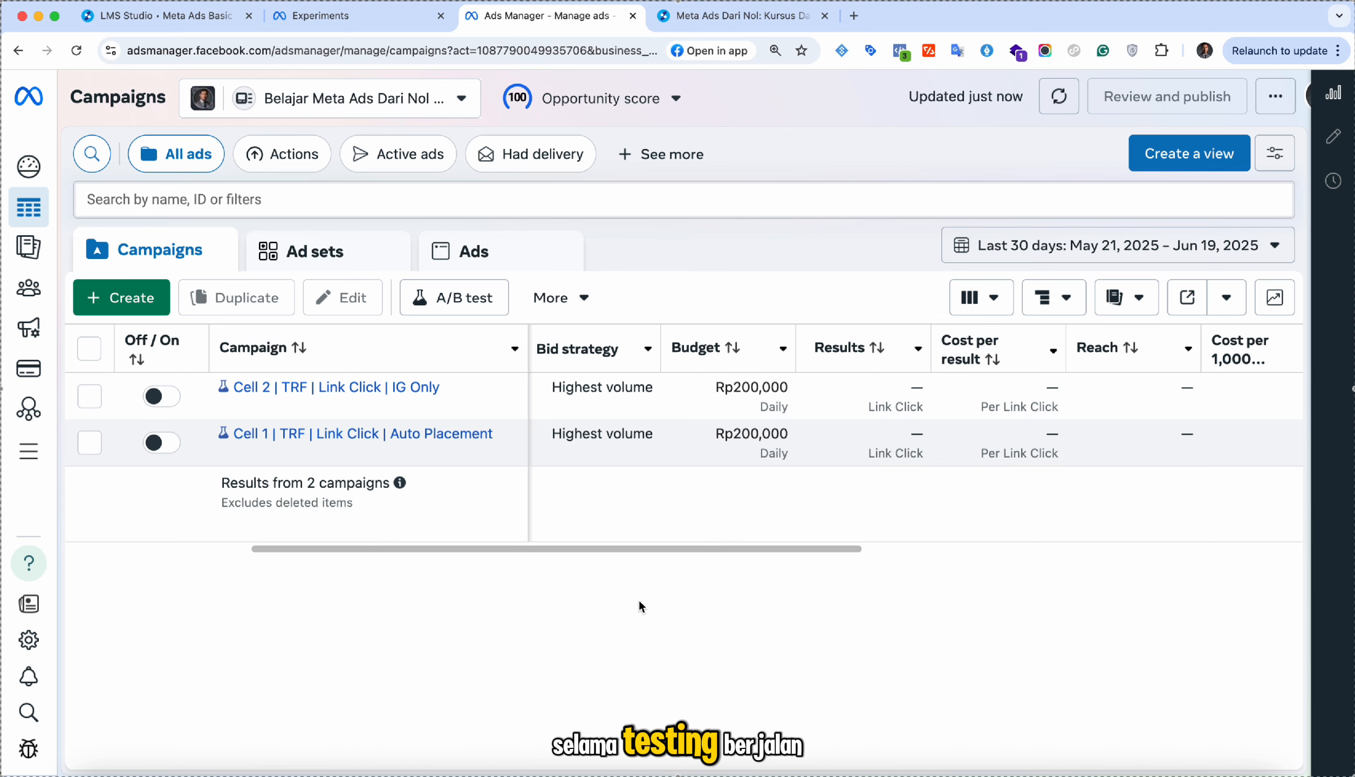